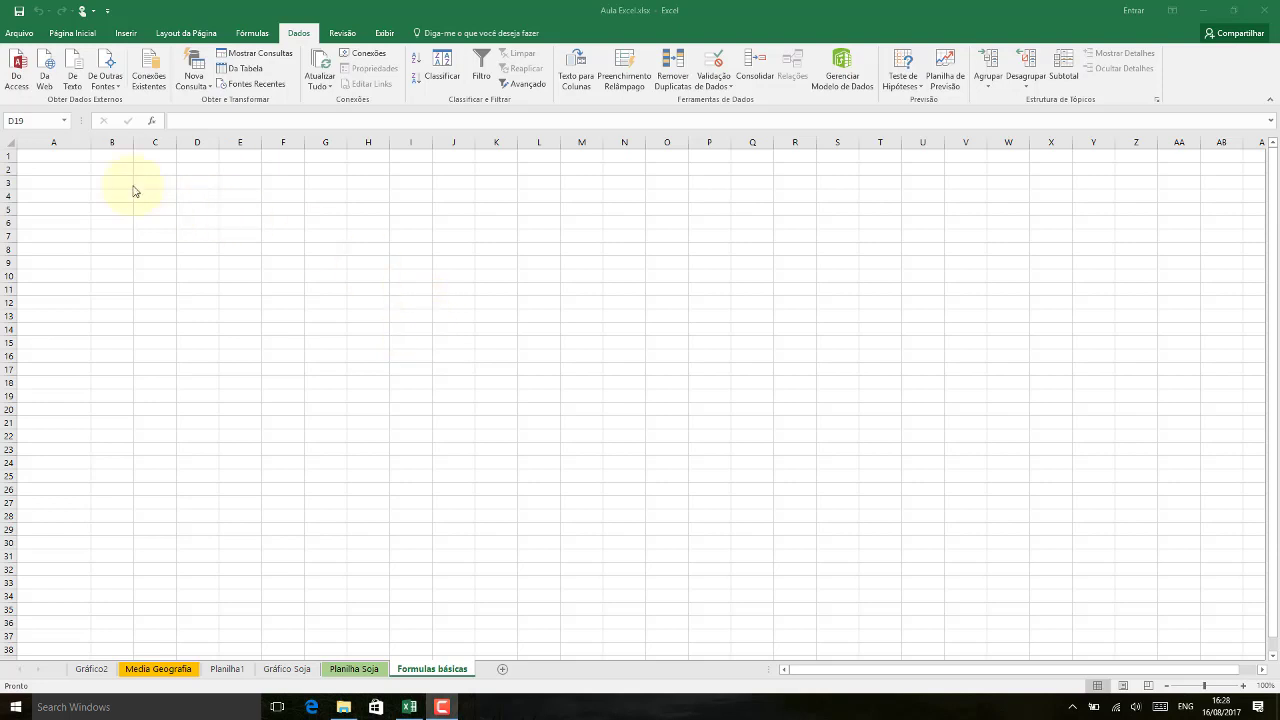
# Step: Return to the Formulas básicas sheet and start renaming it, typing 'Valida'
pyautogui.click(60, 181)
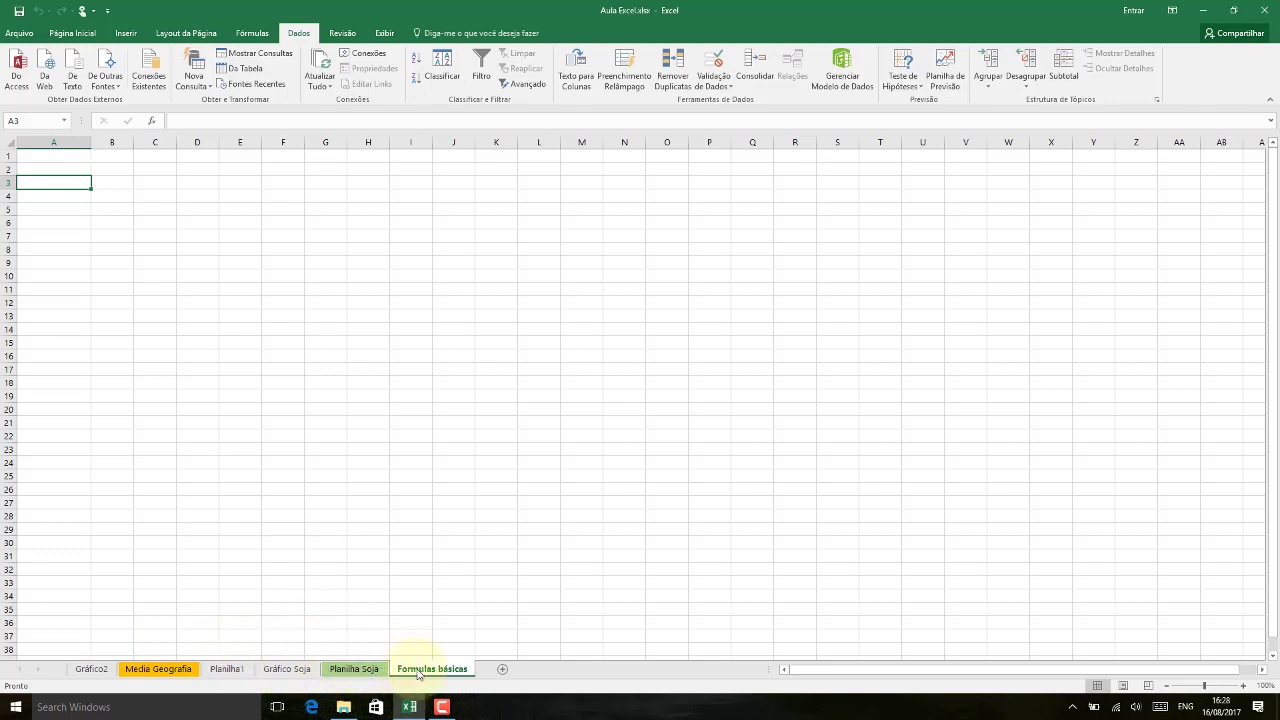
pyautogui.click(349, 669)
pyautogui.click(428, 670)
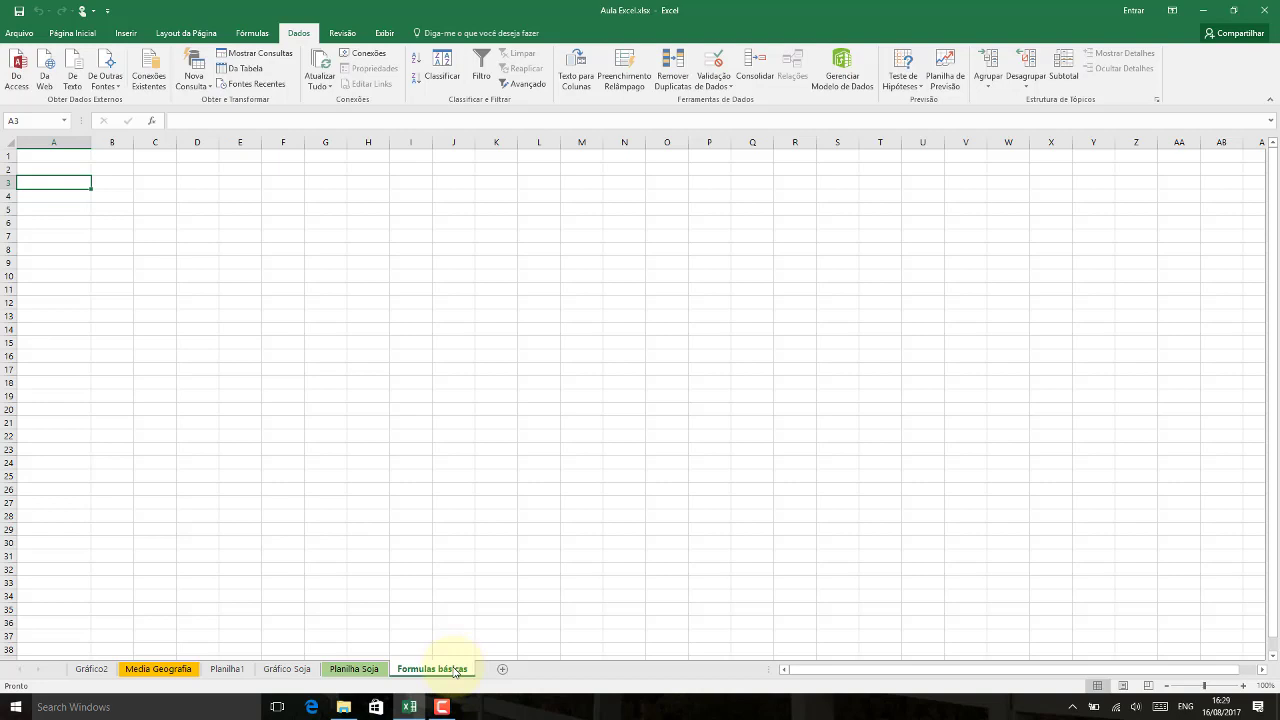
pyautogui.rightClick(454, 671)
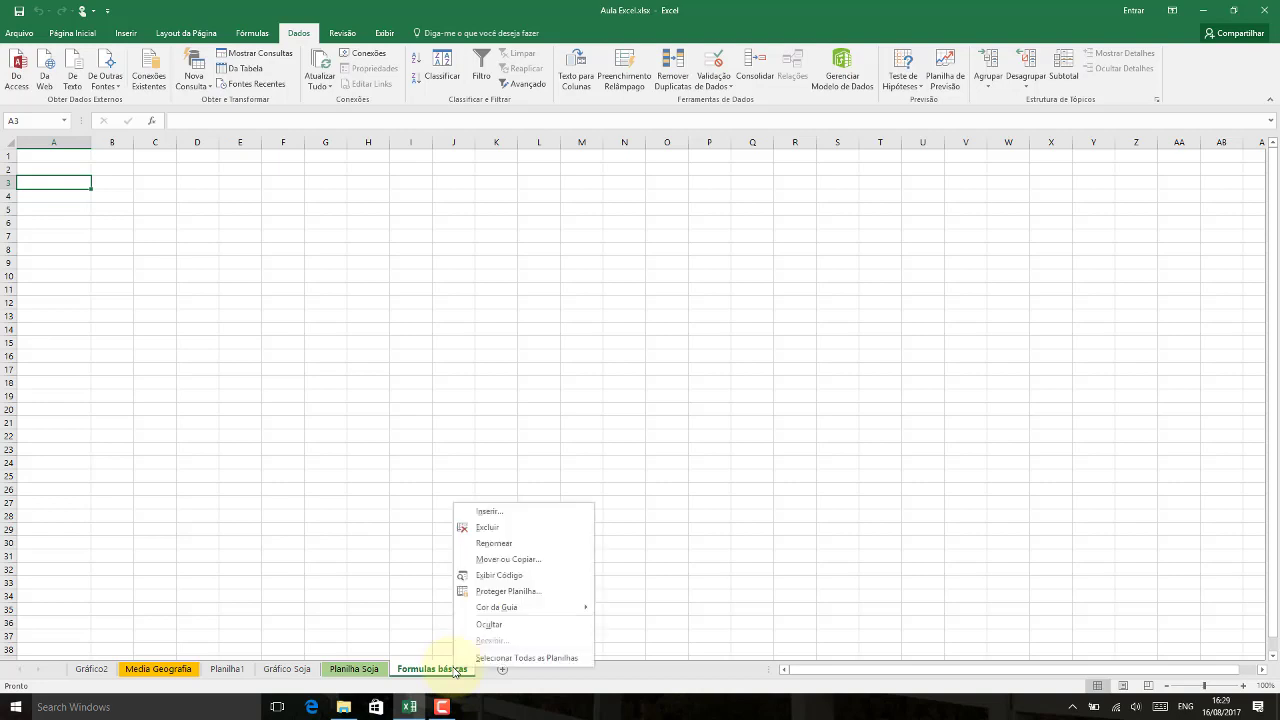
pyautogui.click(498, 543)
pyautogui.press('BackSpace')
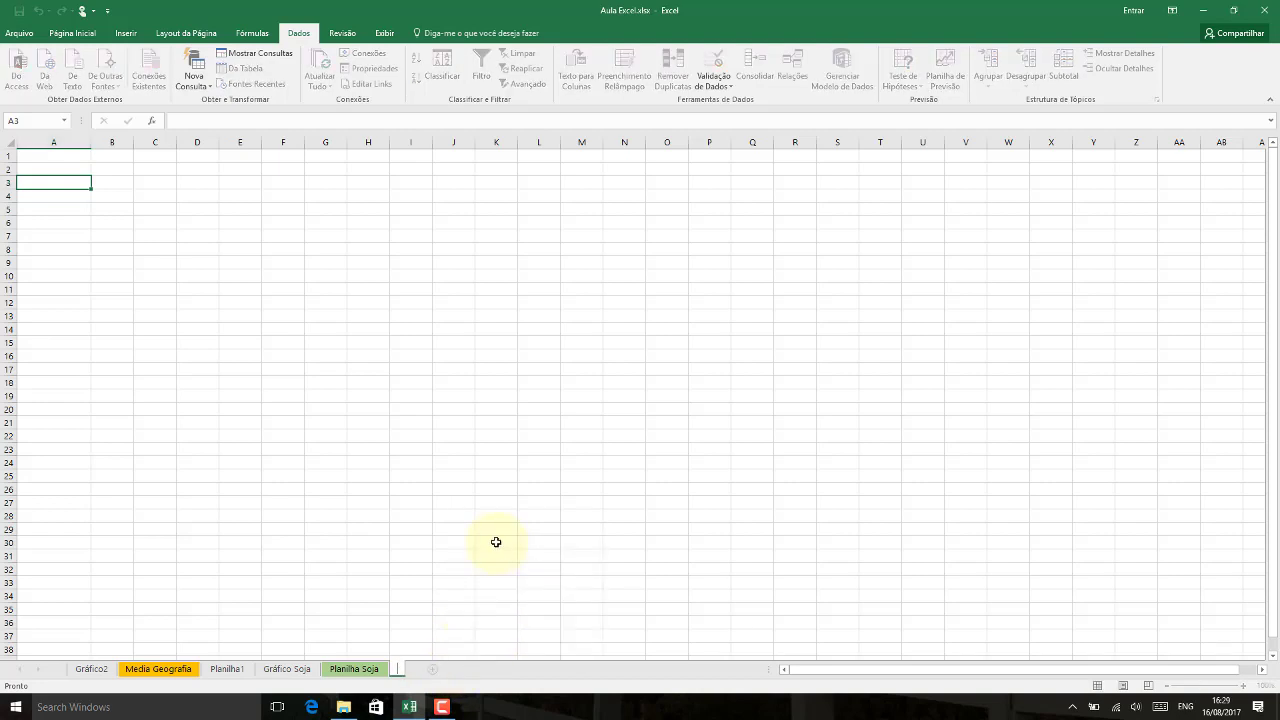
pyautogui.write('Vali')
pyautogui.write('da')
pyautogui.write("'")
pyautogui.press('BackSpace')
# Step: Switch the keyboard to Portuguese and complete the sheet name 'Validação de dados'
pyautogui.click(1186, 707)
pyautogui.click(1192, 631)
pyautogui.write('ç')
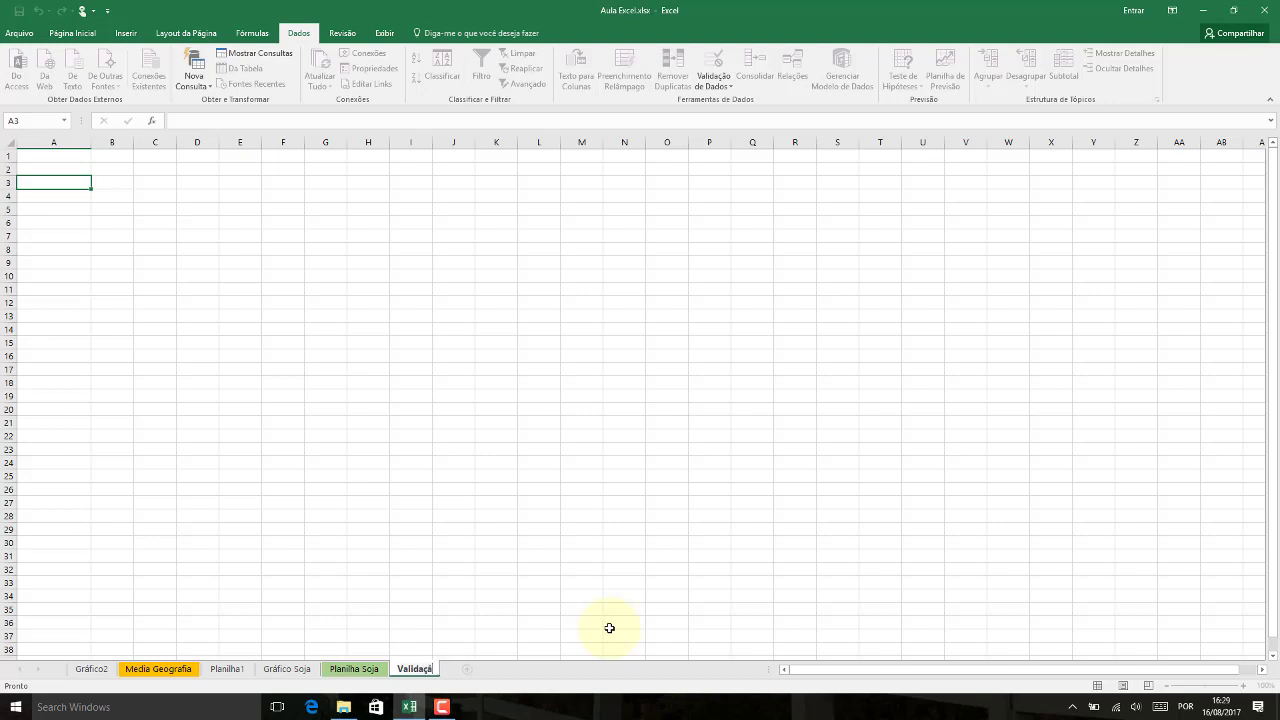
pyautogui.write('ão d')
pyautogui.write('e daod')
pyautogui.press('BackSpace')
pyautogui.press('BackSpace')
pyautogui.write('dos')
pyautogui.press('Return')
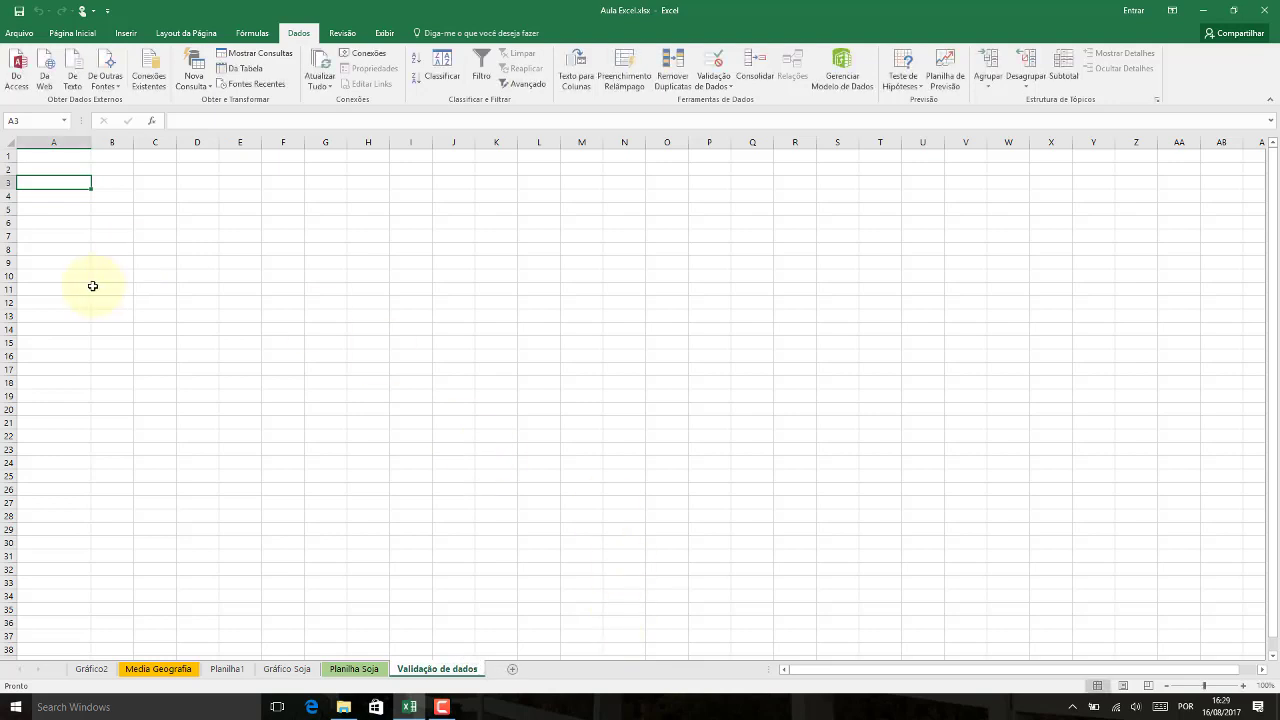
pyautogui.click(155, 224)
# Step: Enter the column heading 'Nome' in cell A2
pyautogui.click(74, 154)
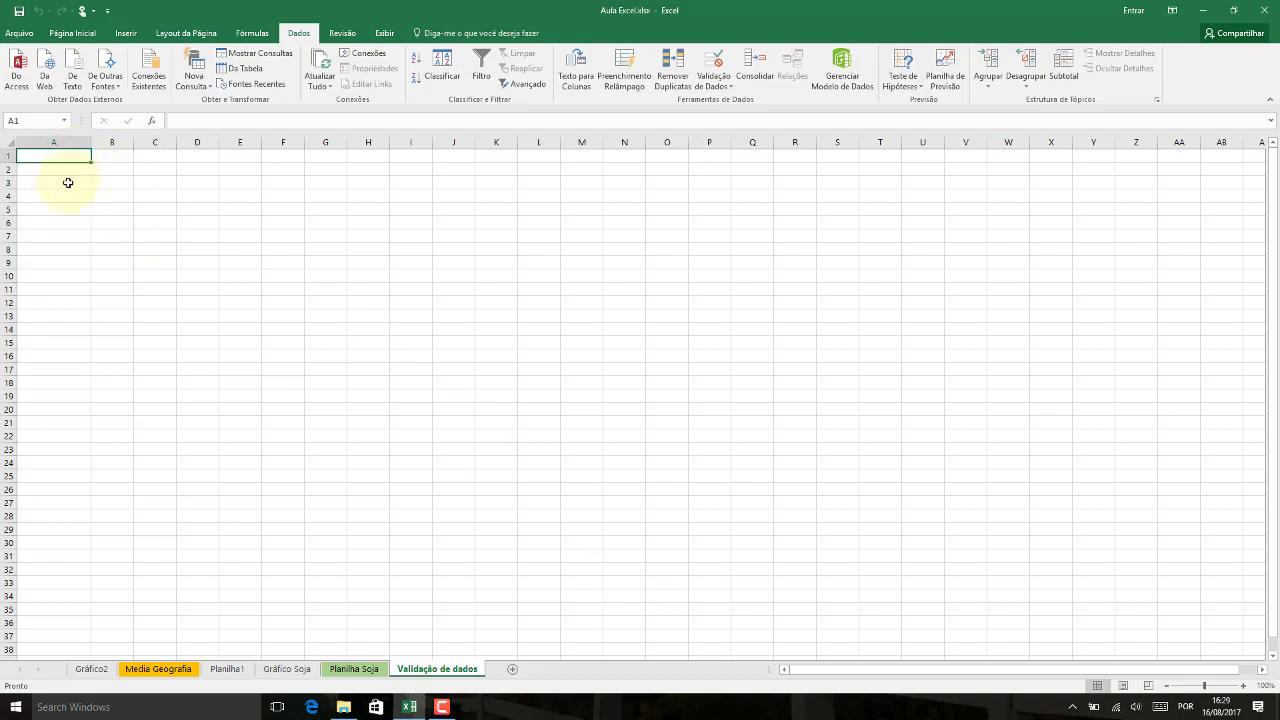
pyautogui.click(69, 182)
pyautogui.click(69, 221)
pyautogui.click(95, 232)
pyautogui.click(66, 181)
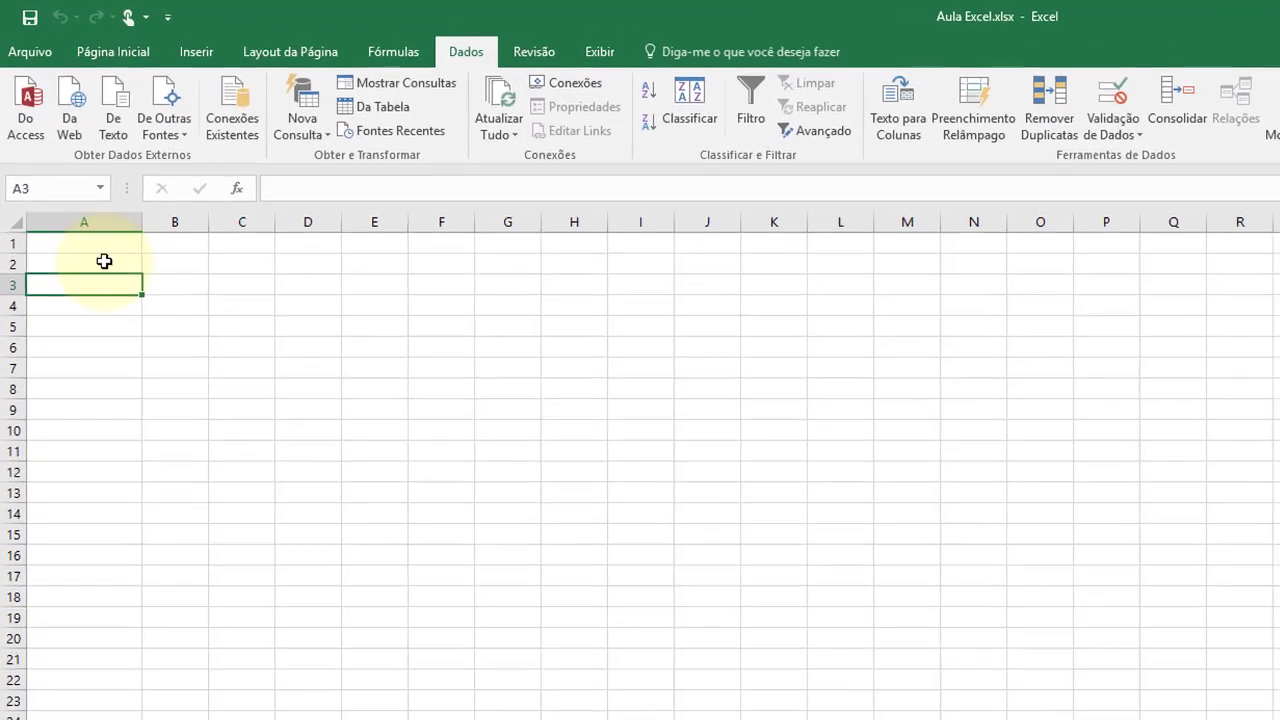
pyautogui.click(66, 167)
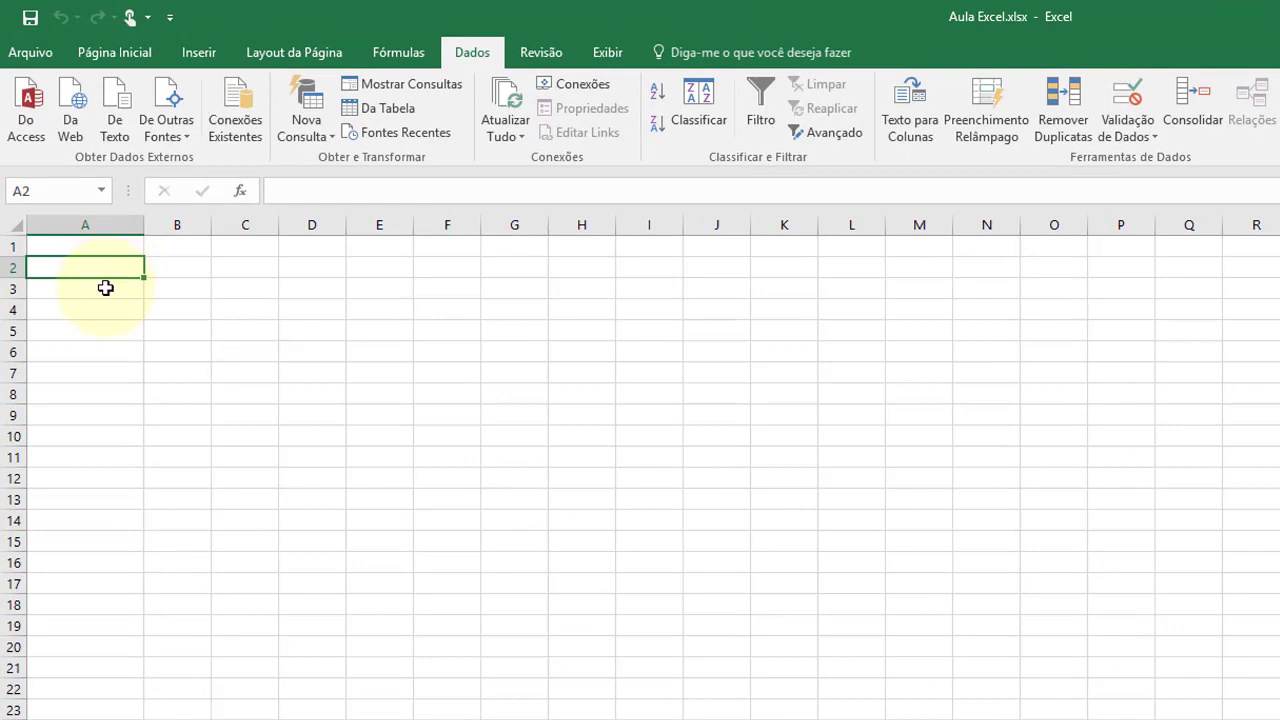
pyautogui.click(105, 287)
pyautogui.click(101, 269)
pyautogui.write('Nome')
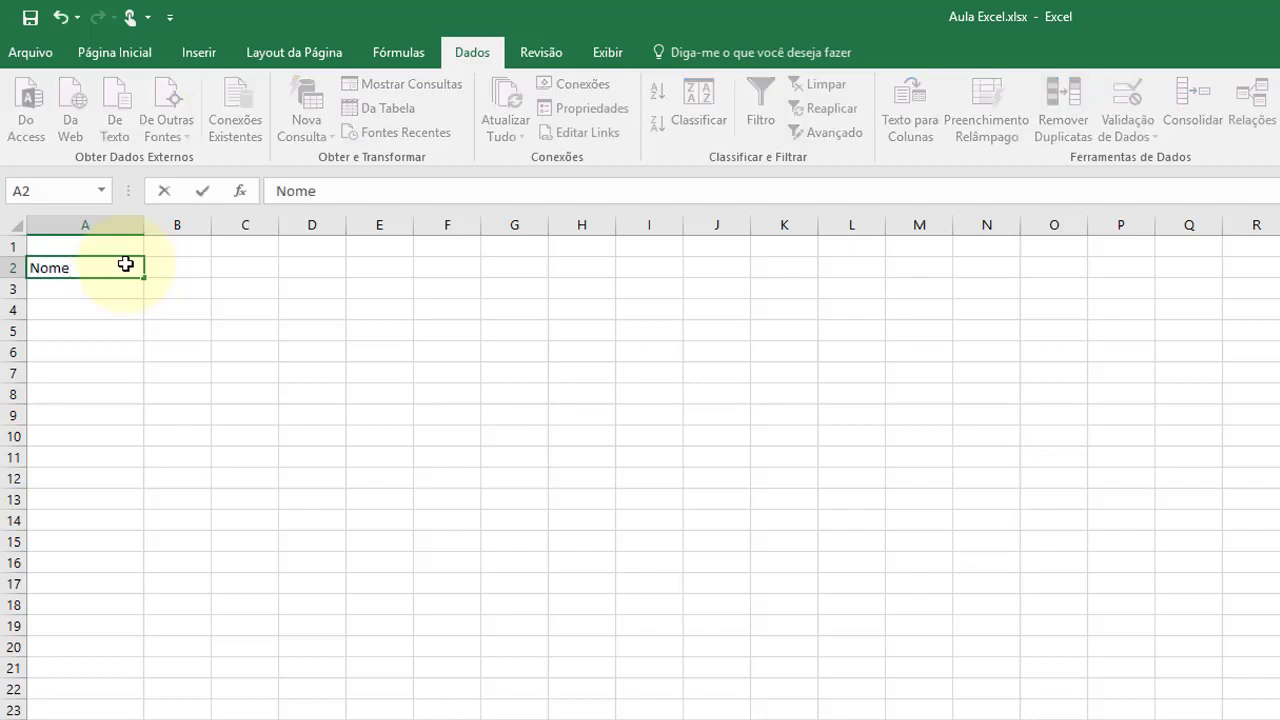
pyautogui.press('Return')
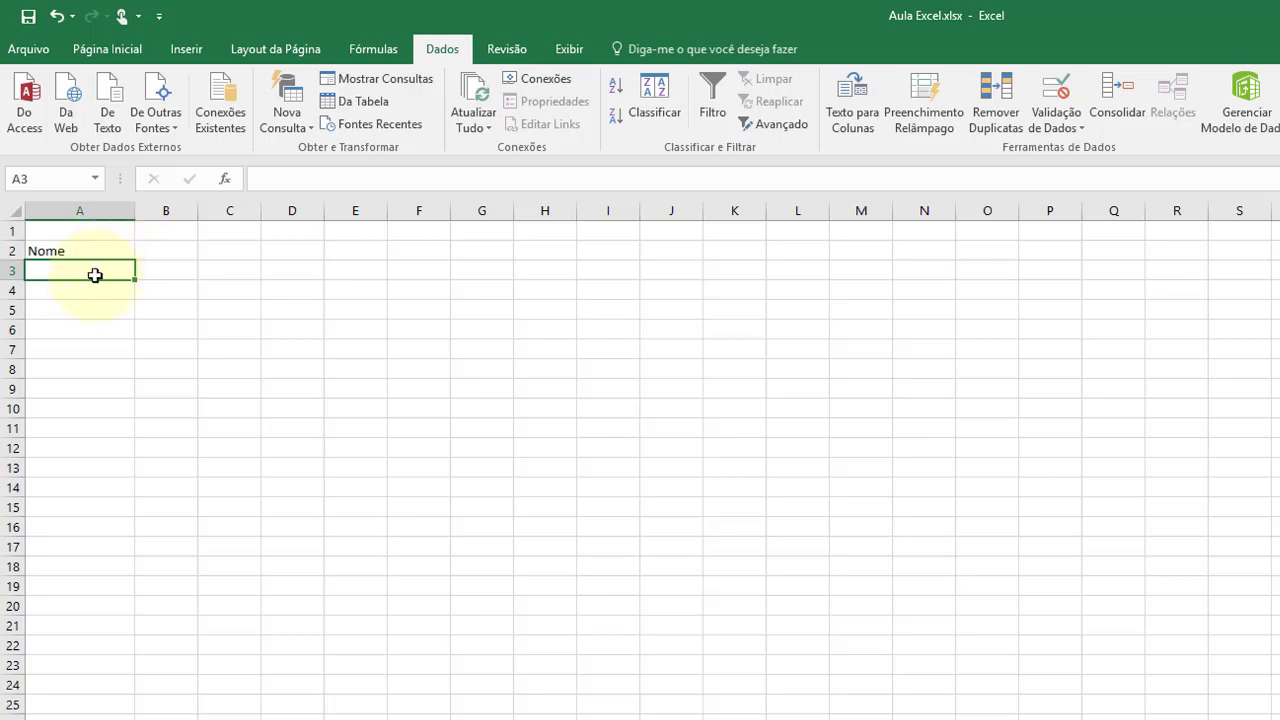
# Step: Select the empty range A3:A25 beneath the Nome heading
pyautogui.moveTo(94, 274)
pyautogui.mouseDown()
pyautogui.moveTo(79, 485)
pyautogui.moveTo(99, 526)
pyautogui.moveTo(124, 702)
pyautogui.mouseUp()
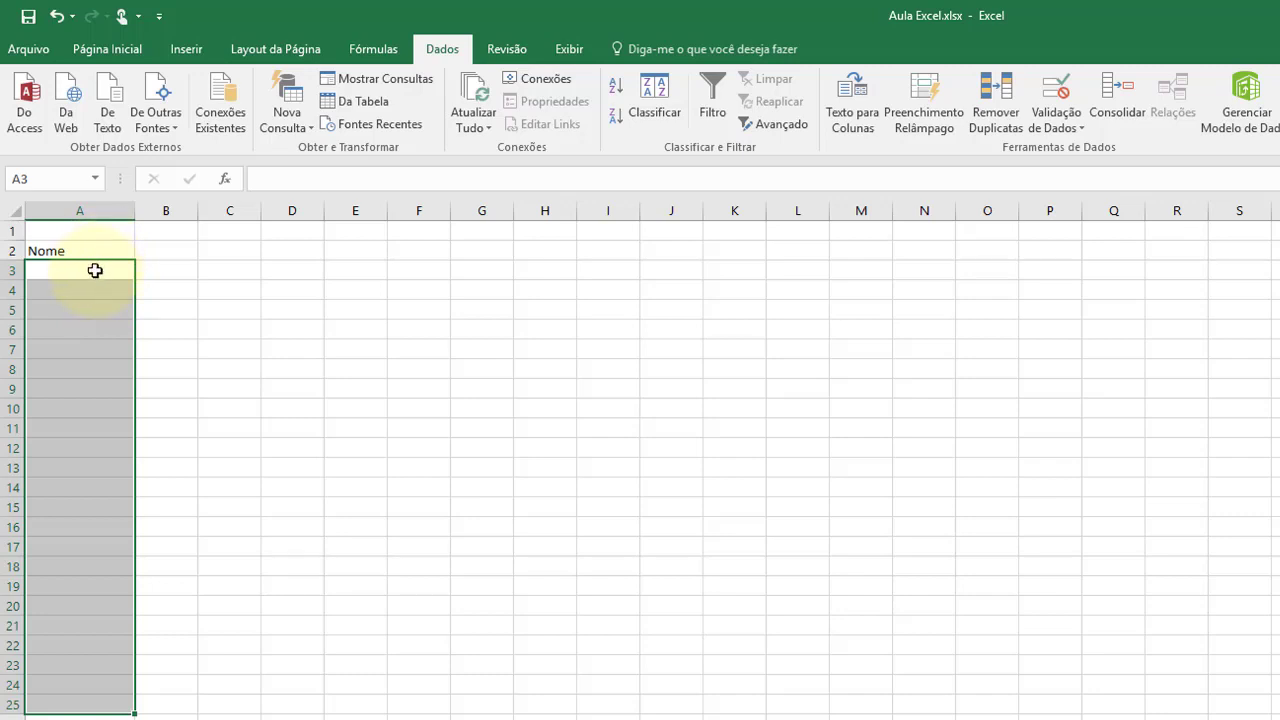
pyautogui.moveTo(86, 271)
pyautogui.mouseDown()
pyautogui.moveTo(84, 481)
pyautogui.moveTo(123, 696)
pyautogui.mouseUp()
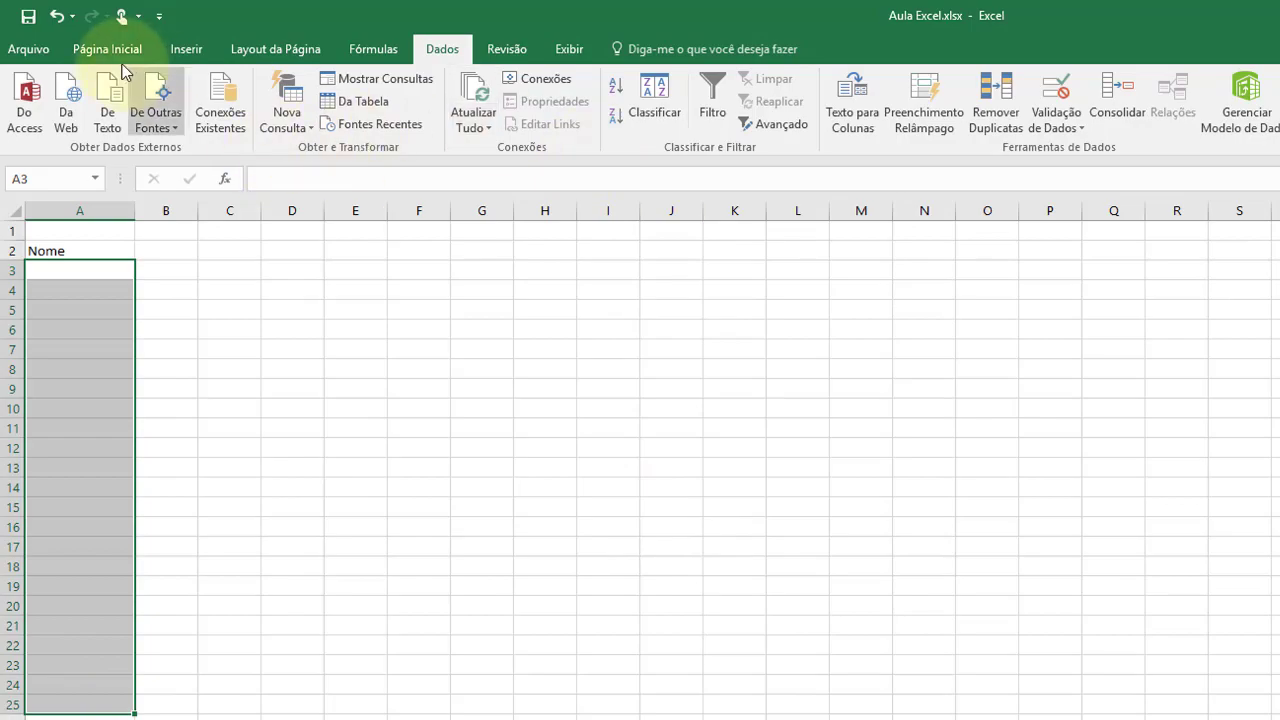
# Step: Open the Validação de Dados dialog from the Dados tab
pyautogui.click(27, 55)
pyautogui.click(34, 40)
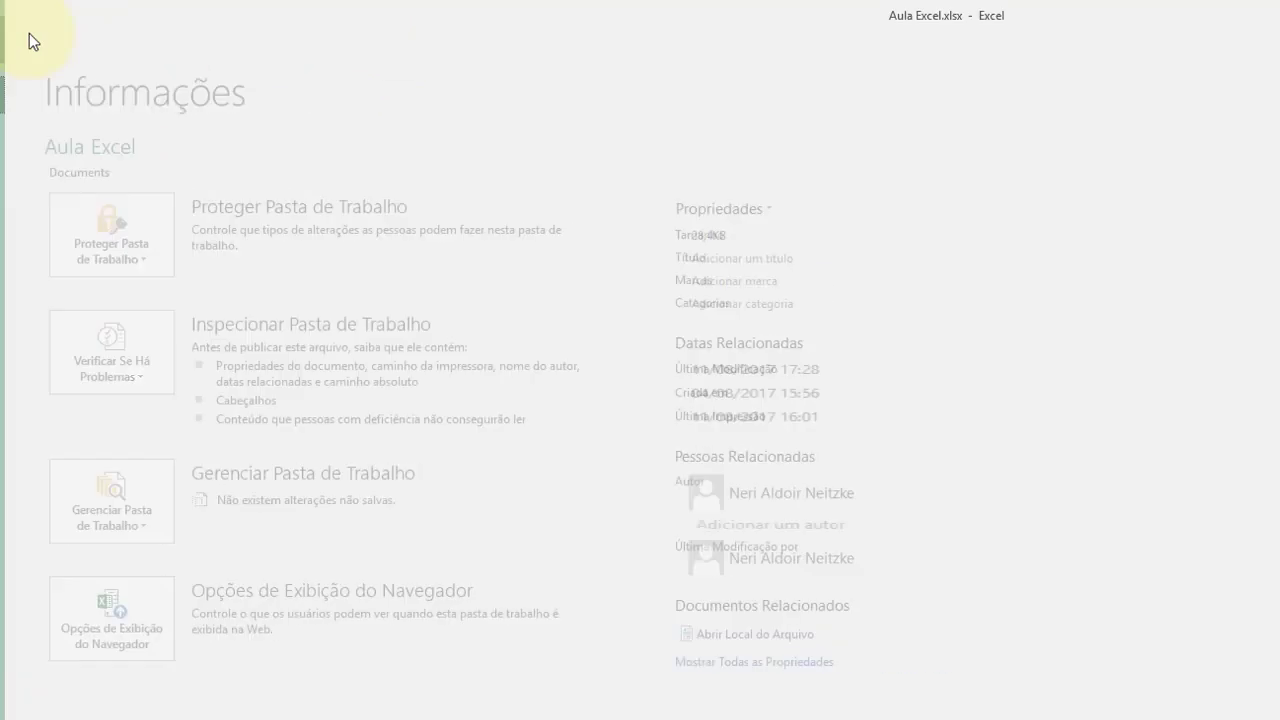
pyautogui.click(361, 52)
pyautogui.click(441, 50)
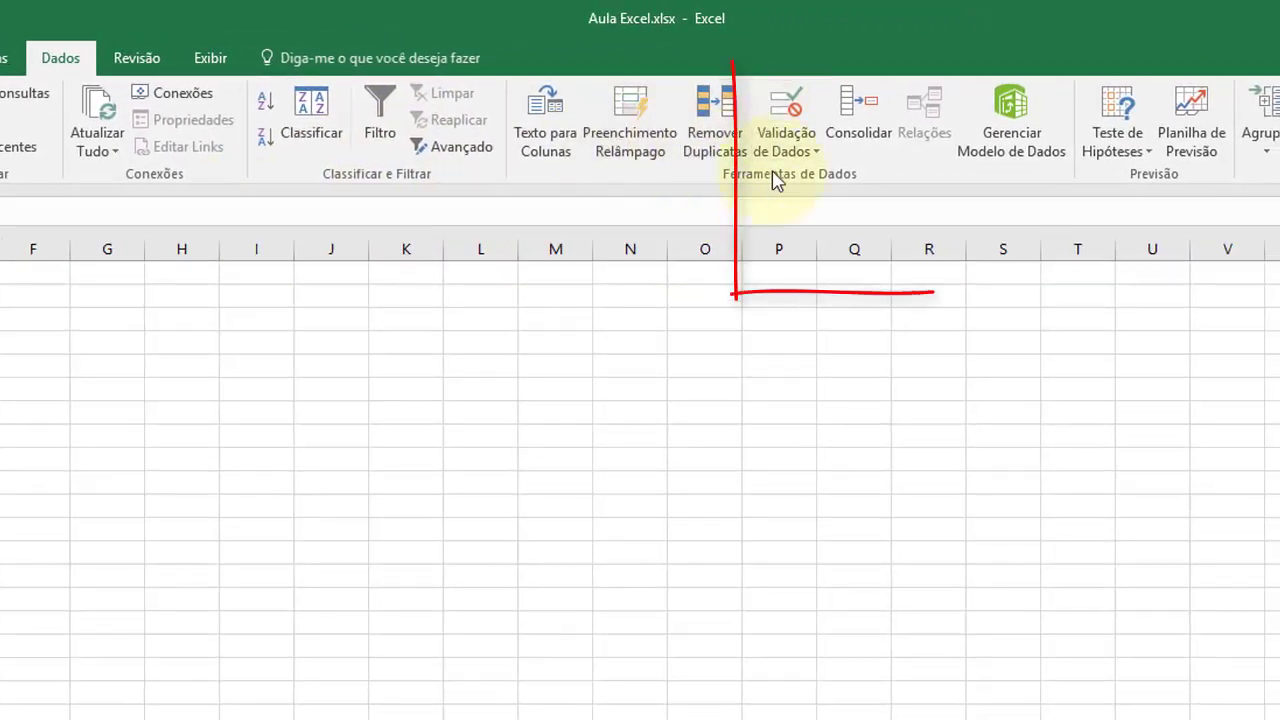
pyautogui.click(800, 156)
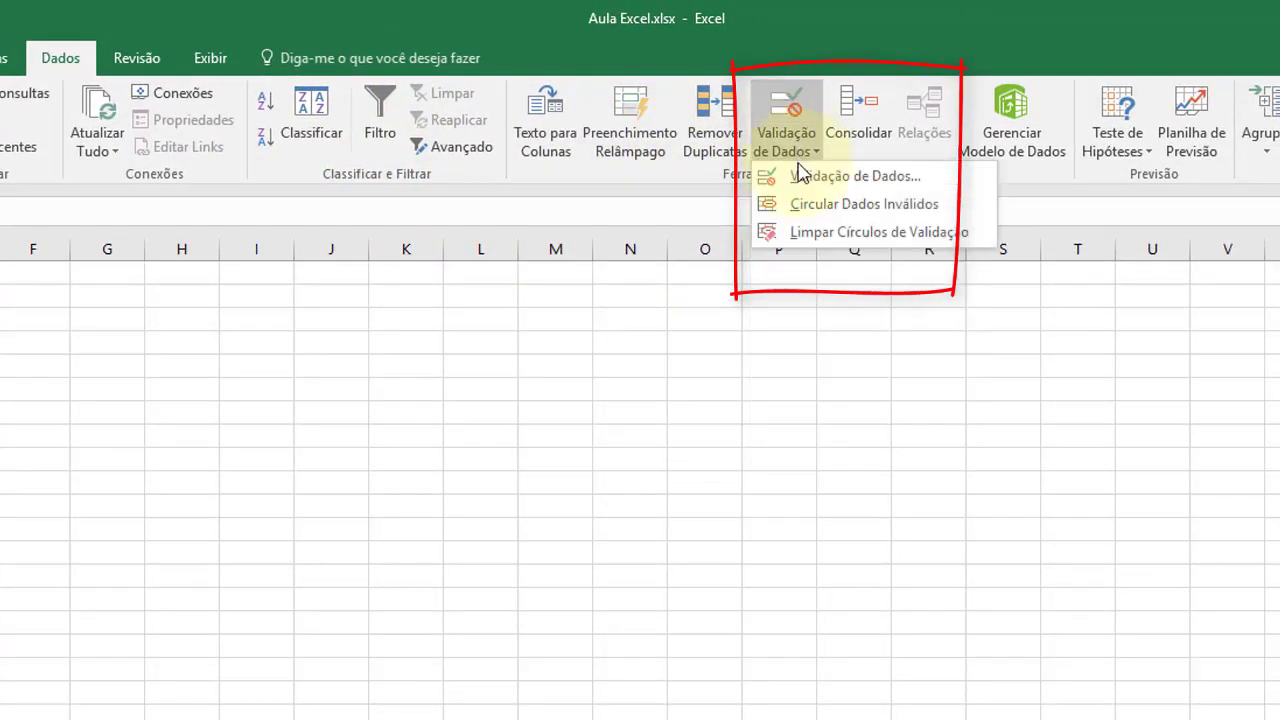
pyautogui.click(826, 180)
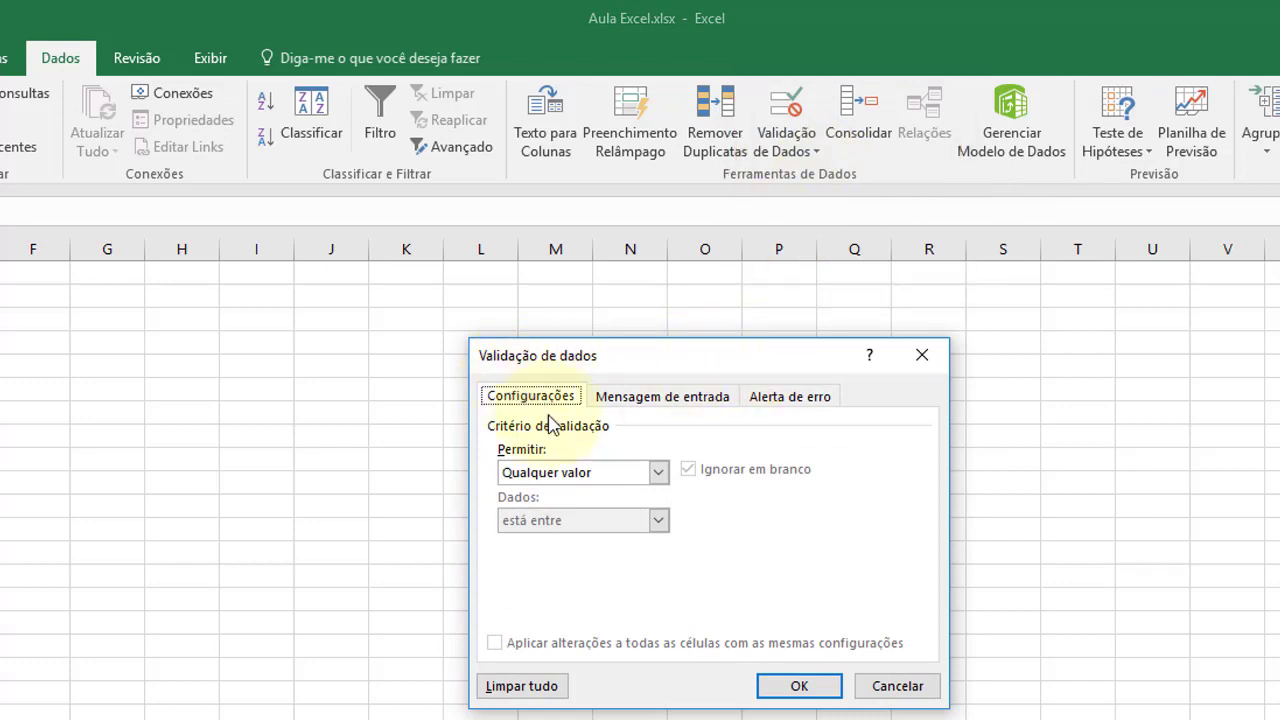
# Step: Allow only text length between 5 and 15 characters
pyautogui.click(631, 478)
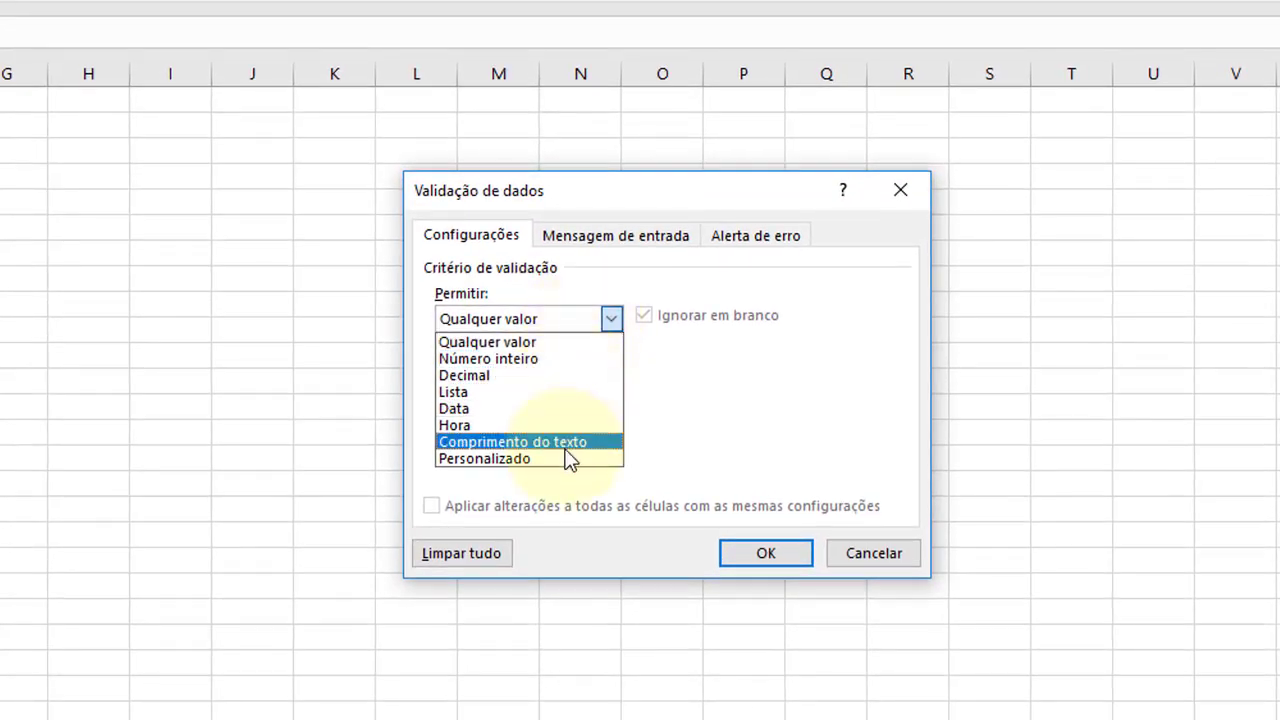
pyautogui.click(590, 443)
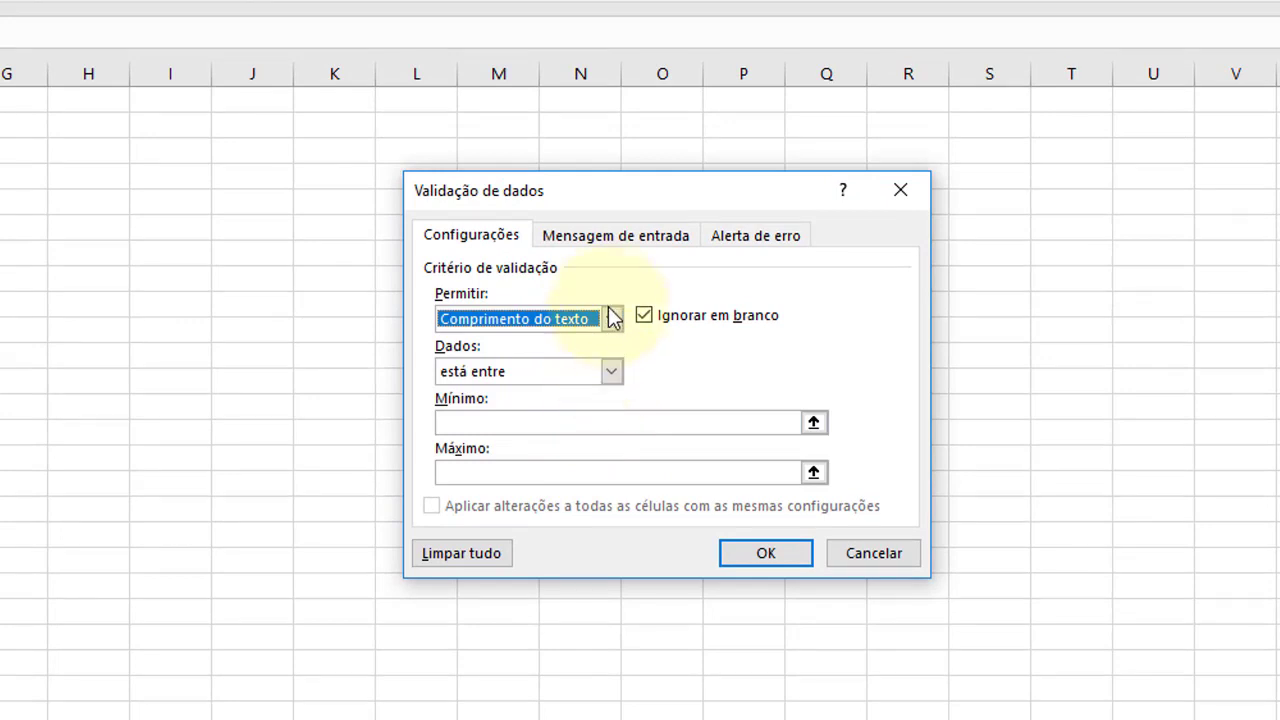
pyautogui.click(611, 372)
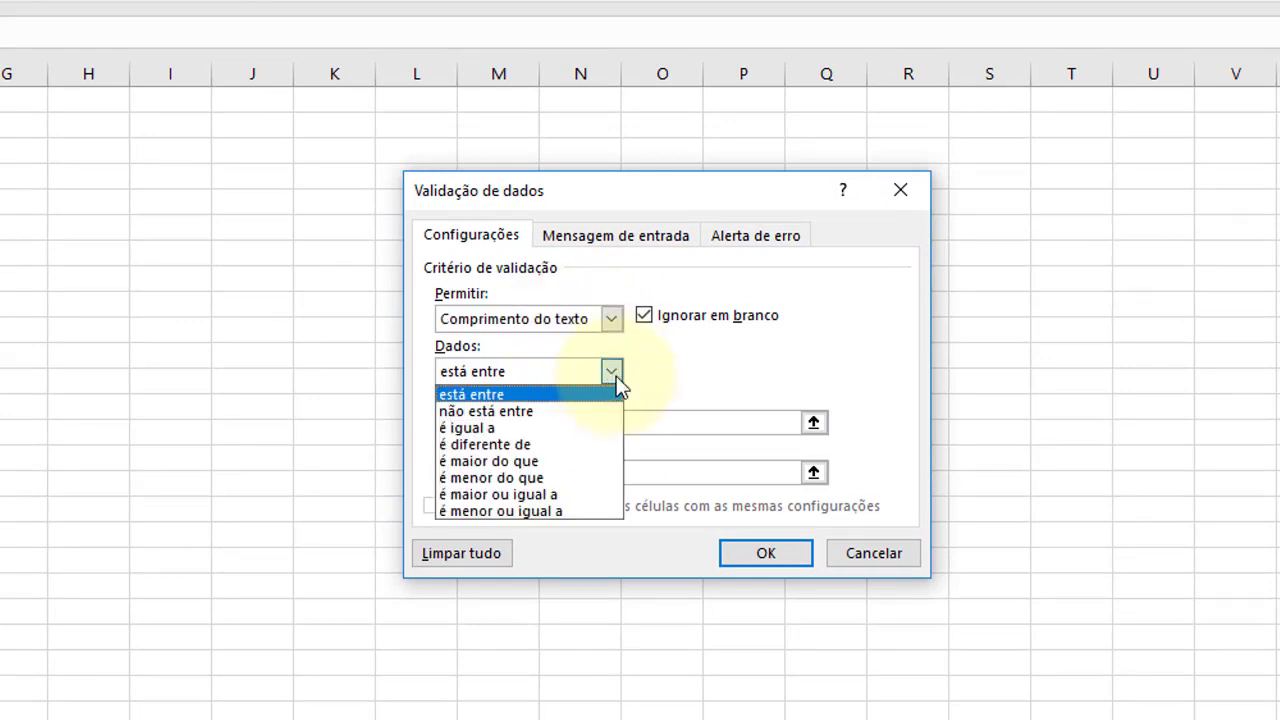
pyautogui.click(612, 371)
pyautogui.click(613, 419)
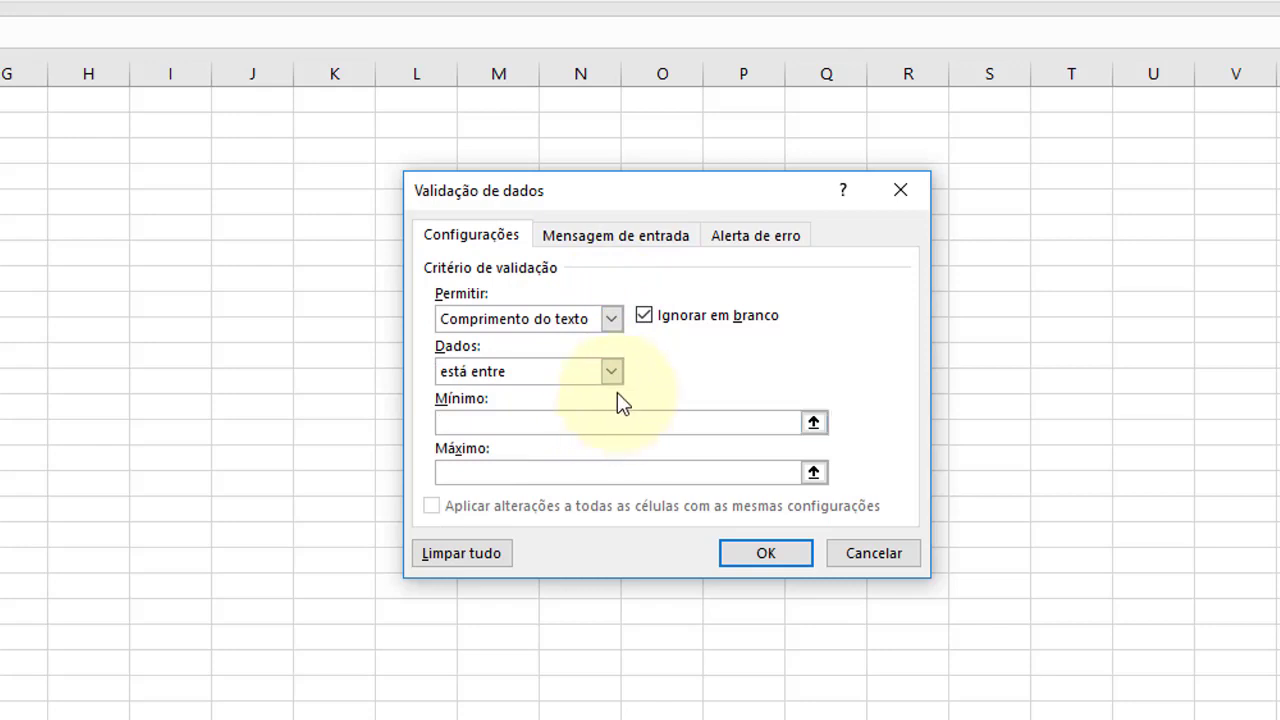
pyautogui.write('5')
pyautogui.click(665, 472)
pyautogui.write('15')
# Step: Title the input message 'Atenção!'
pyautogui.click(619, 240)
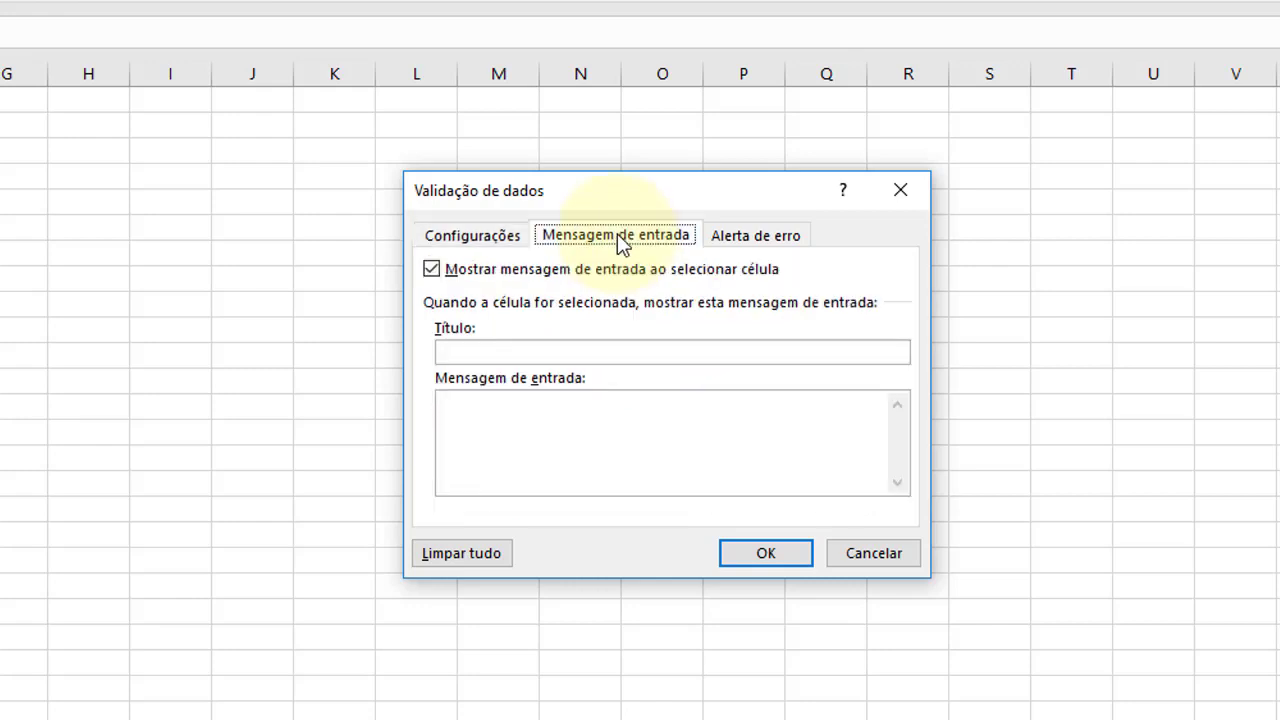
pyautogui.click(591, 352)
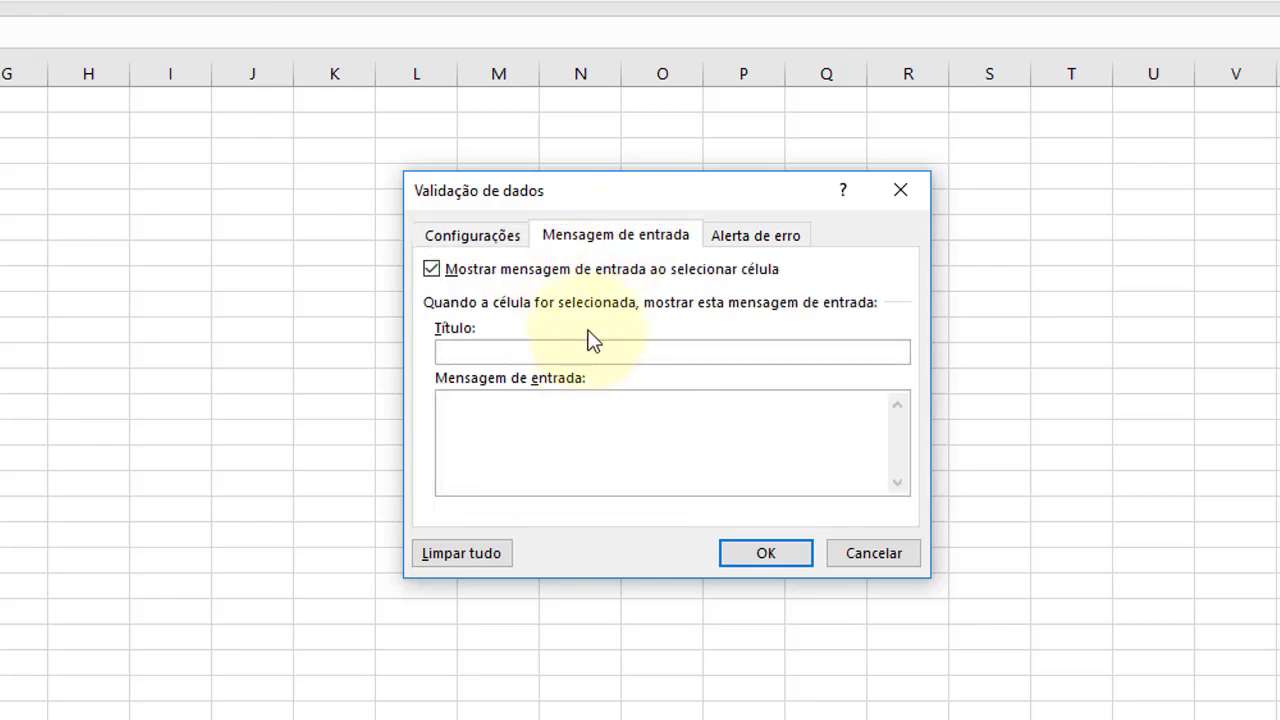
pyautogui.write('Ape')
pyautogui.press('BackSpace')
pyautogui.press('BackSpace')
# Step: Write the input message text 'Apenas informação de texto.'
pyautogui.press('BackSpace')
pyautogui.write('Ate')
pyautogui.write('n')
pyautogui.write('ção')
pyautogui.write('!')
pyautogui.click(664, 425)
pyautogui.write('O')
pyautogui.press('BackSpace')
pyautogui.write('aPENA')
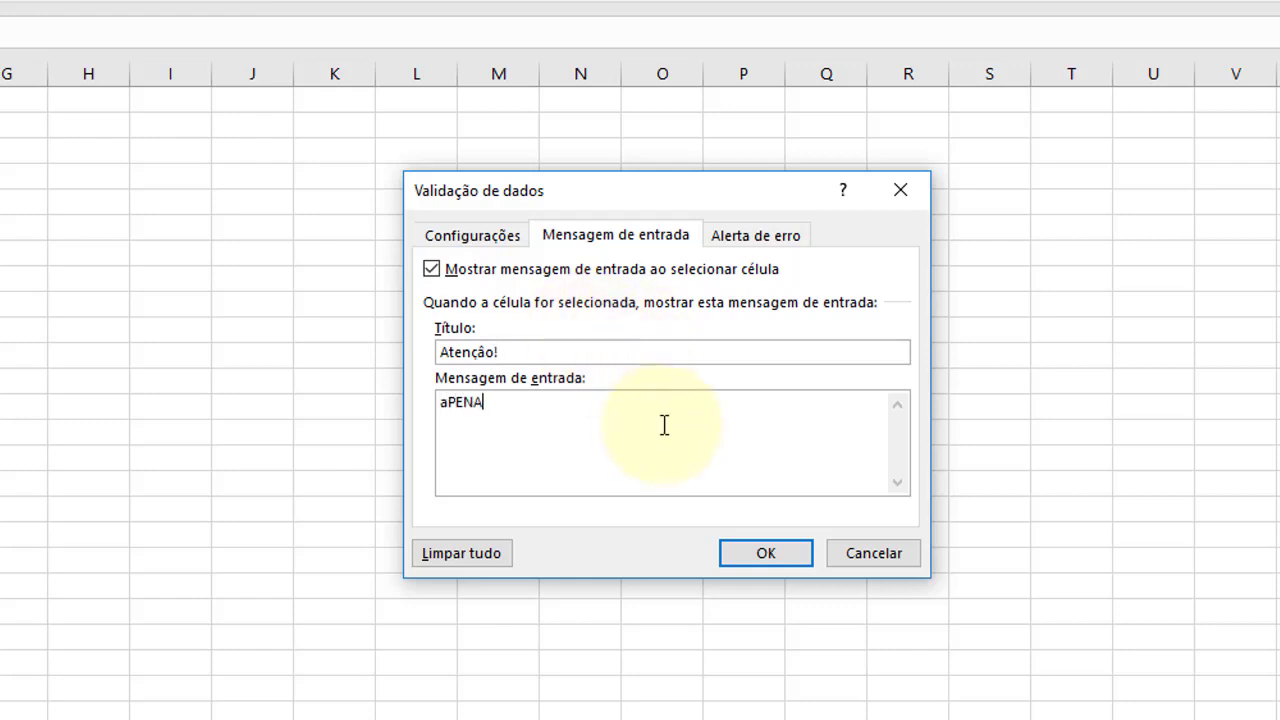
pyautogui.press('BackSpace')
pyautogui.press('BackSpace')
pyautogui.press('BackSpace')
pyautogui.press('BackSpace')
pyautogui.press('BackSpace')
pyautogui.write('Ape')
pyautogui.write('nas')
pyautogui.write(' sa')
pyautogui.press('BackSpace')
pyautogui.press('BackSpace')
pyautogui.write('informa')
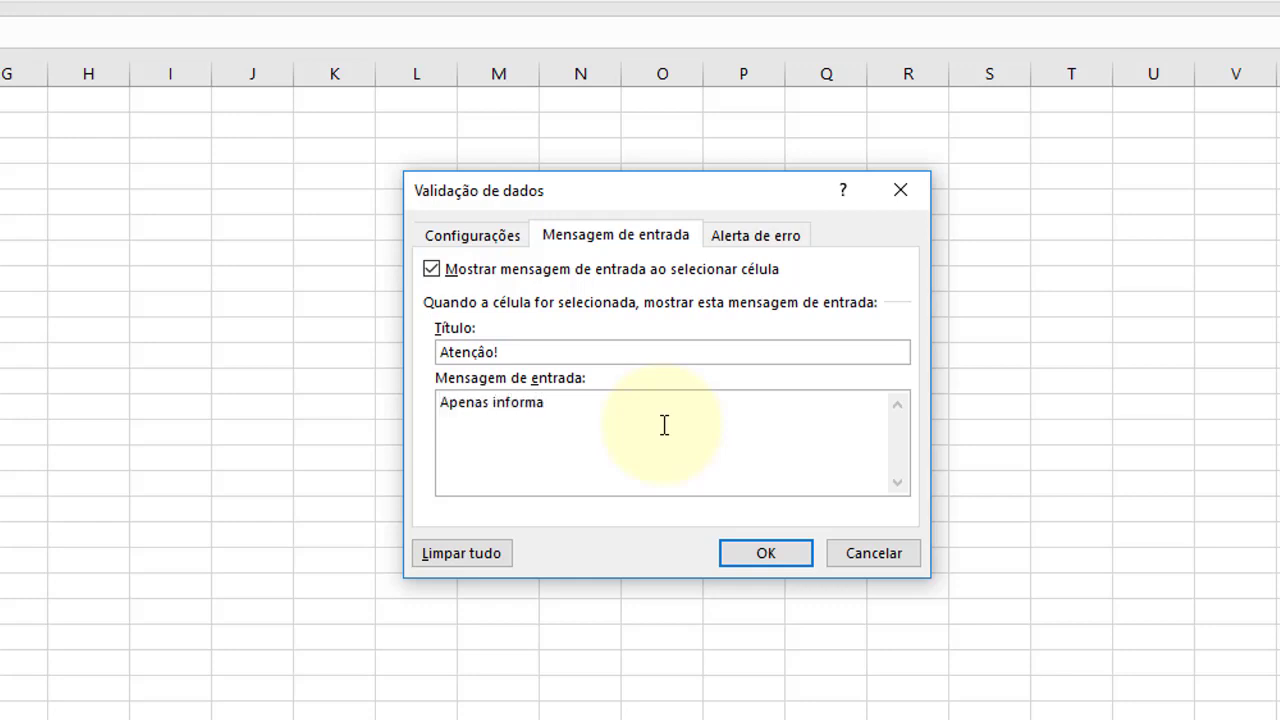
pyautogui.write('c')
pyautogui.write('ãp')
pyautogui.press('BackSpace')
pyautogui.press('BackSpace')
pyautogui.write('ão de te')
pyautogui.write('xto')
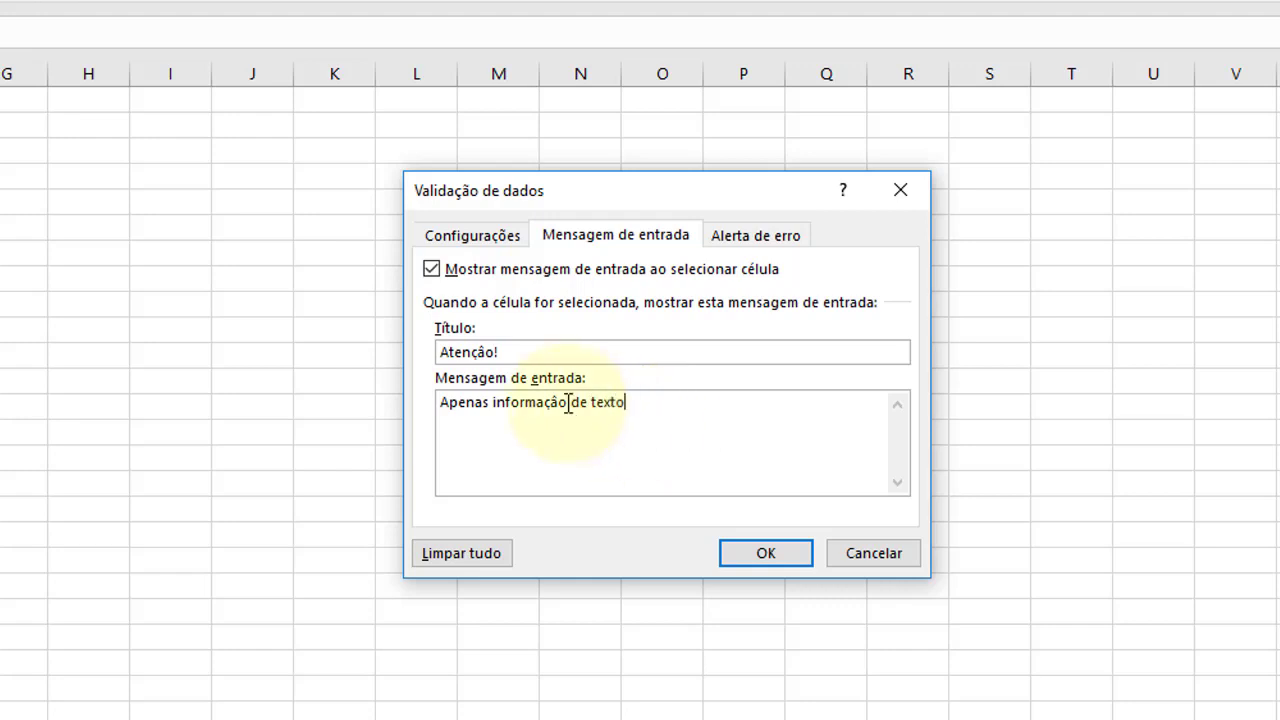
pyautogui.click(566, 402)
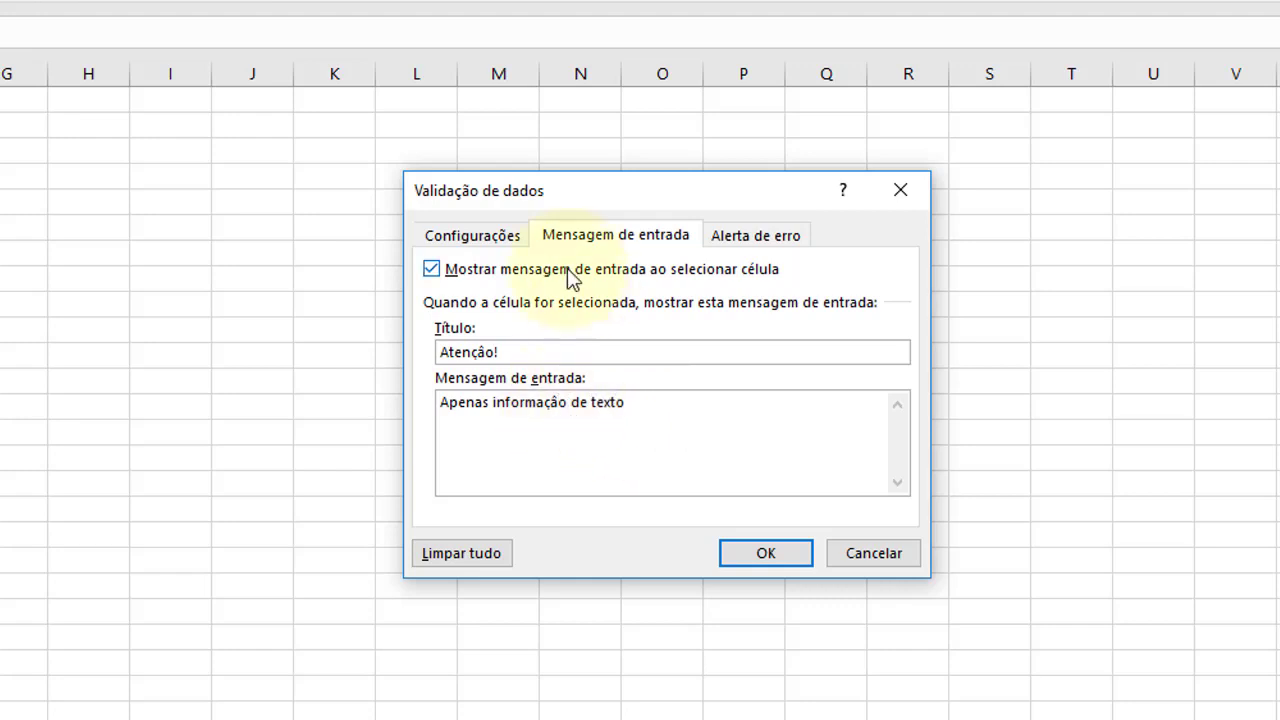
pyautogui.click(662, 408)
# Step: Set the error alert style to Aviso
pyautogui.click(755, 238)
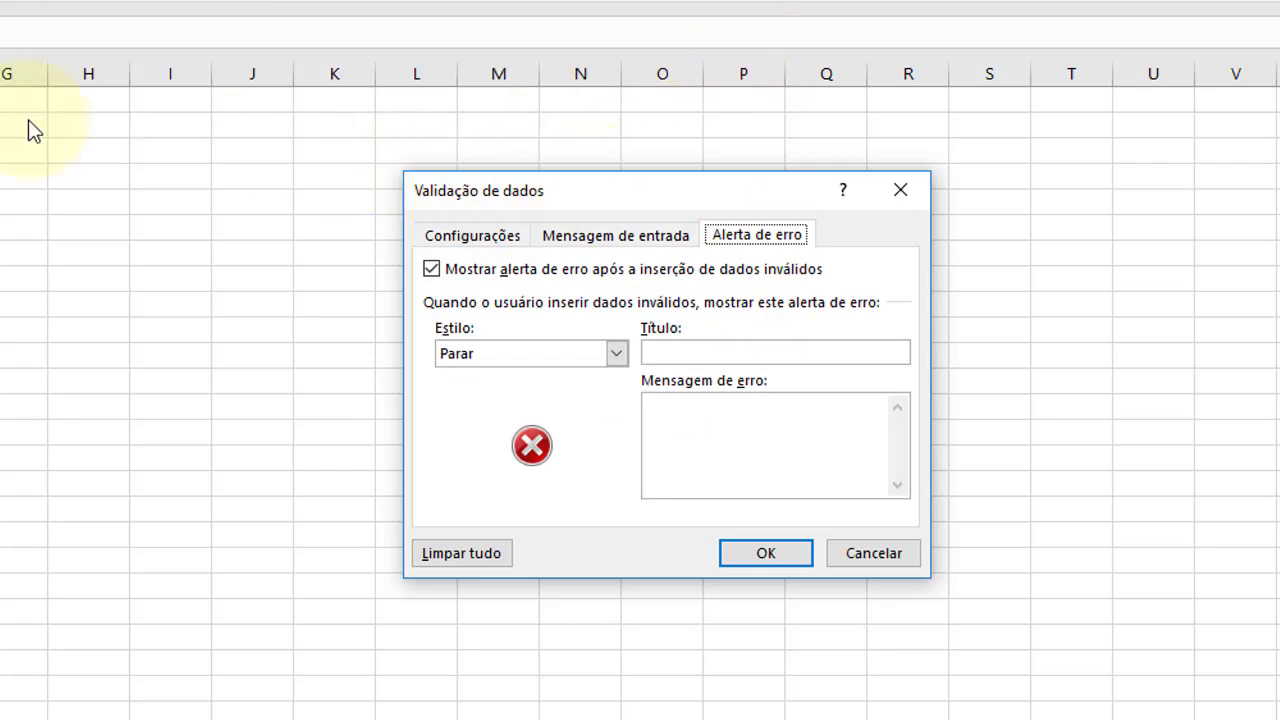
pyautogui.click(578, 236)
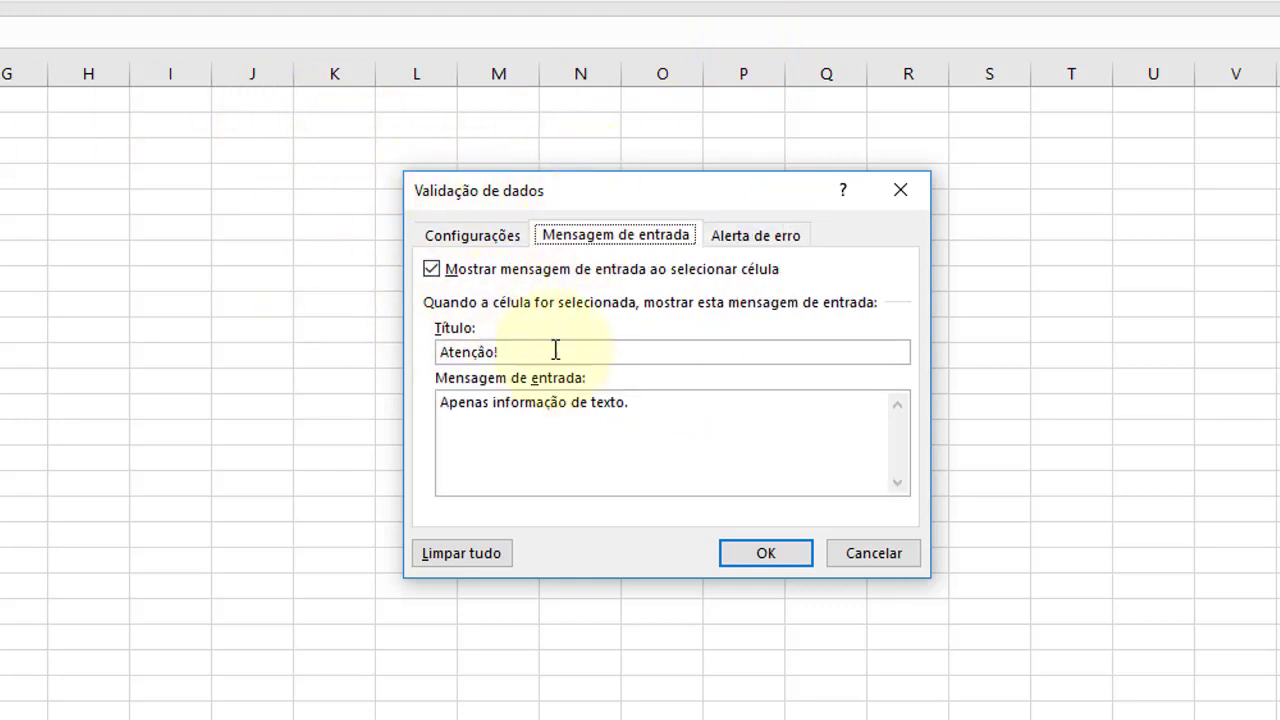
pyautogui.click(474, 236)
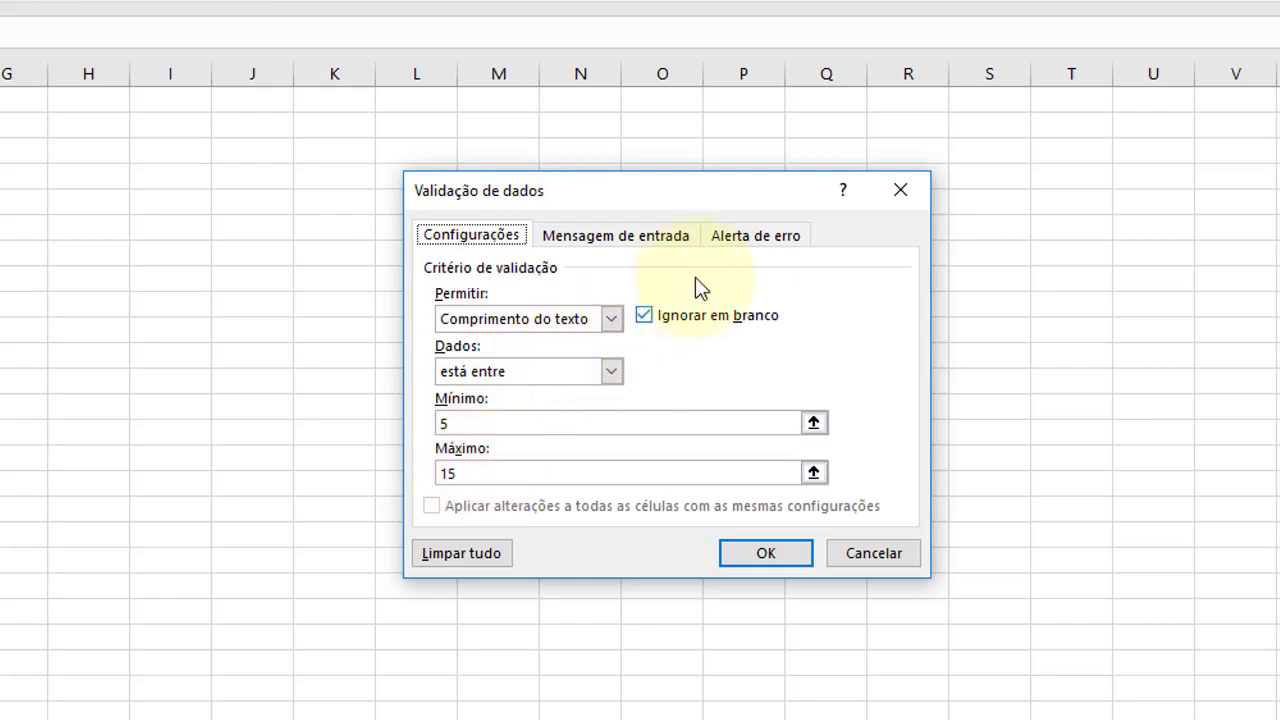
pyautogui.click(758, 241)
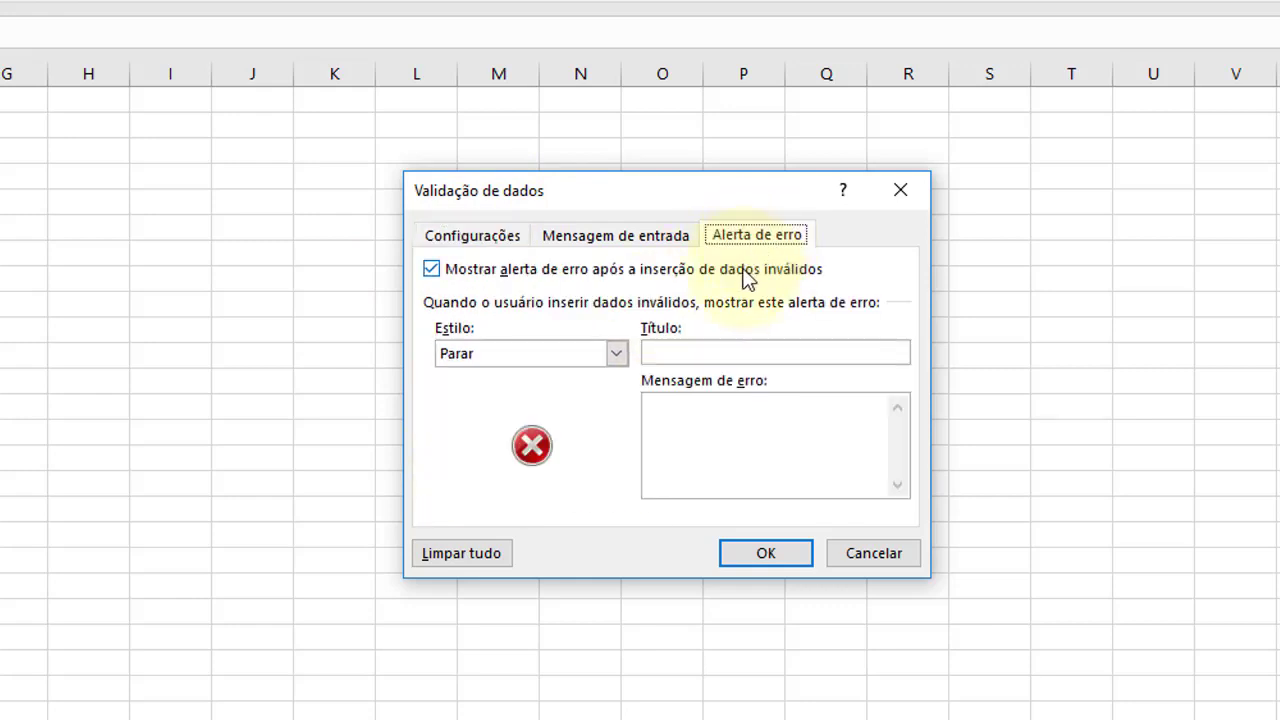
pyautogui.click(643, 357)
pyautogui.click(615, 358)
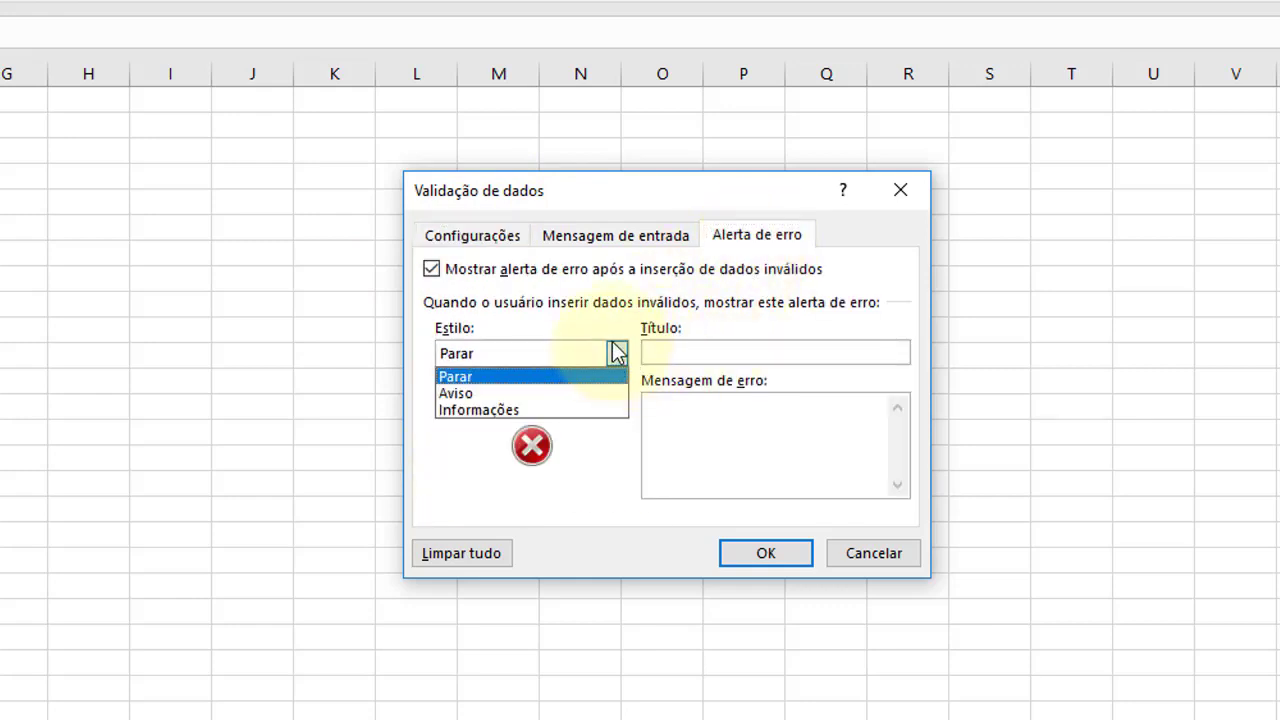
pyautogui.click(567, 392)
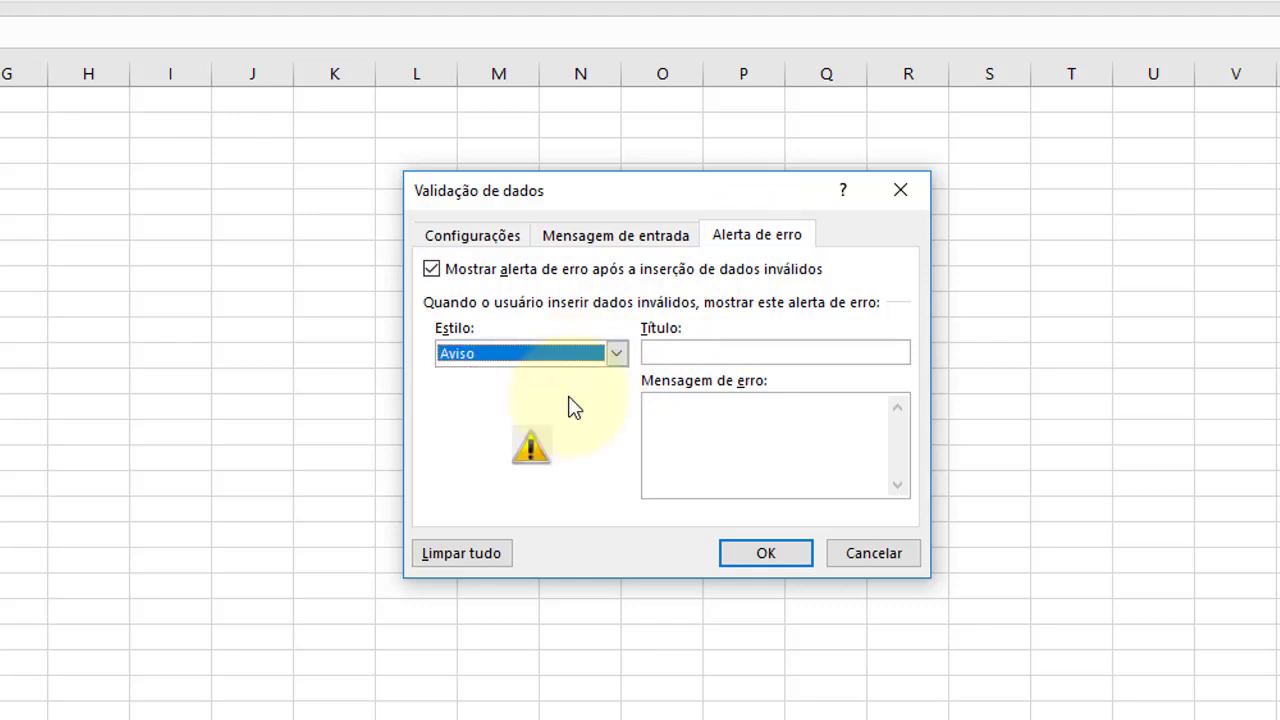
# Step: Title the alert 'Apenas texto' with message 'Você deve inserir apenas caractere texto.'
pyautogui.click(755, 355)
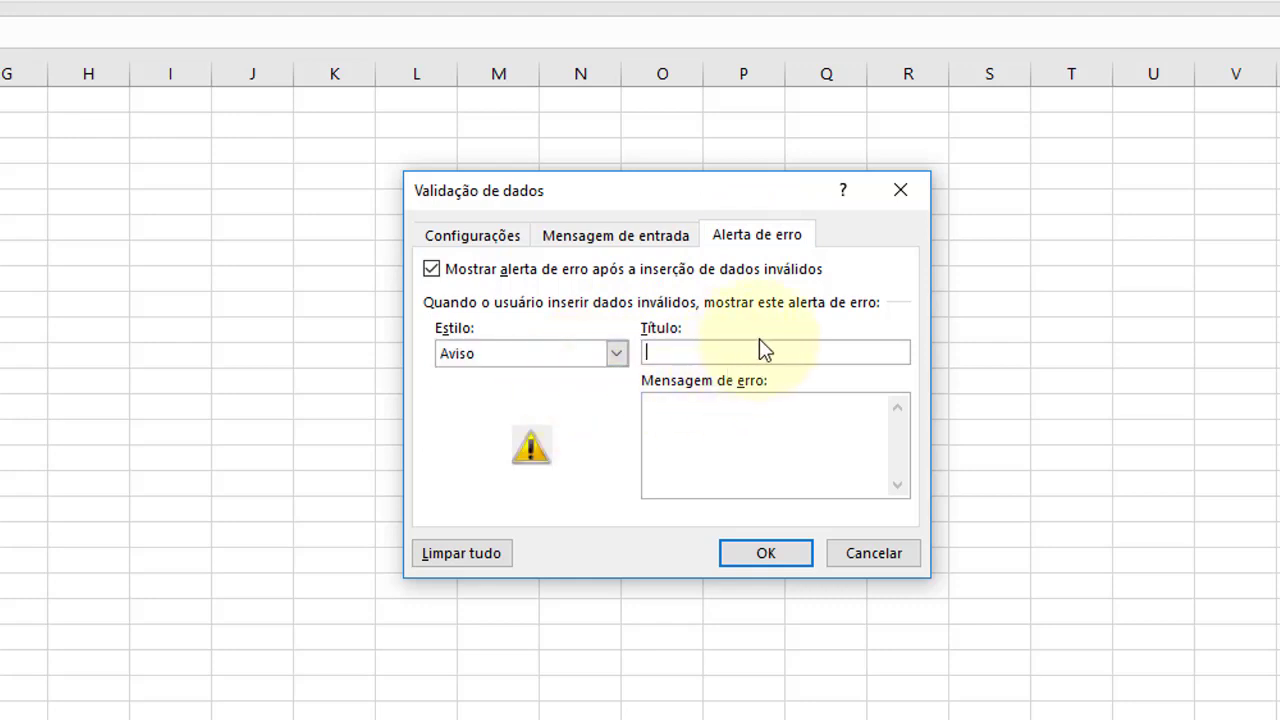
pyautogui.write('Apen')
pyautogui.write('as vca')
pyautogui.press('BackSpace')
pyautogui.press('BackSpace')
pyautogui.press('BackSpace')
pyautogui.press('BackSpace')
pyautogui.press('BackSpace')
pyautogui.write('c')
pyautogui.write('a')
pyautogui.press('BackSpace')
pyautogui.press('BackSpace')
pyautogui.write('texto')
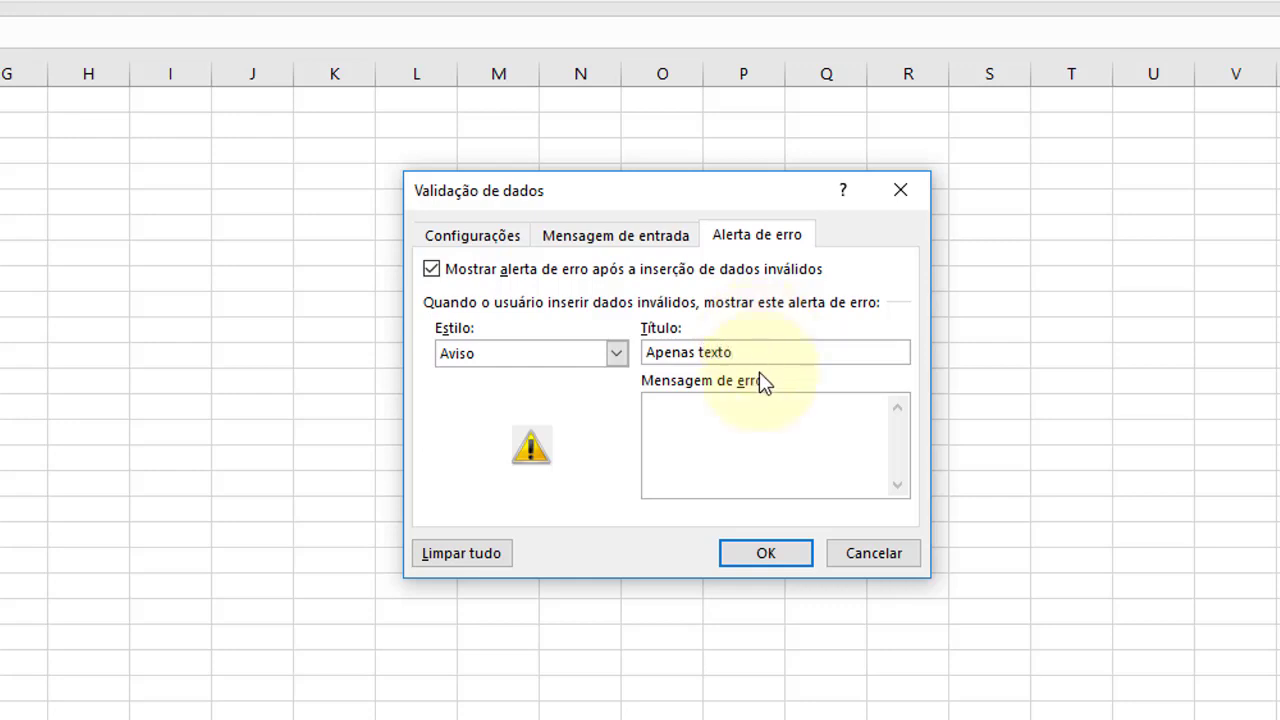
pyautogui.click(740, 425)
pyautogui.write('Voc')
pyautogui.write('ê deve d')
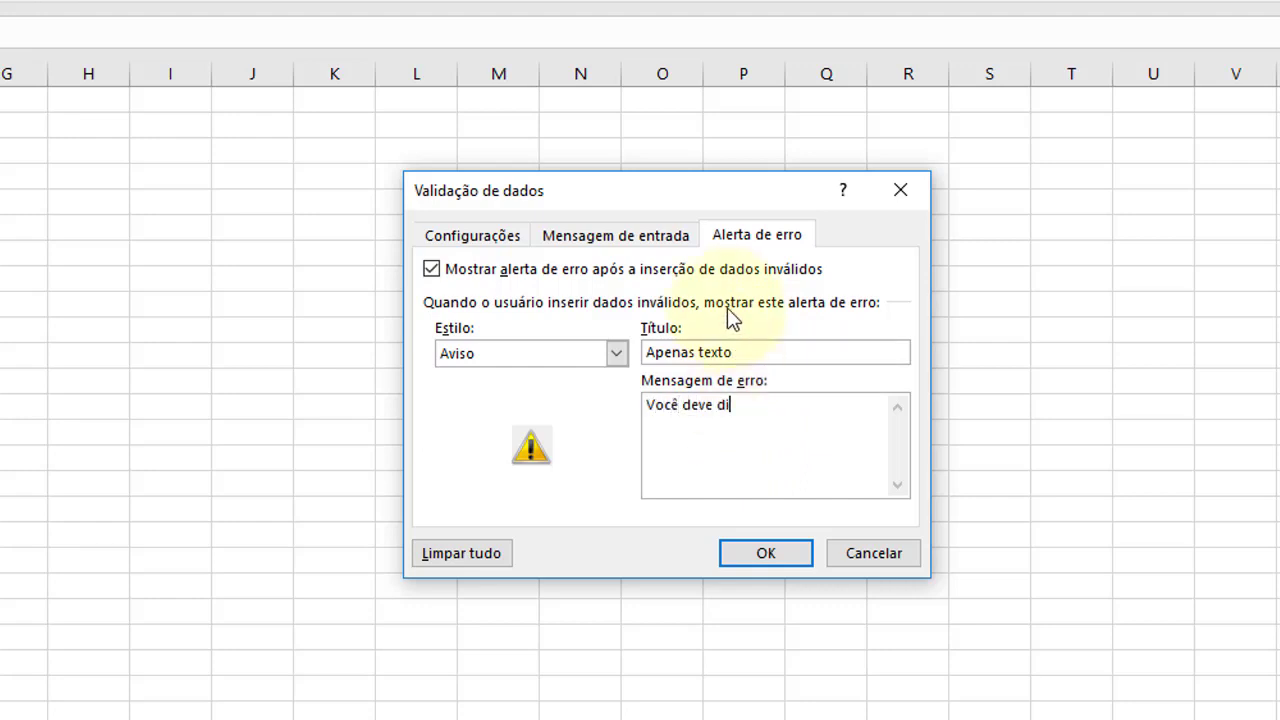
pyautogui.write('i')
pyautogui.press('BackSpace')
pyautogui.press('BackSpace')
pyautogui.write('inser')
pyautogui.write('ir apenas ')
pyautogui.write('cara')
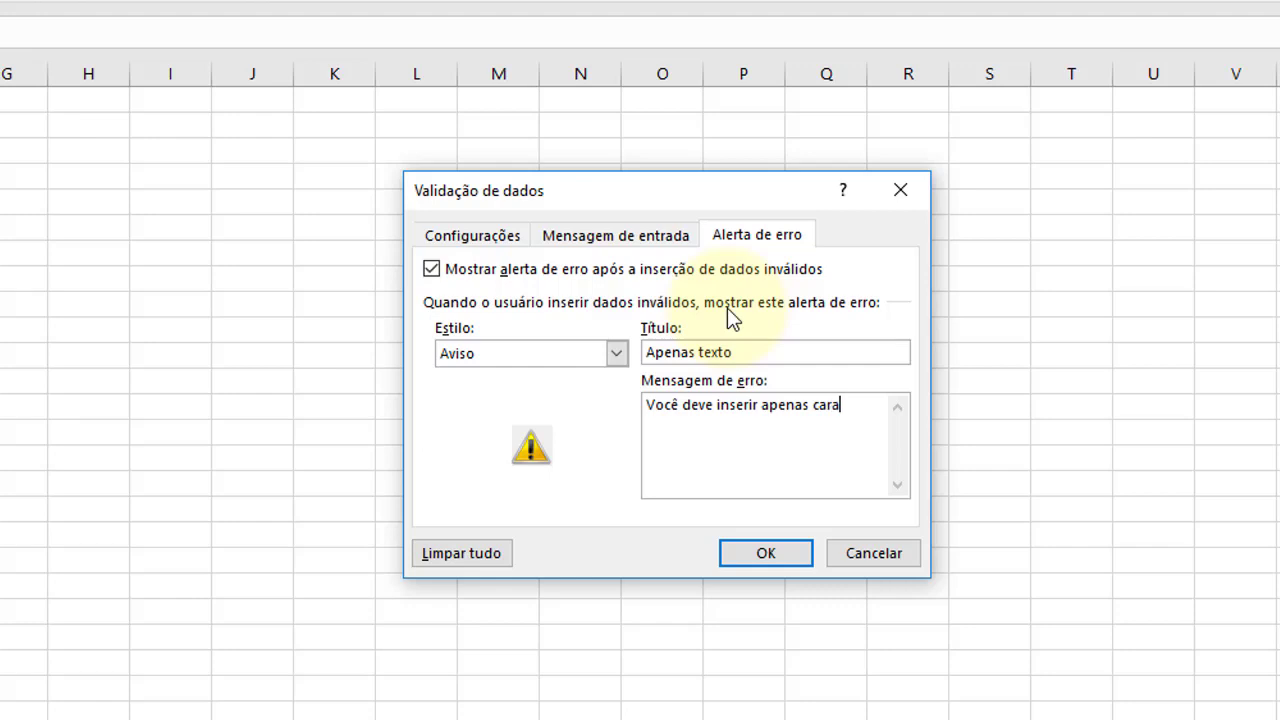
pyautogui.write('ctere te')
pyautogui.write('xto.')
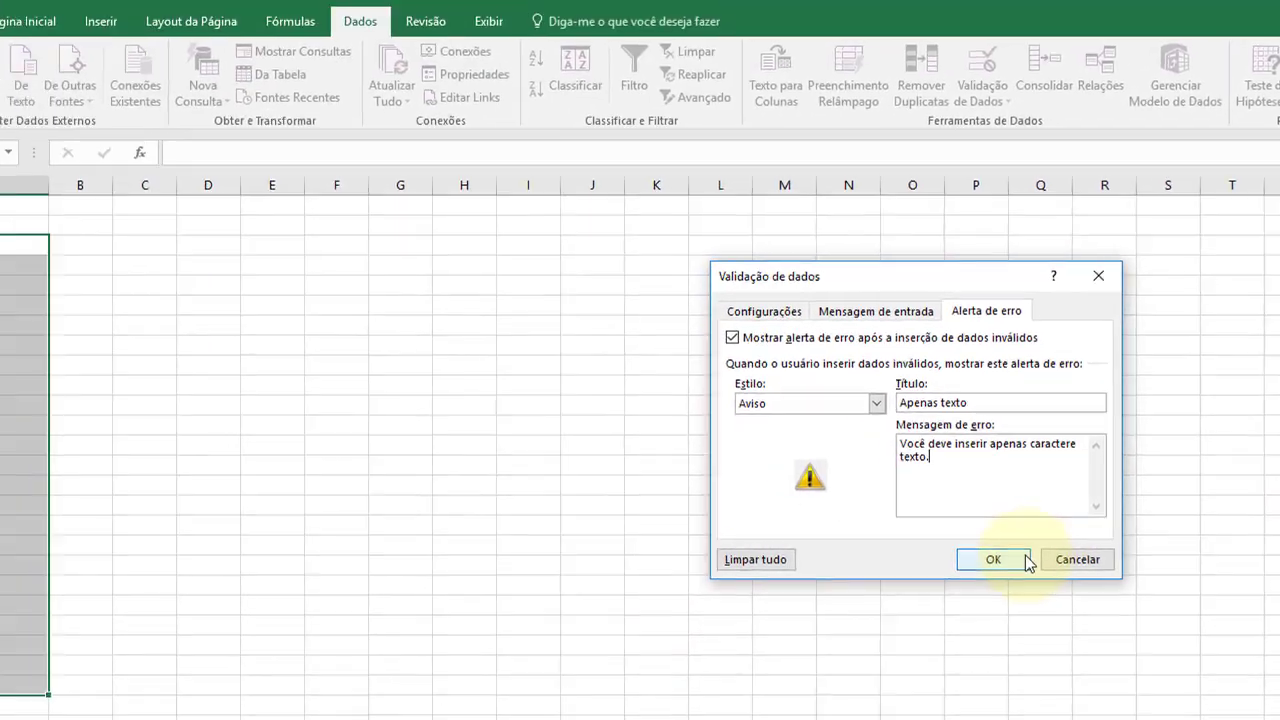
# Step: Apply the validation and check the input message appears on cells under Nome
pyautogui.click(766, 553)
pyautogui.click(458, 390)
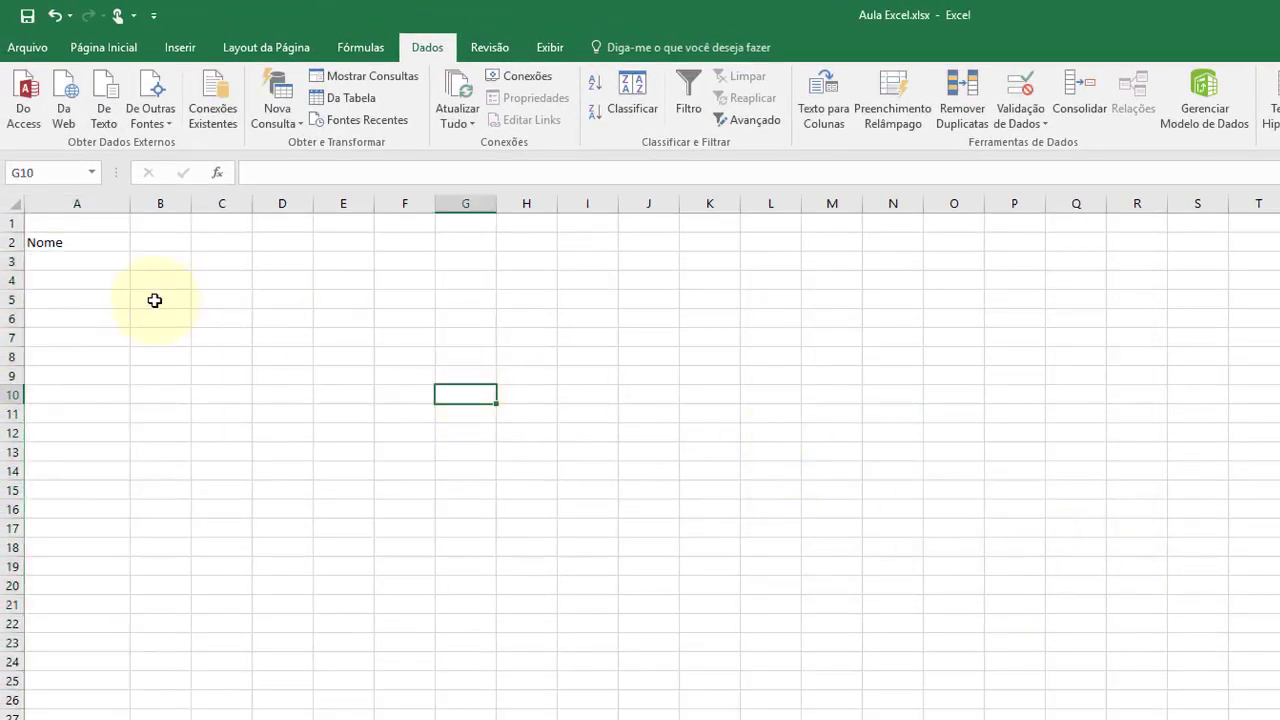
pyautogui.click(95, 260)
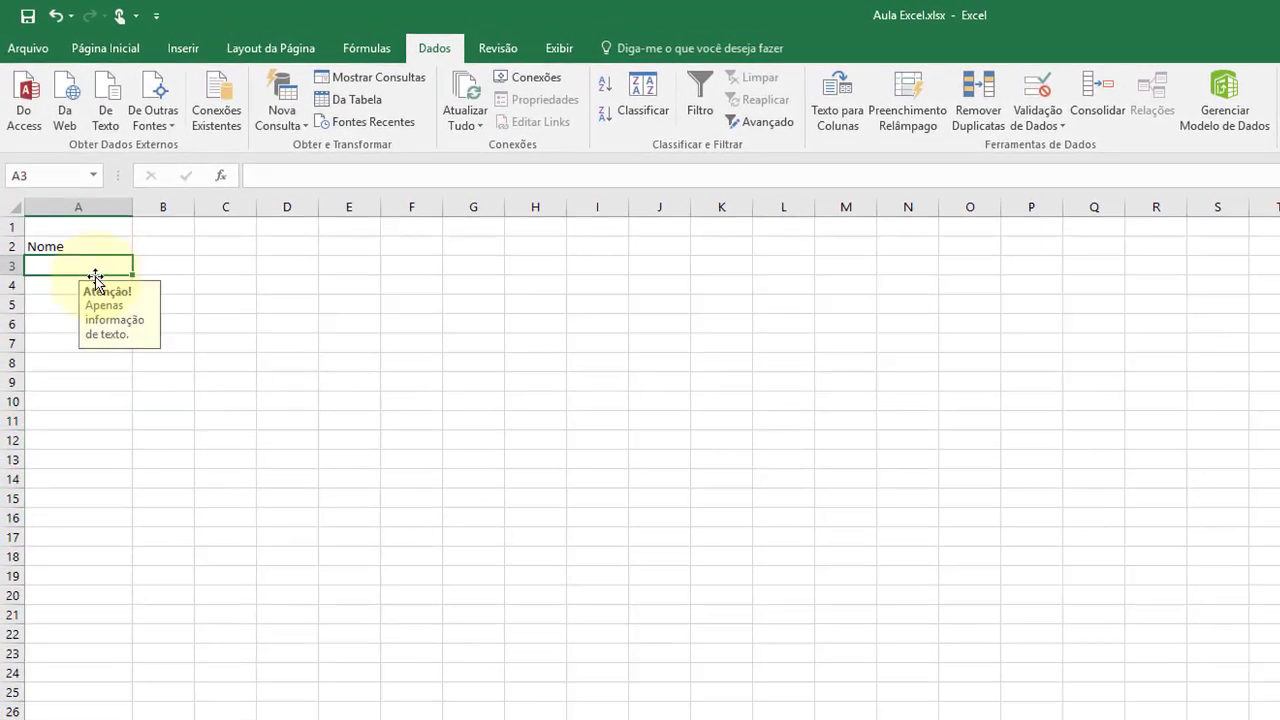
pyautogui.click(52, 320)
pyautogui.click(92, 293)
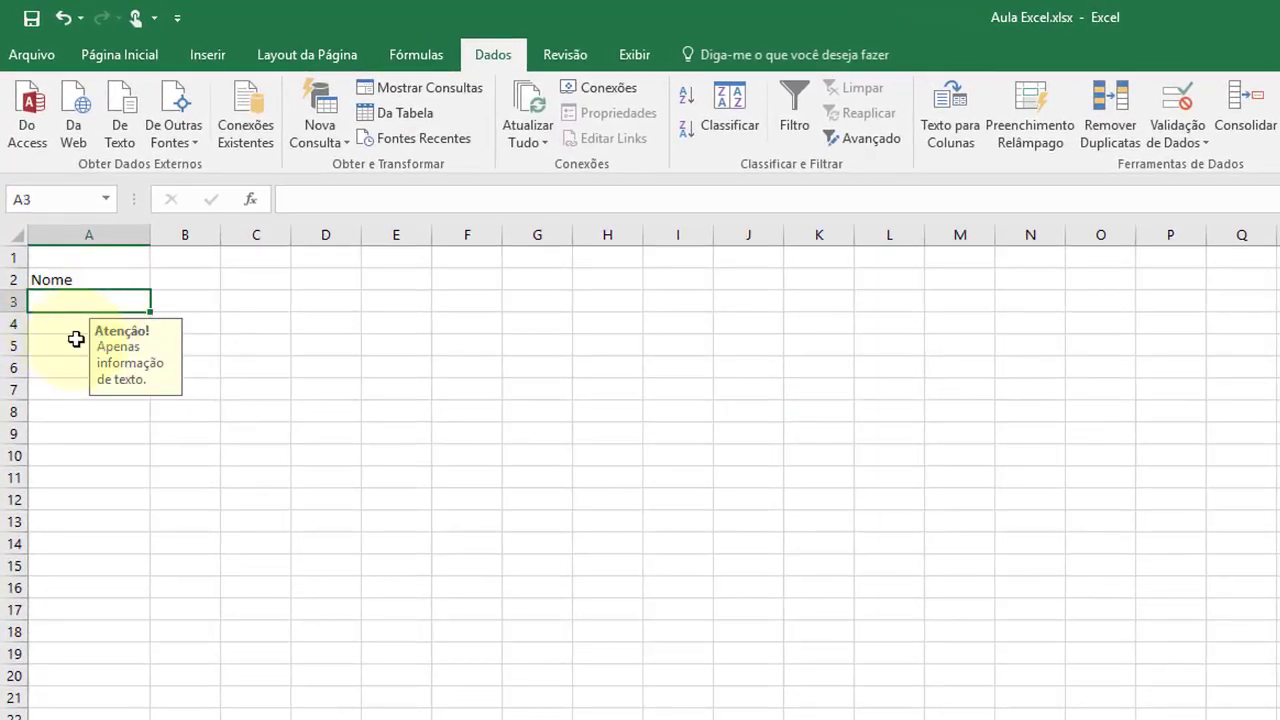
pyautogui.click(63, 322)
pyautogui.click(74, 302)
# Step: Test the rule by entering 'opo' in A3 and accepting it past the warning
pyautogui.click(63, 325)
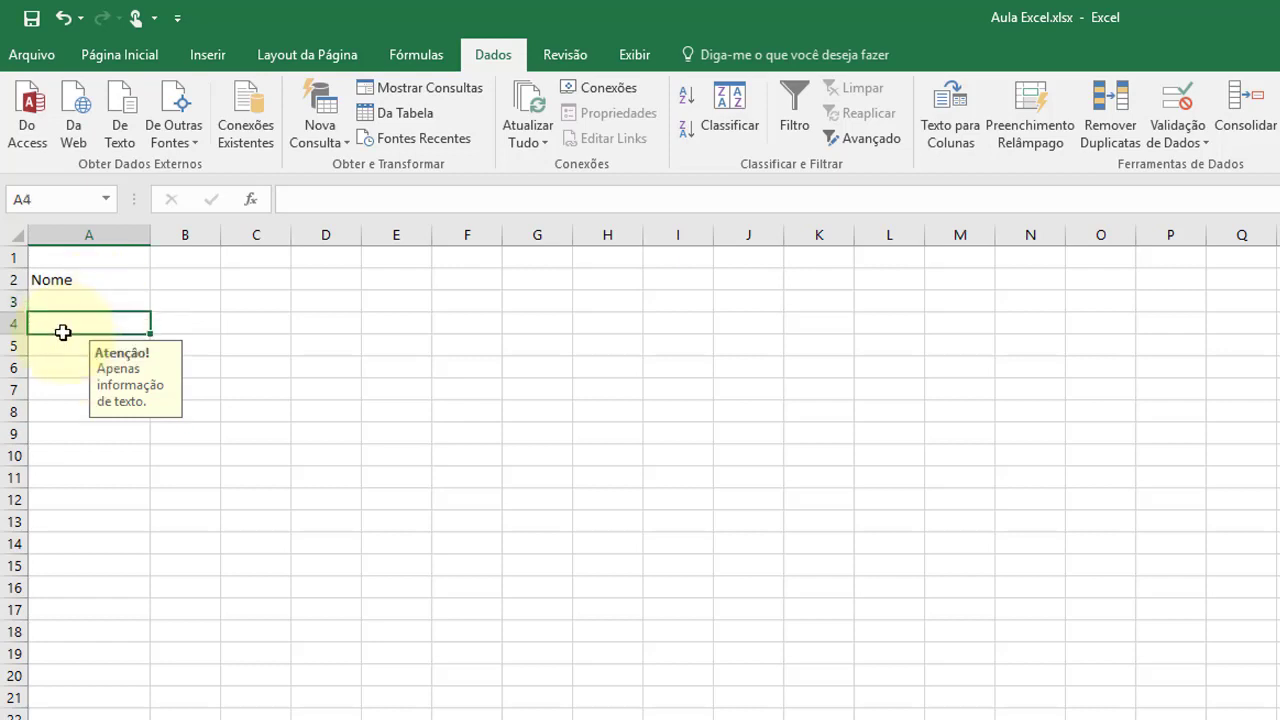
pyautogui.click(63, 350)
pyautogui.click(68, 302)
pyautogui.write('opo')
pyautogui.press('Return')
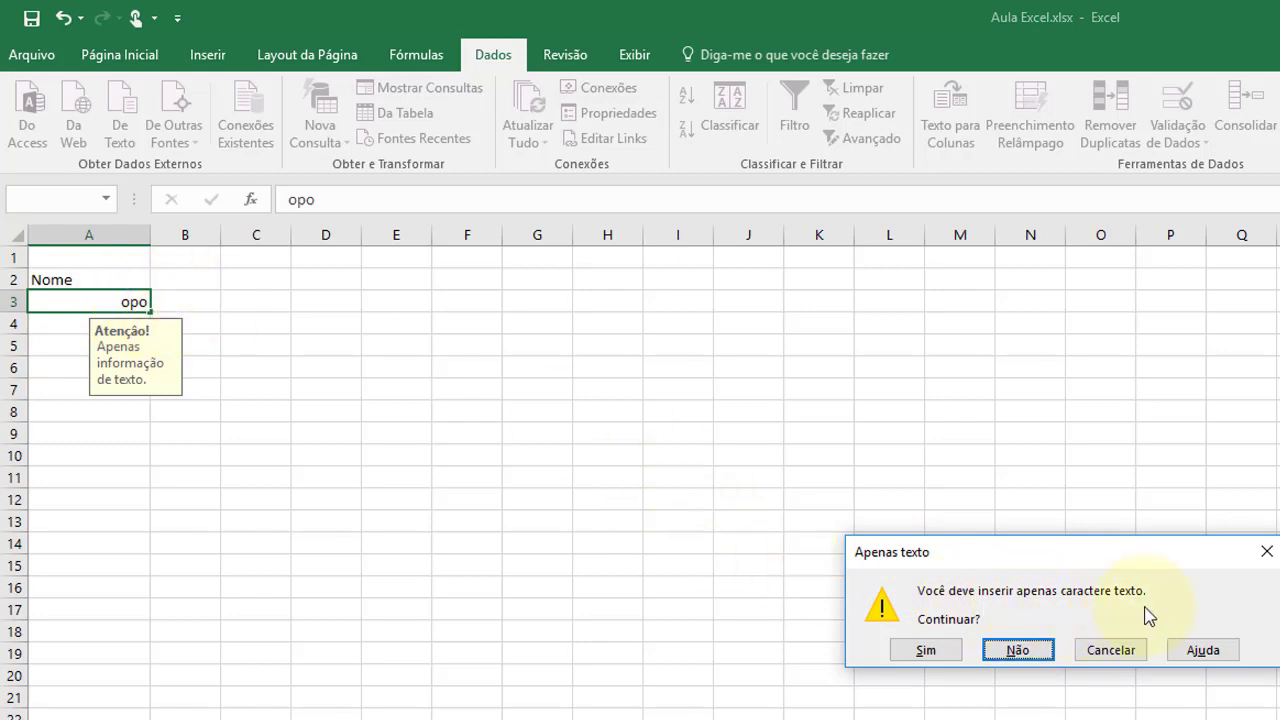
pyautogui.click(1020, 651)
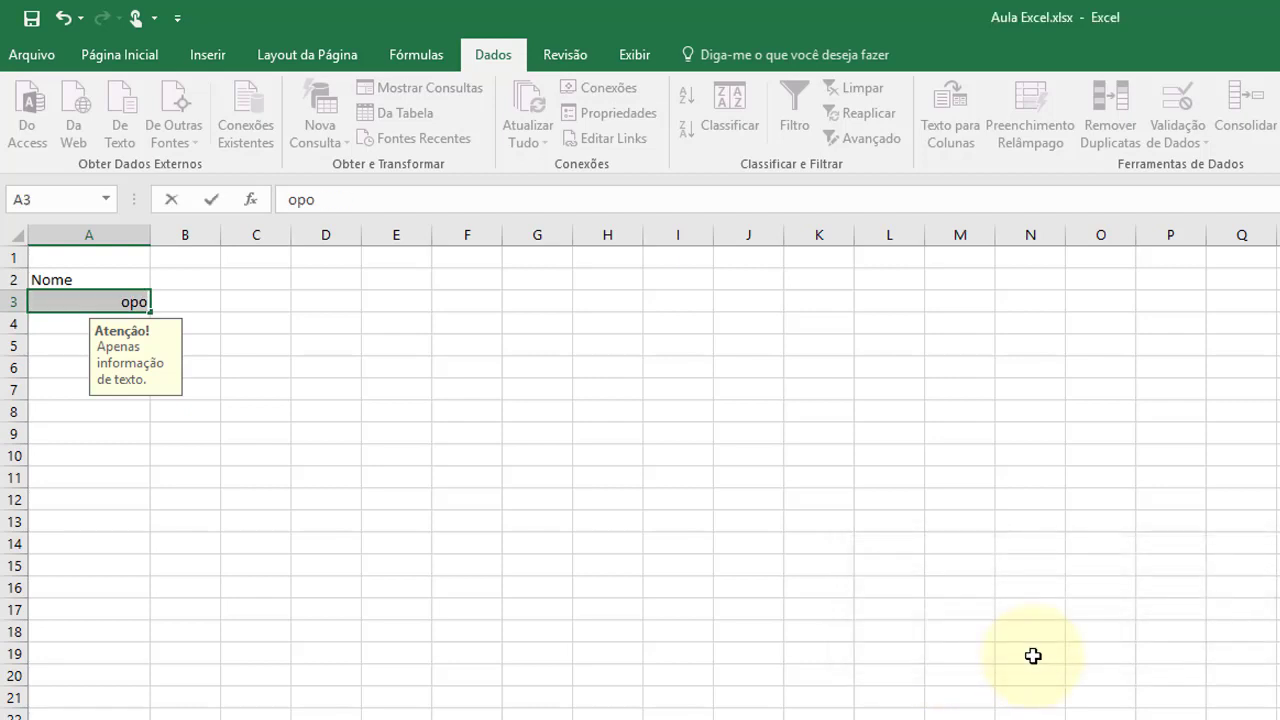
pyautogui.press('Return')
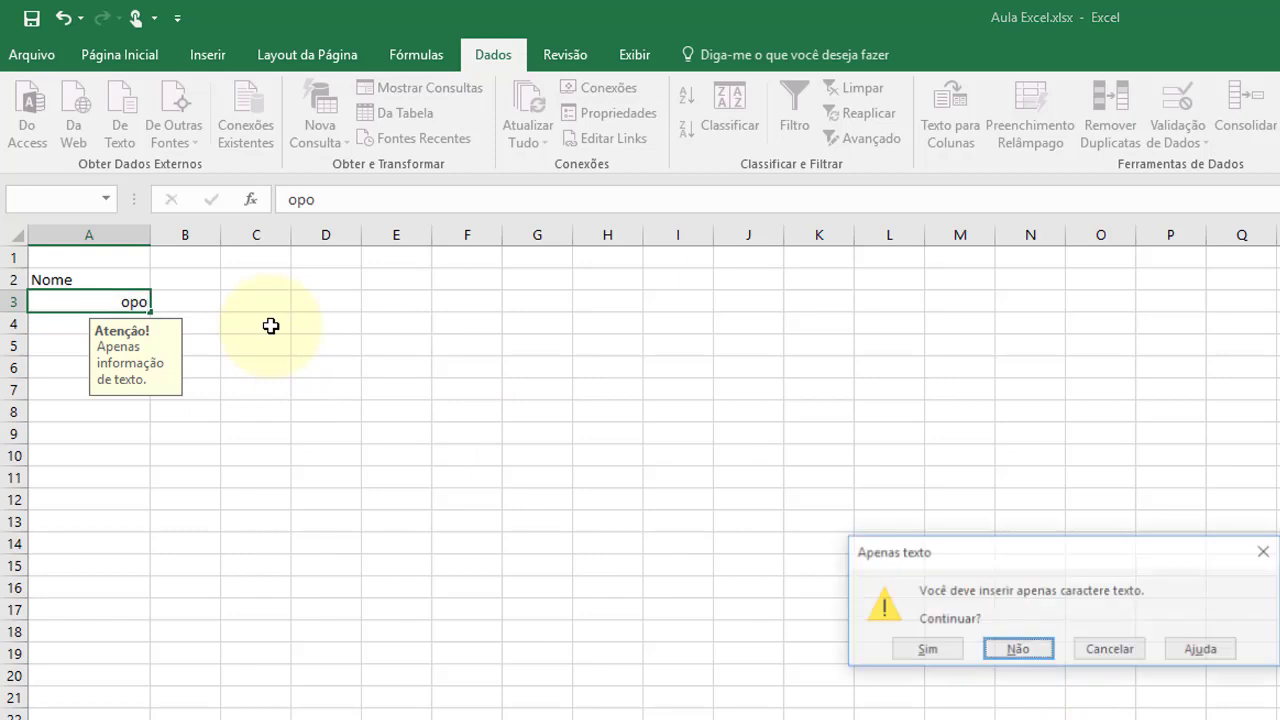
pyautogui.click(930, 650)
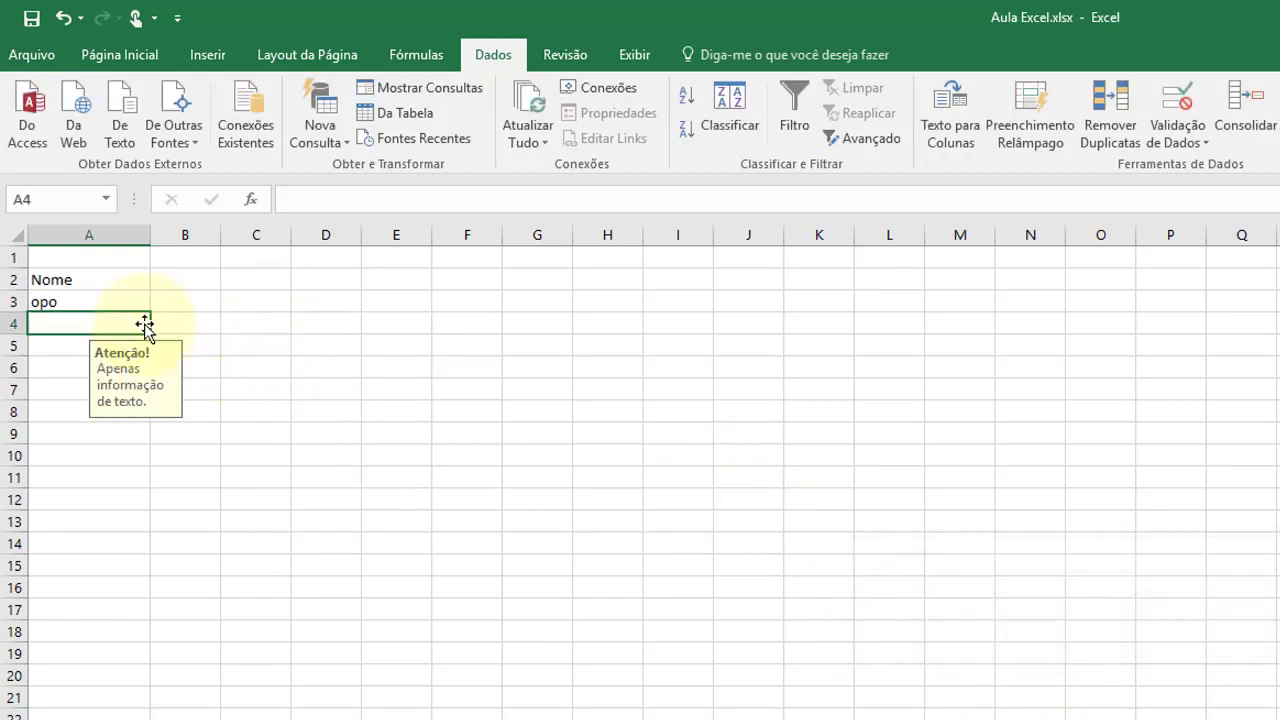
# Step: Replace the A3 entry with a sample full name
pyautogui.click(123, 300)
pyautogui.click(65, 323)
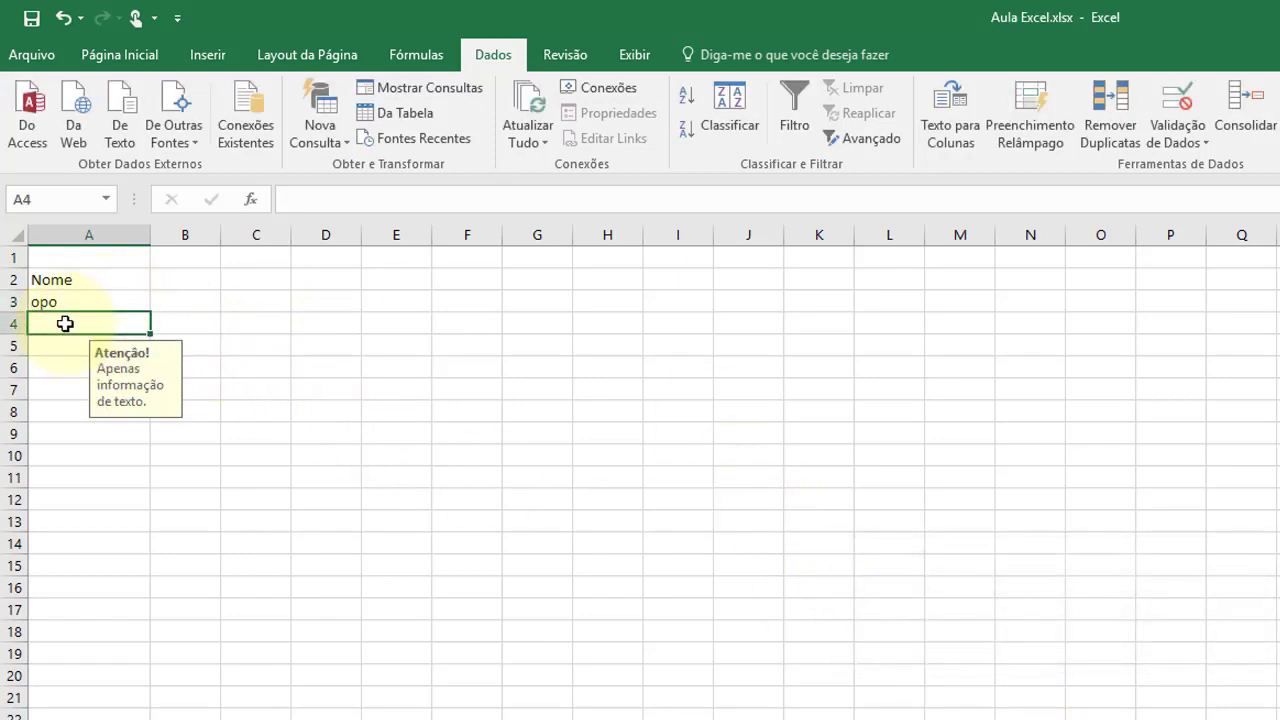
pyautogui.click(72, 303)
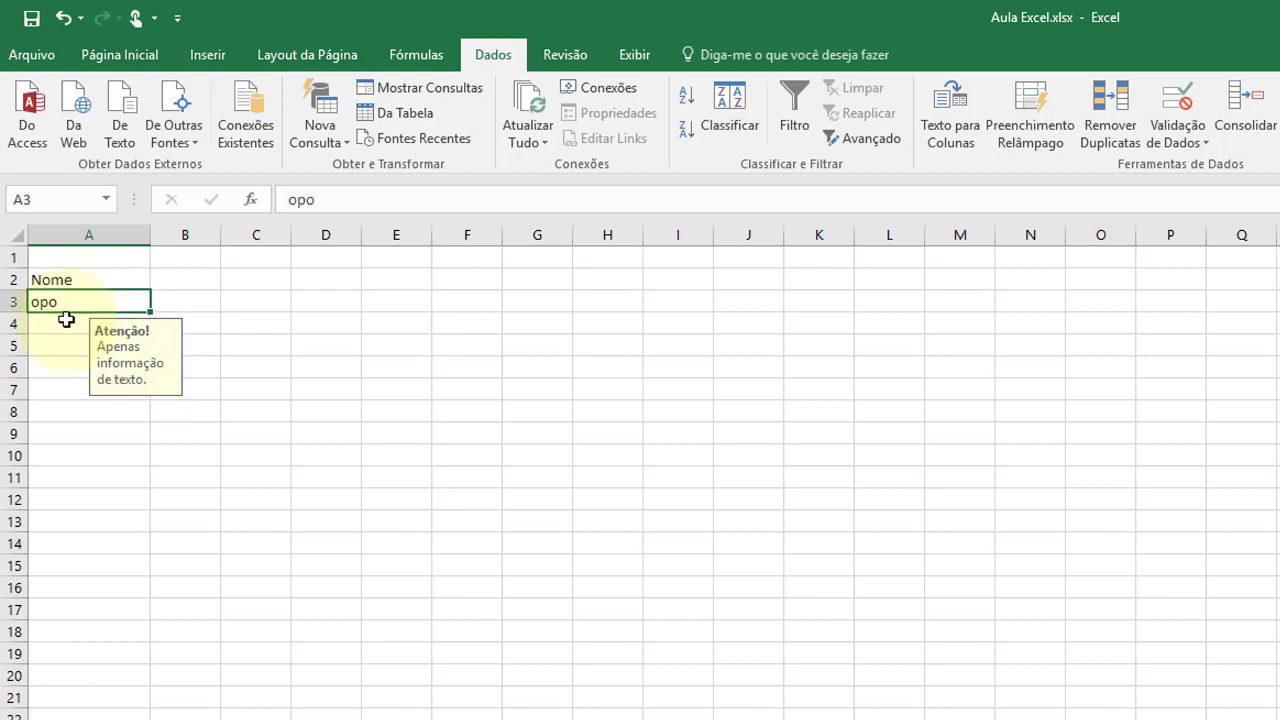
pyautogui.doubleClick(63, 300)
pyautogui.moveTo(95, 302); pyautogui.dragTo(3, 290)
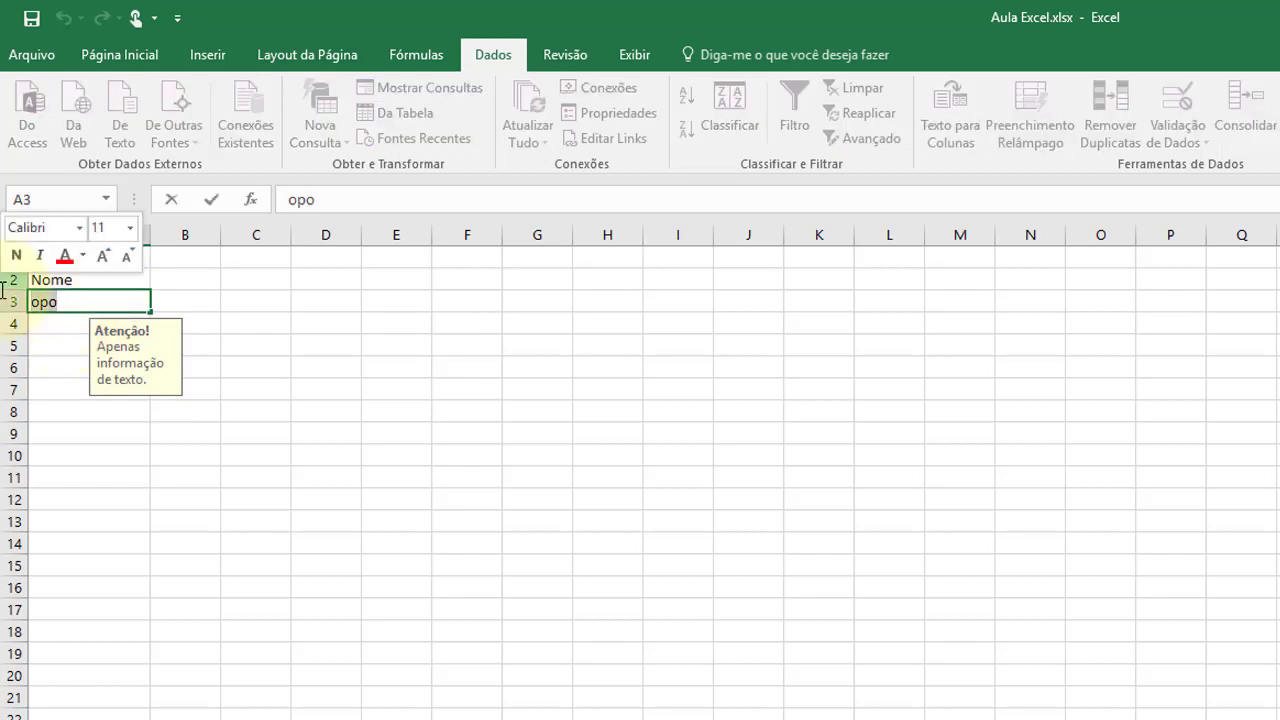
pyautogui.write('joao da si')
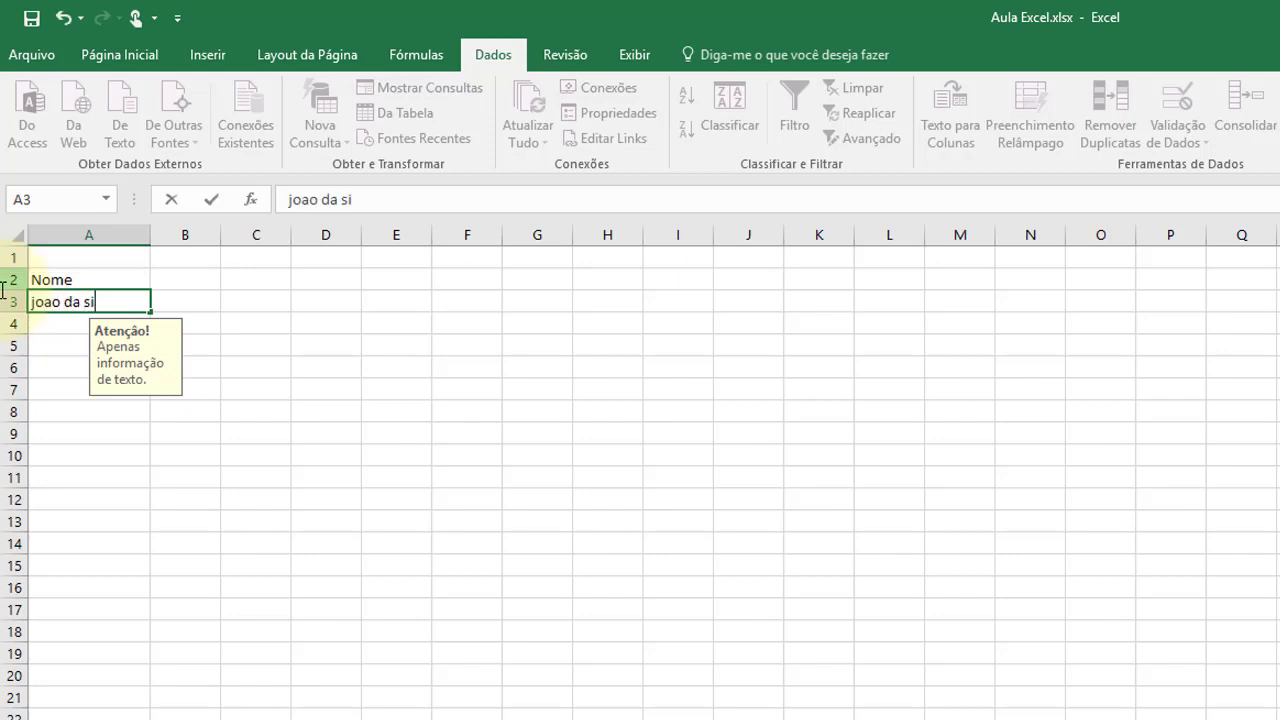
pyautogui.write('lva')
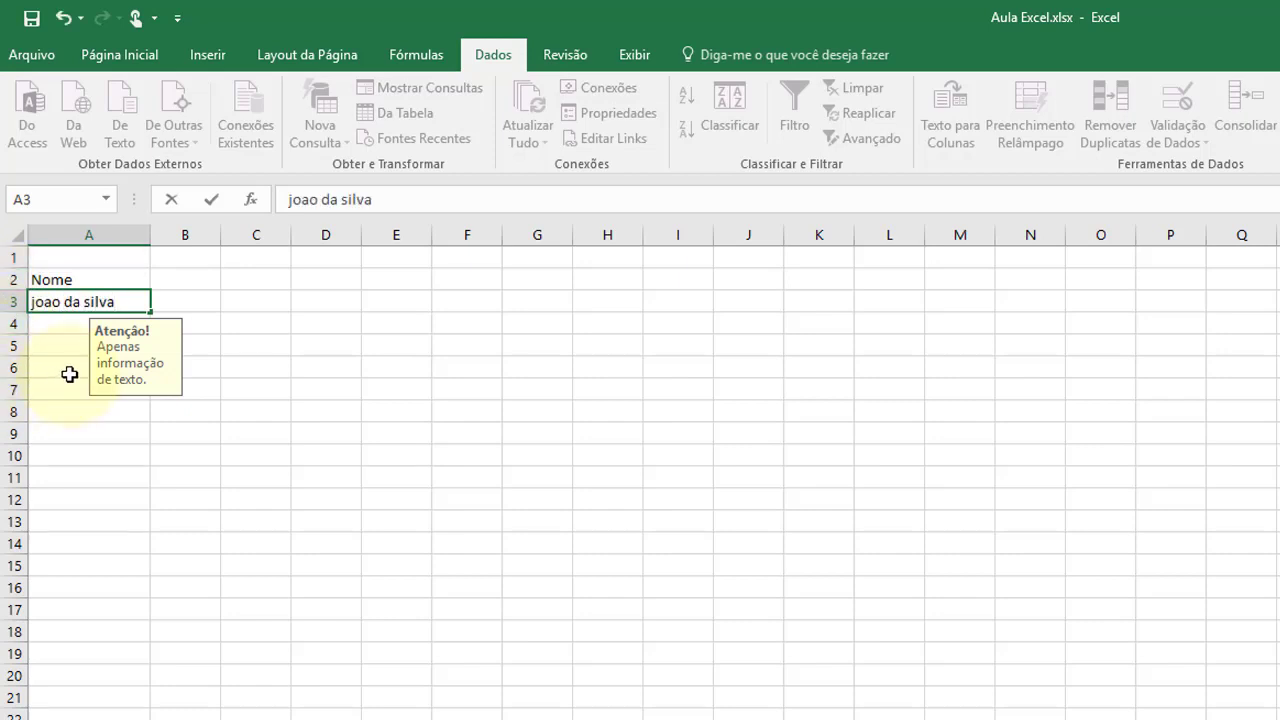
pyautogui.click(67, 326)
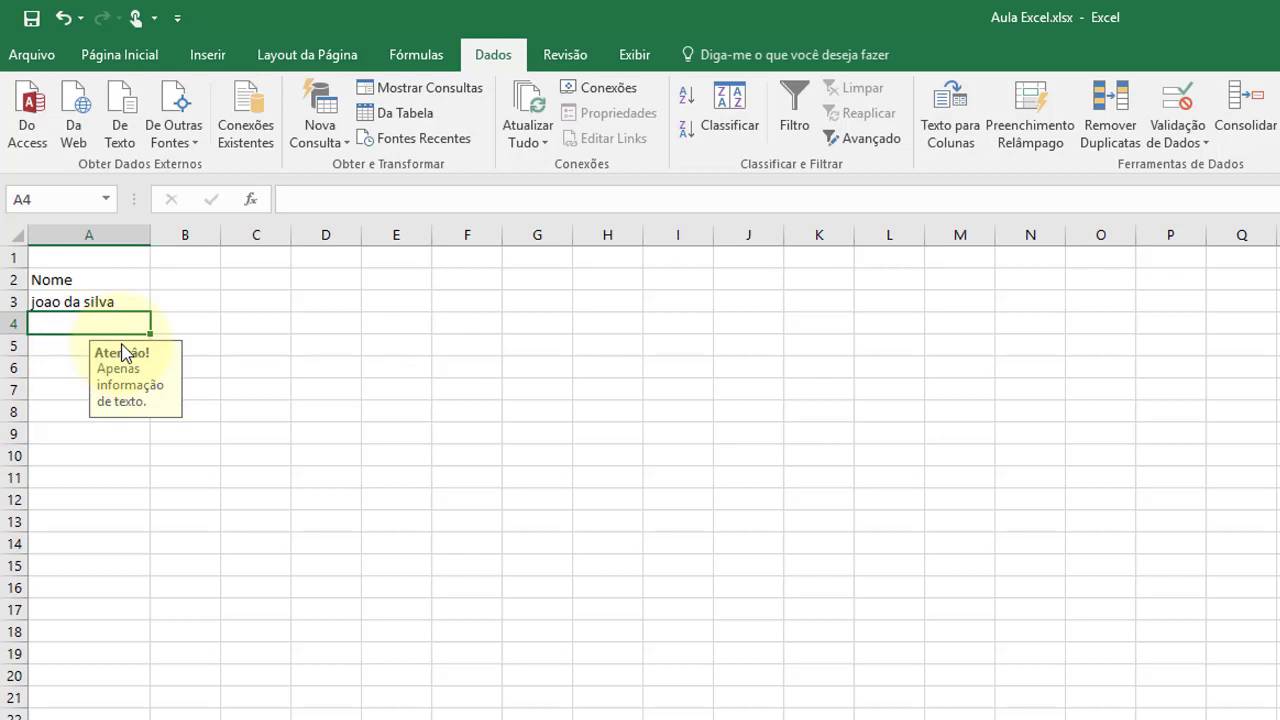
pyautogui.write('.')
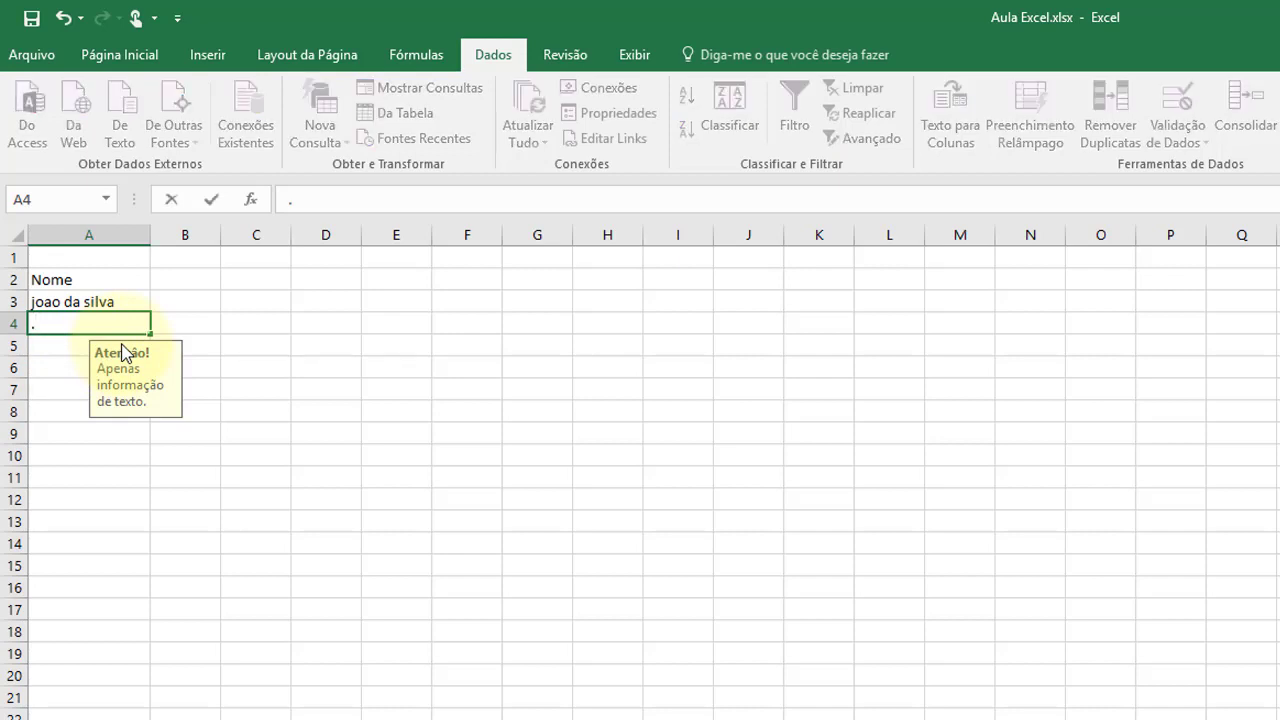
pyautogui.write('ç;;;;;;')
pyautogui.write('.,.')
pyautogui.write('////')
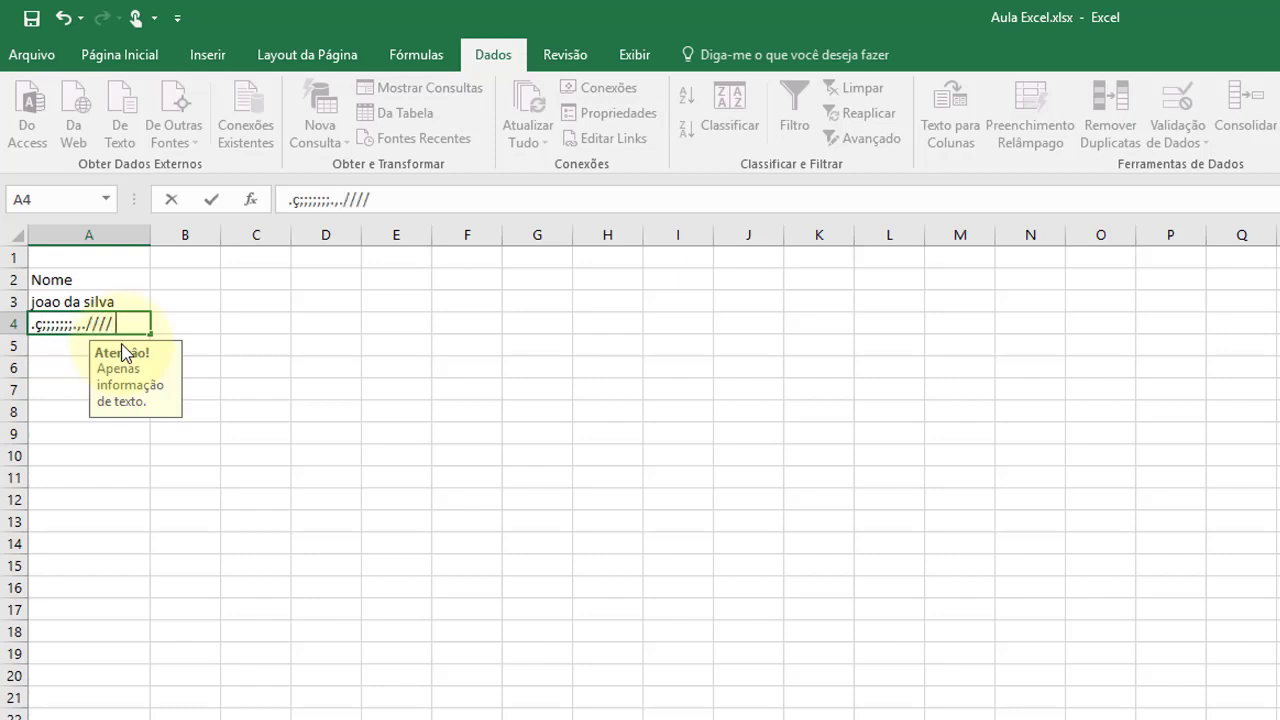
pyautogui.press('Return')
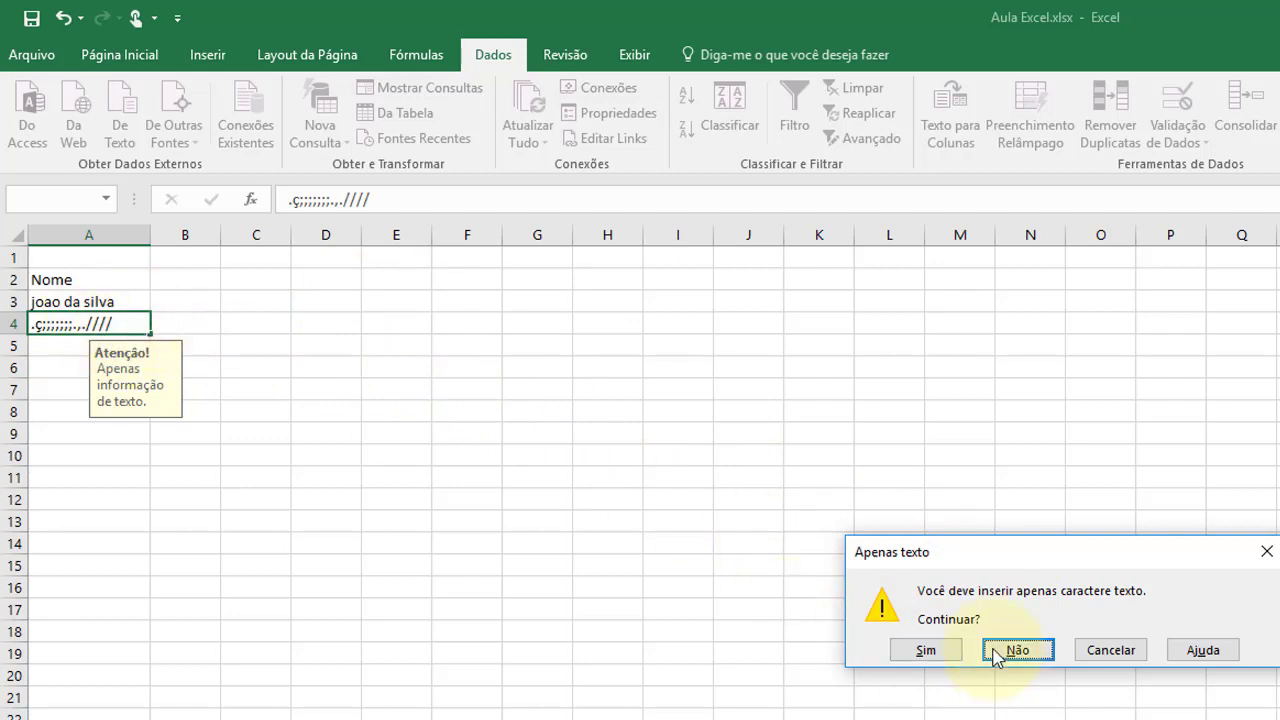
pyautogui.click(1120, 652)
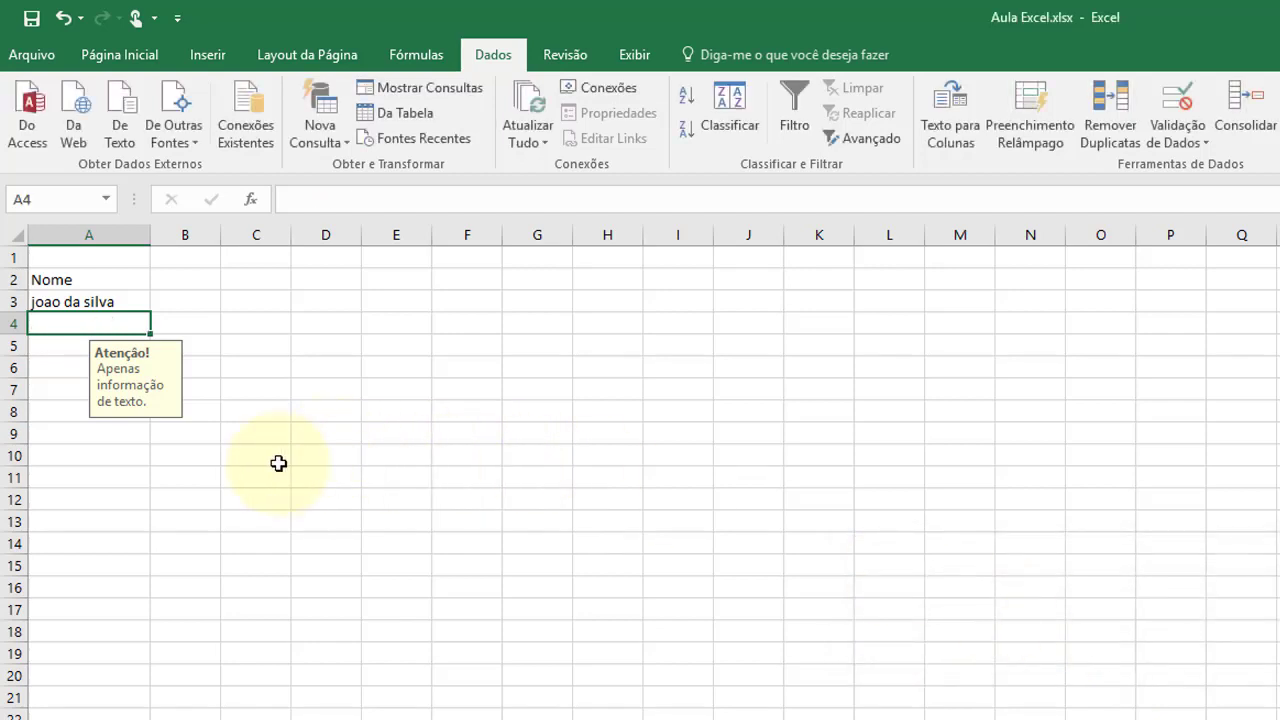
pyautogui.click(80, 306)
pyautogui.click(78, 321)
pyautogui.click(77, 300)
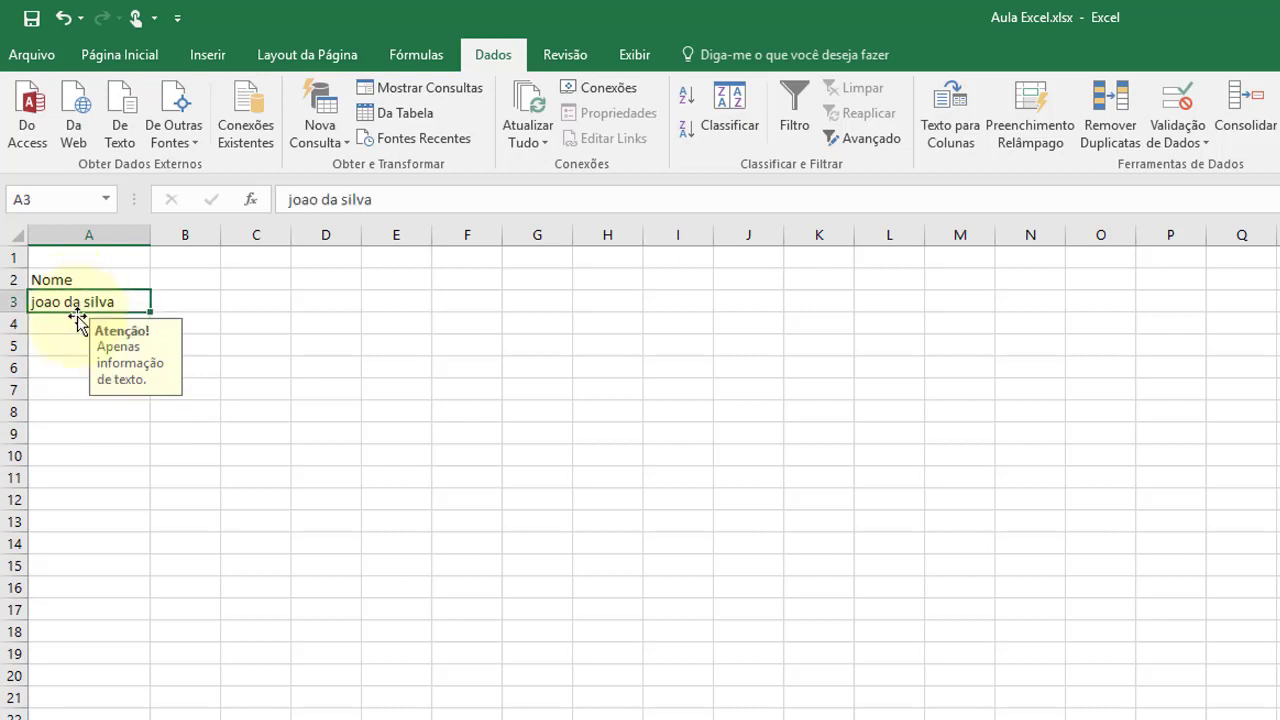
pyautogui.click(79, 318)
pyautogui.click(75, 296)
pyautogui.click(68, 323)
pyautogui.click(200, 295)
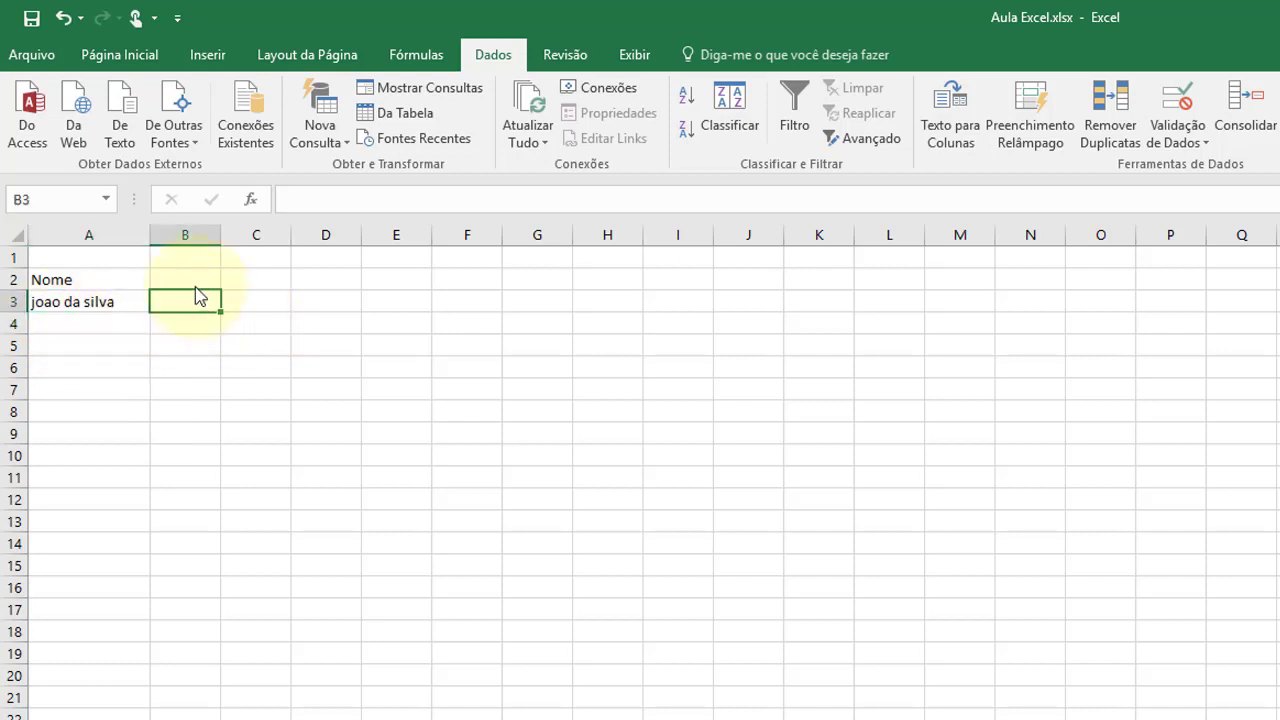
# Step: Enter 'Data Adm' in B2 and select B3:B18 beneath it
pyautogui.click(195, 275)
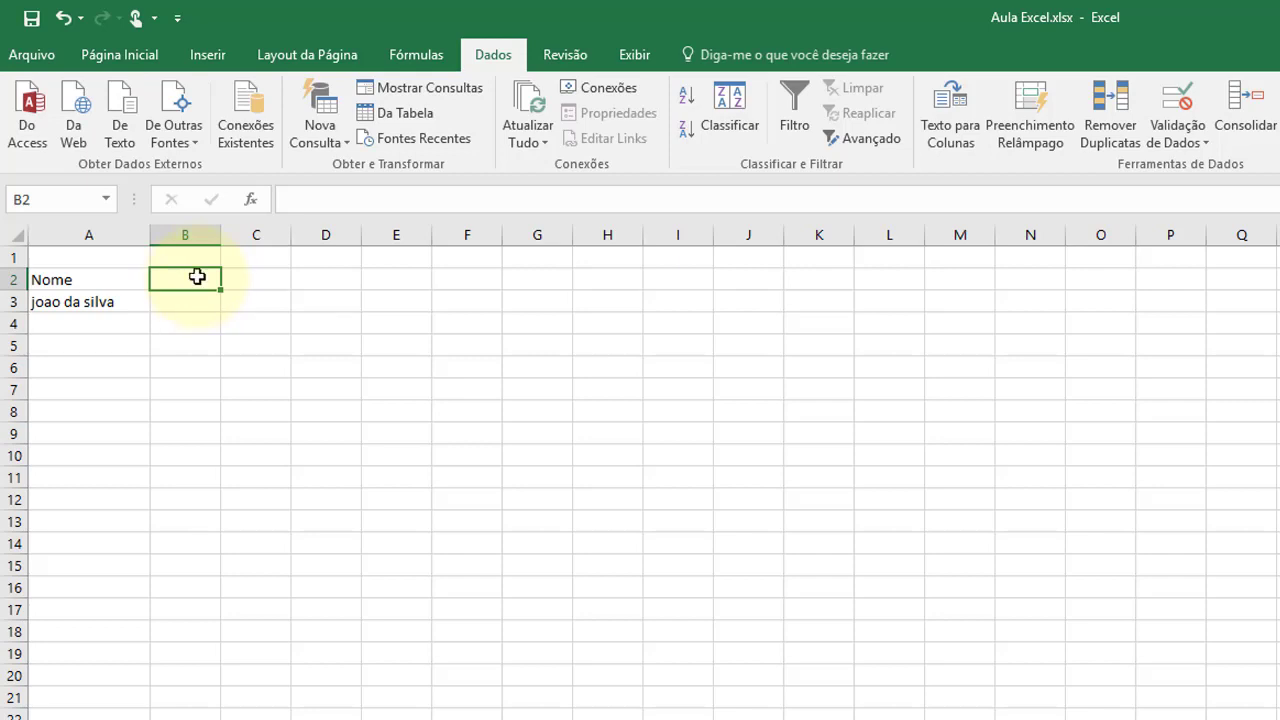
pyautogui.write('data')
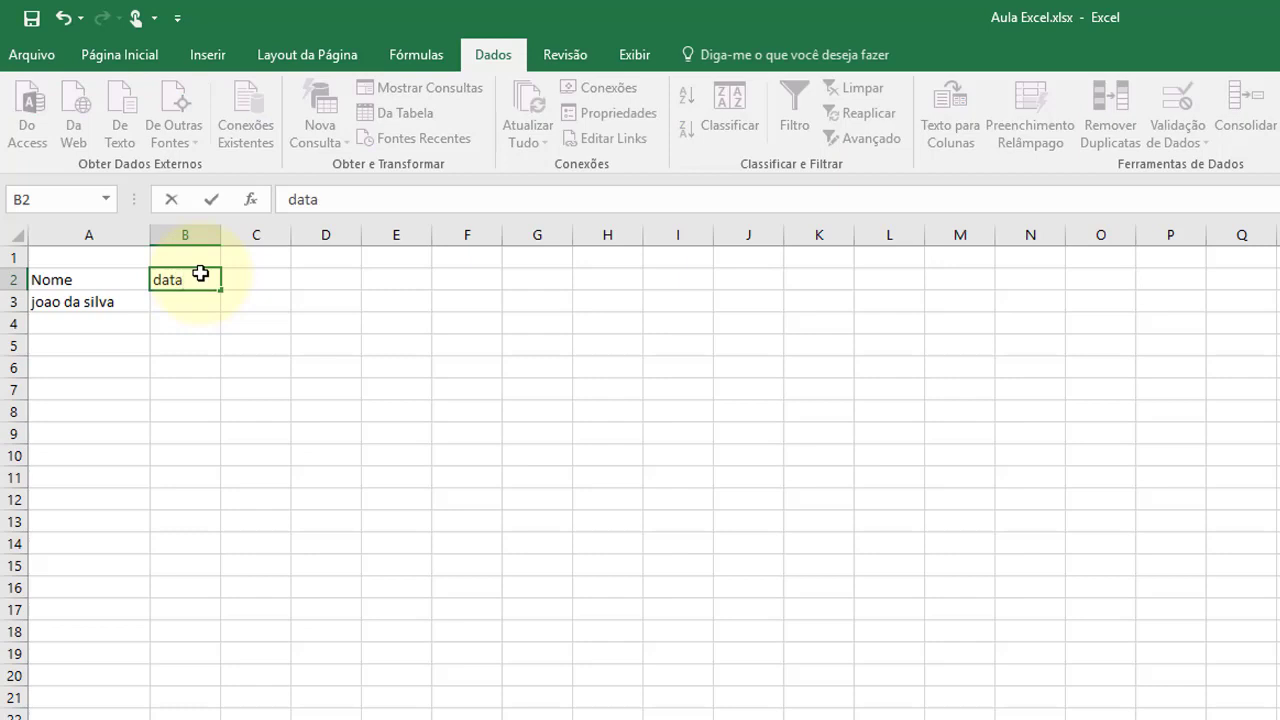
pyautogui.press('BackSpace')
pyautogui.press('BackSpace')
pyautogui.press('BackSpace')
pyautogui.press('BackSpace')
pyautogui.write('Data')
pyautogui.write(' Adm')
pyautogui.press('Return')
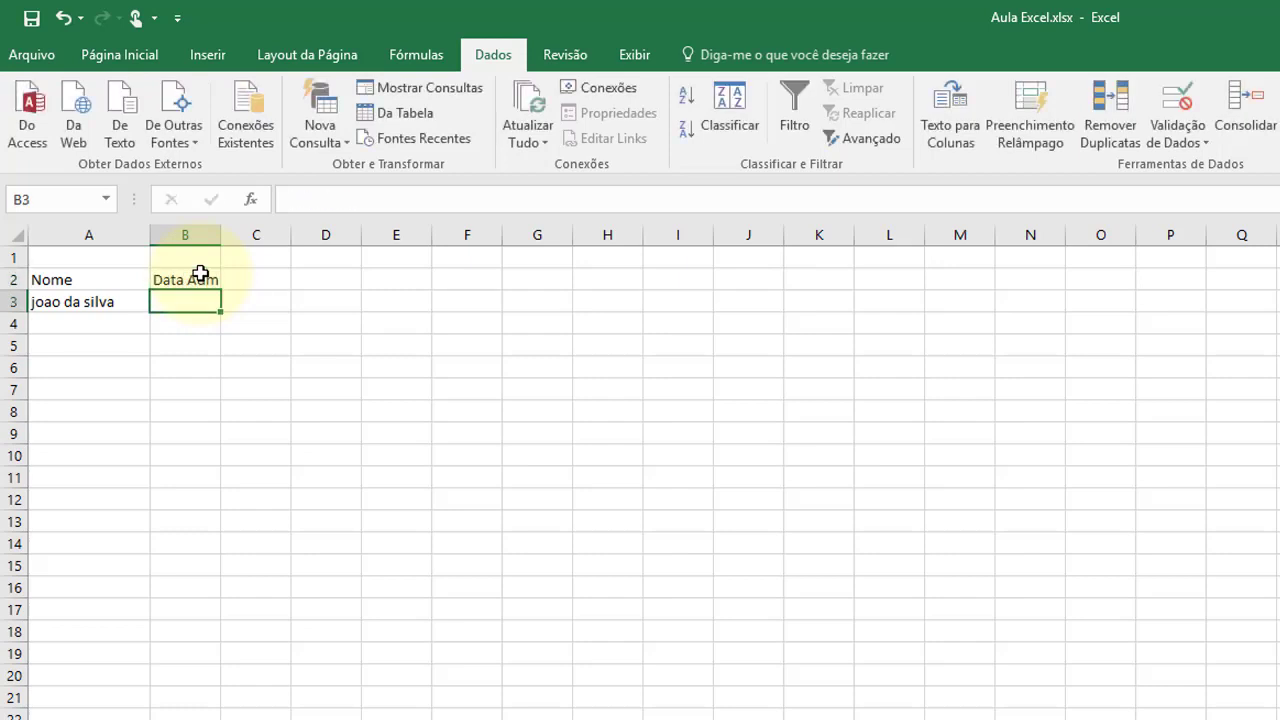
pyautogui.moveTo(180, 297); pyautogui.dragTo(183, 716)
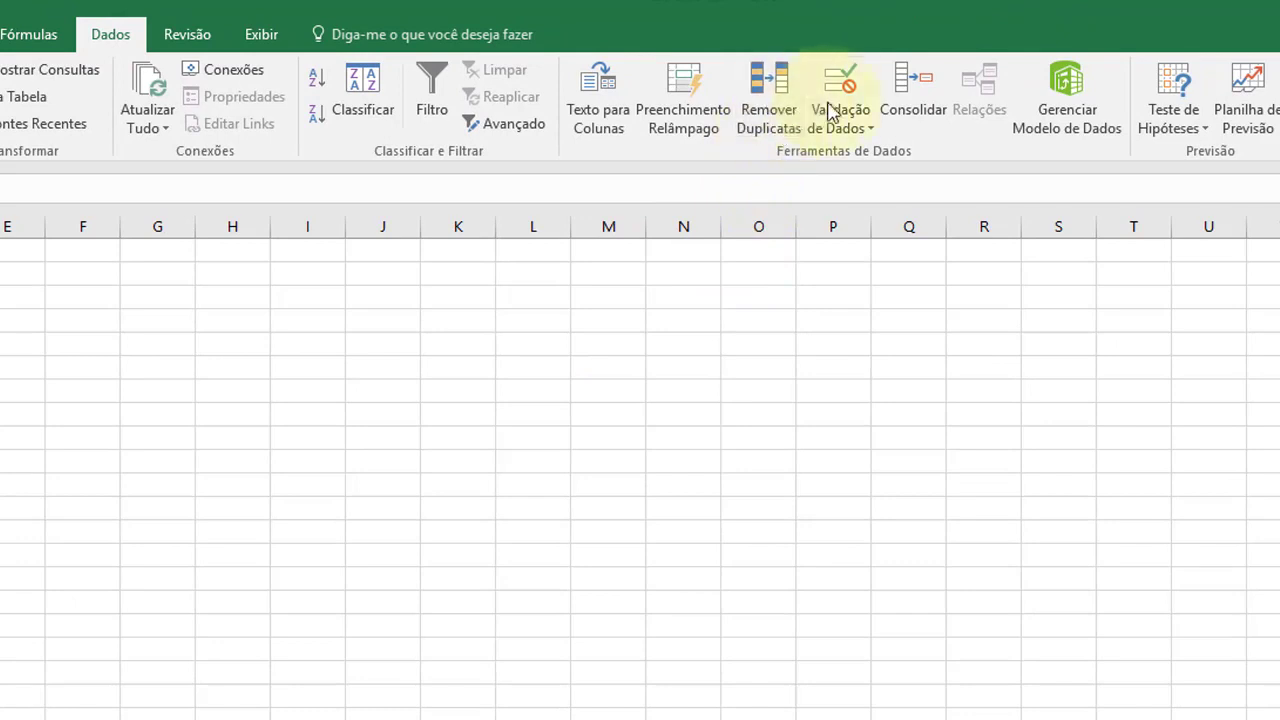
# Step: Open Validação de Dados for the Data Adm cells and set Permitir to Data
pyautogui.click(828, 110)
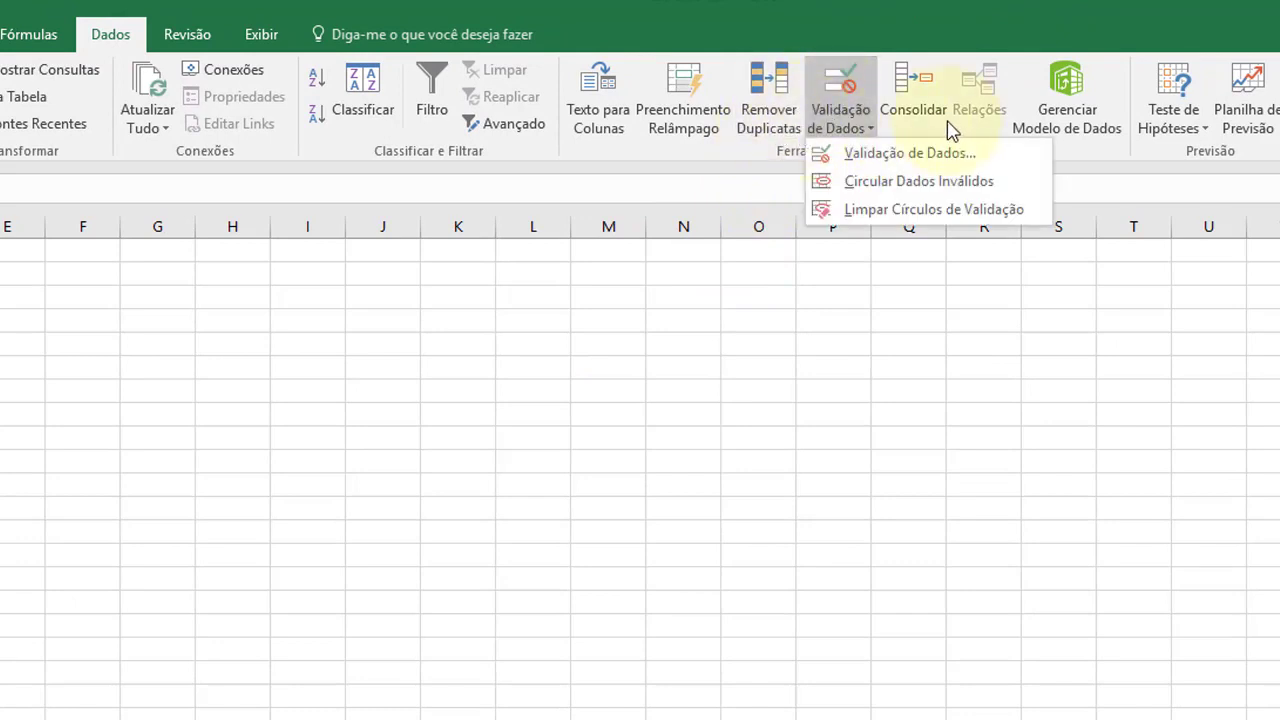
pyautogui.click(960, 155)
pyautogui.click(603, 380)
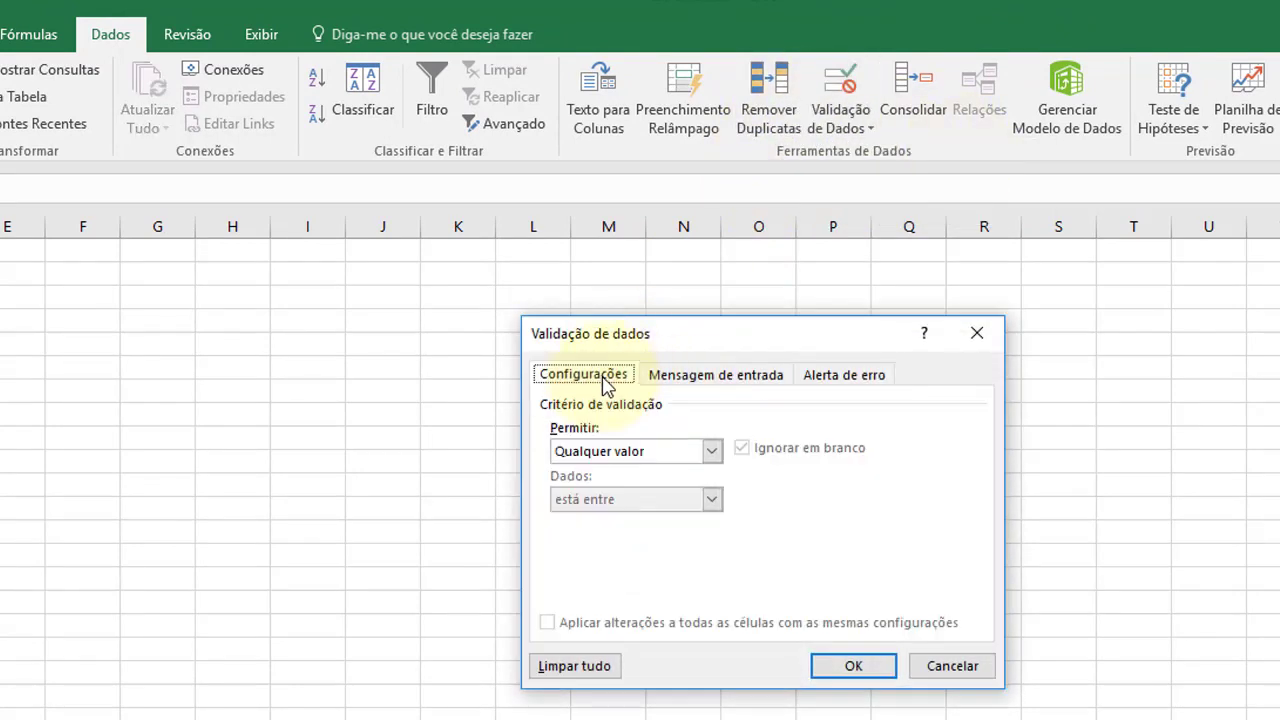
pyautogui.click(692, 451)
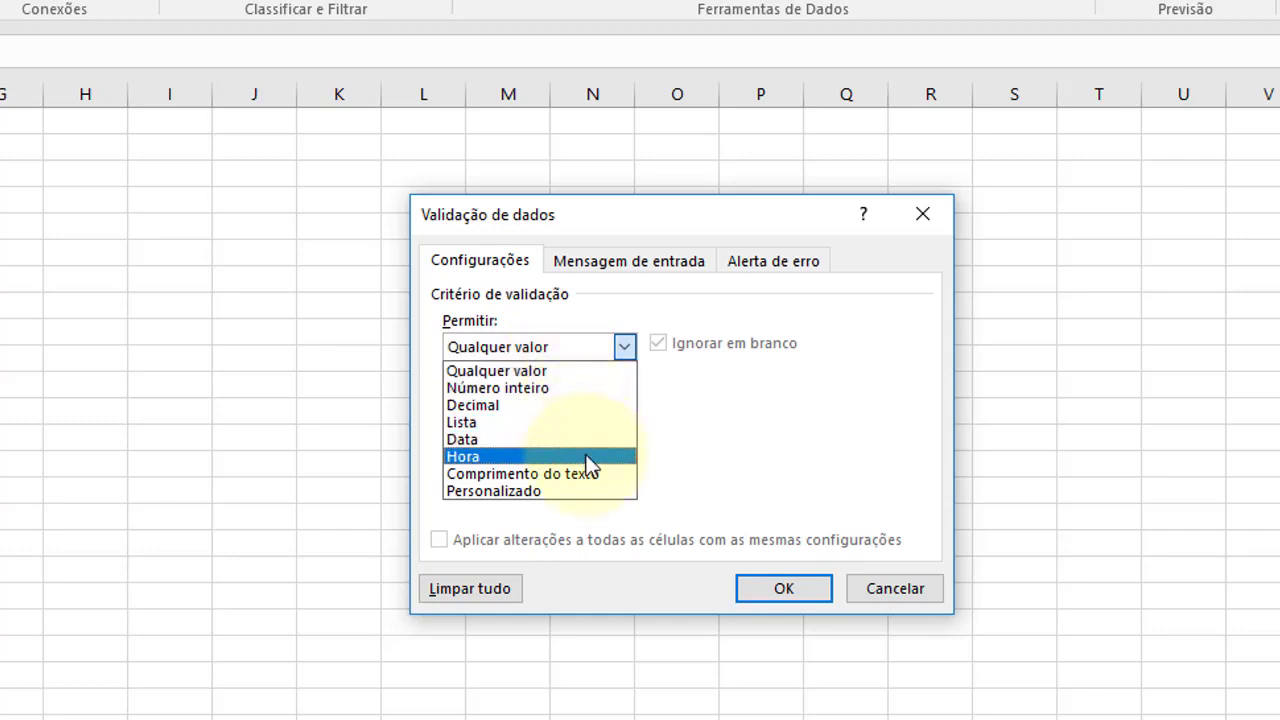
pyautogui.click(590, 491)
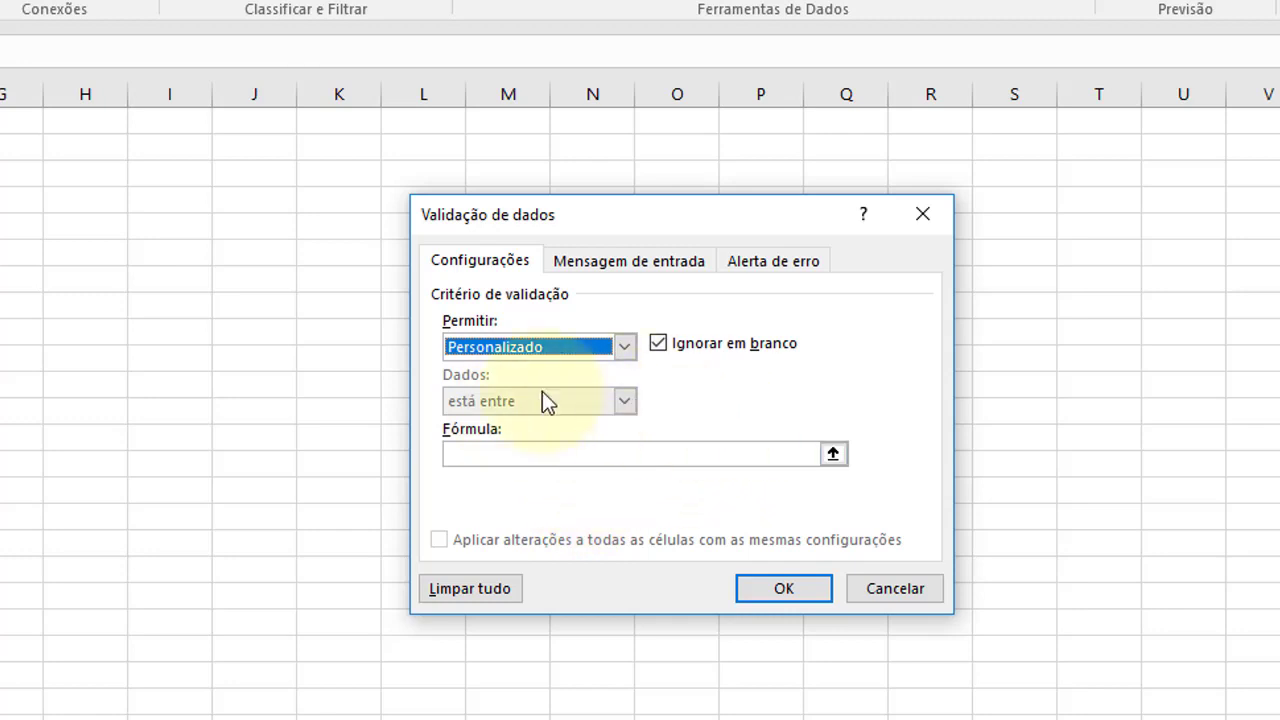
pyautogui.click(623, 346)
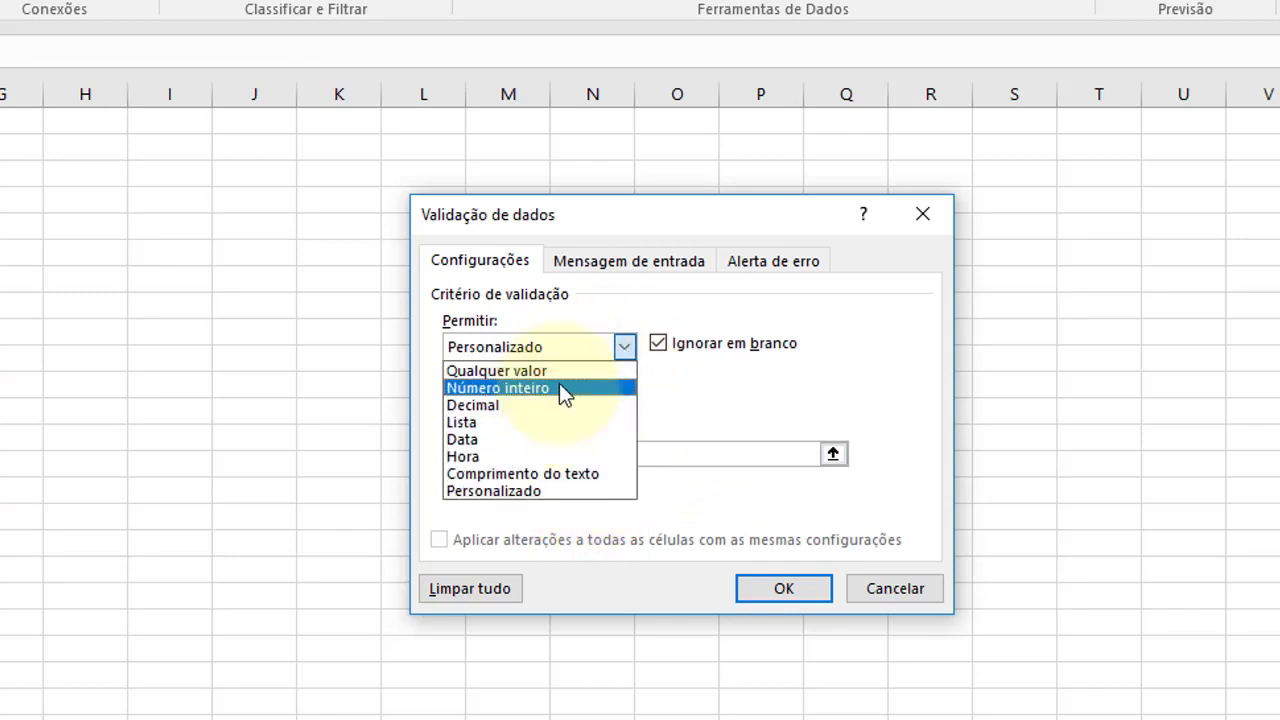
pyautogui.click(573, 436)
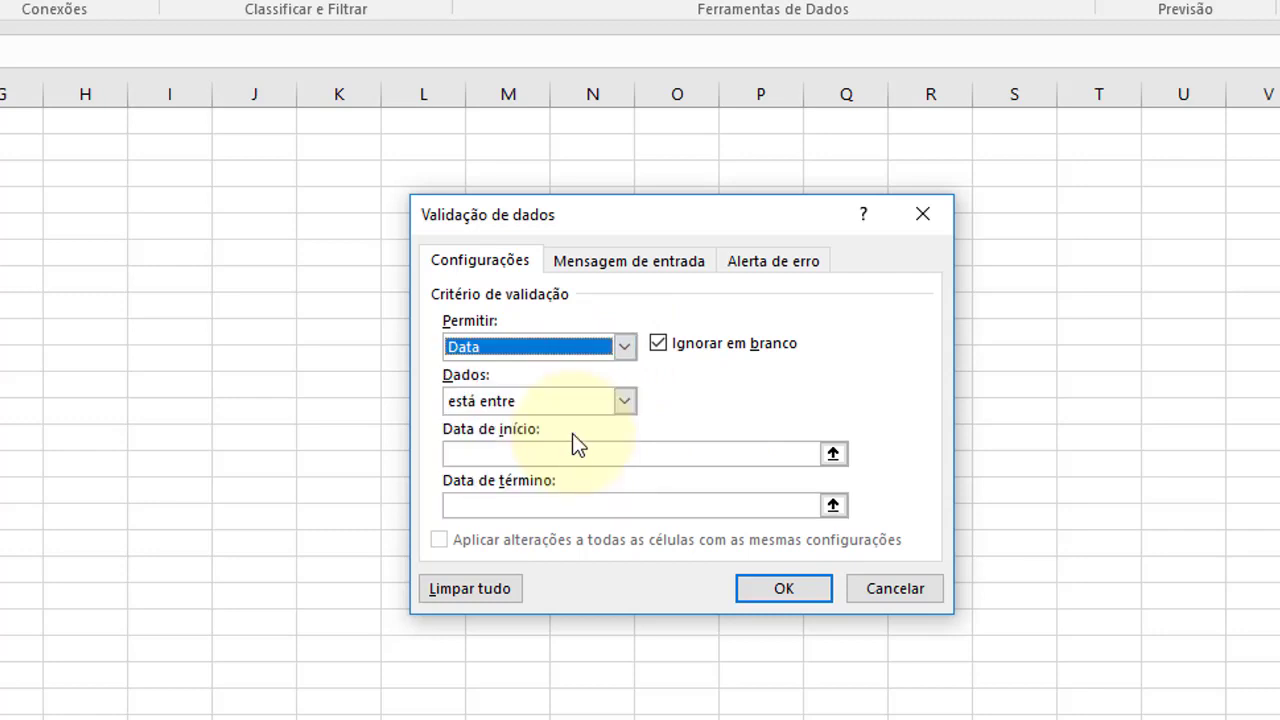
# Step: Limit dates to between 01/01/2017 and 31/12/2017
pyautogui.click(624, 405)
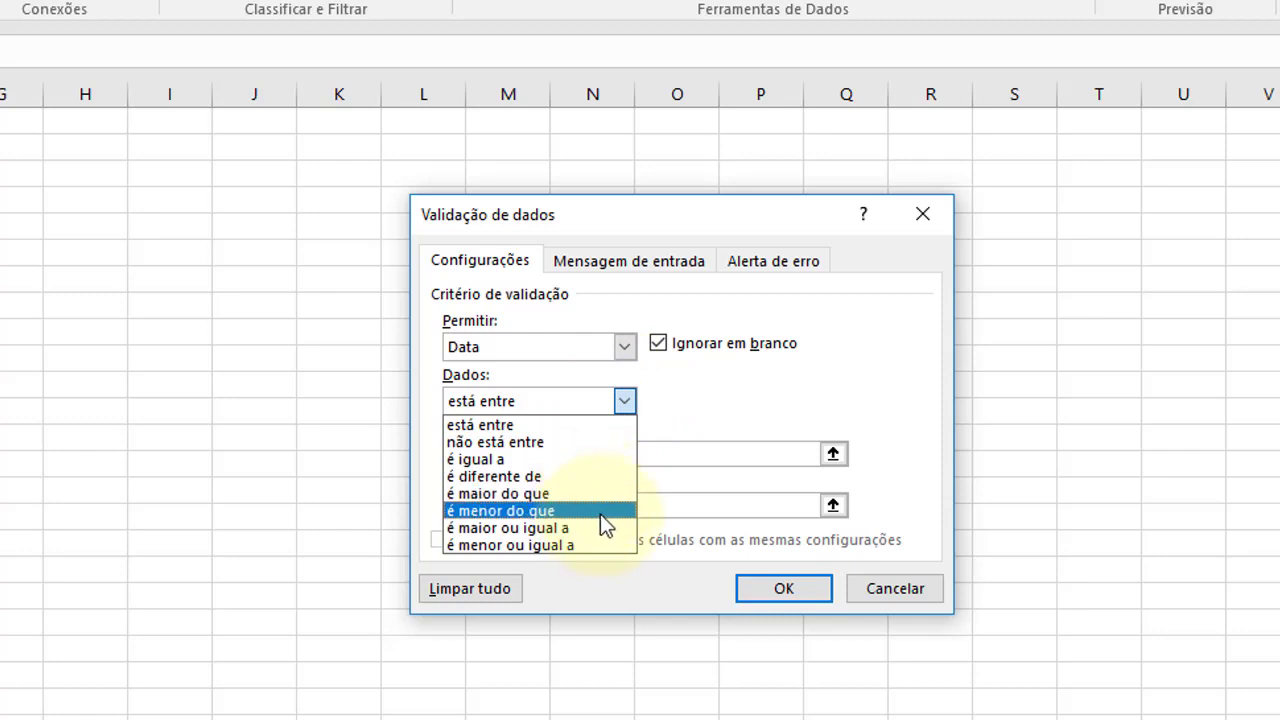
pyautogui.press('Down')
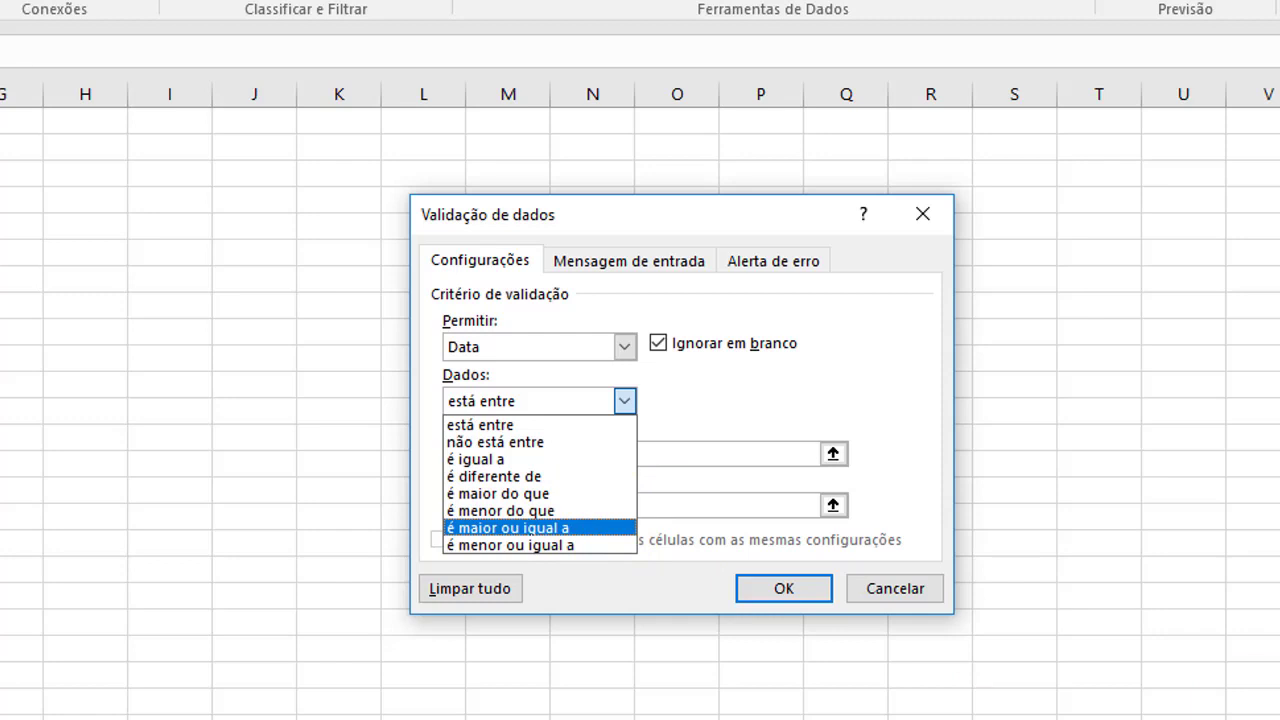
pyautogui.click(560, 425)
pyautogui.click(600, 455)
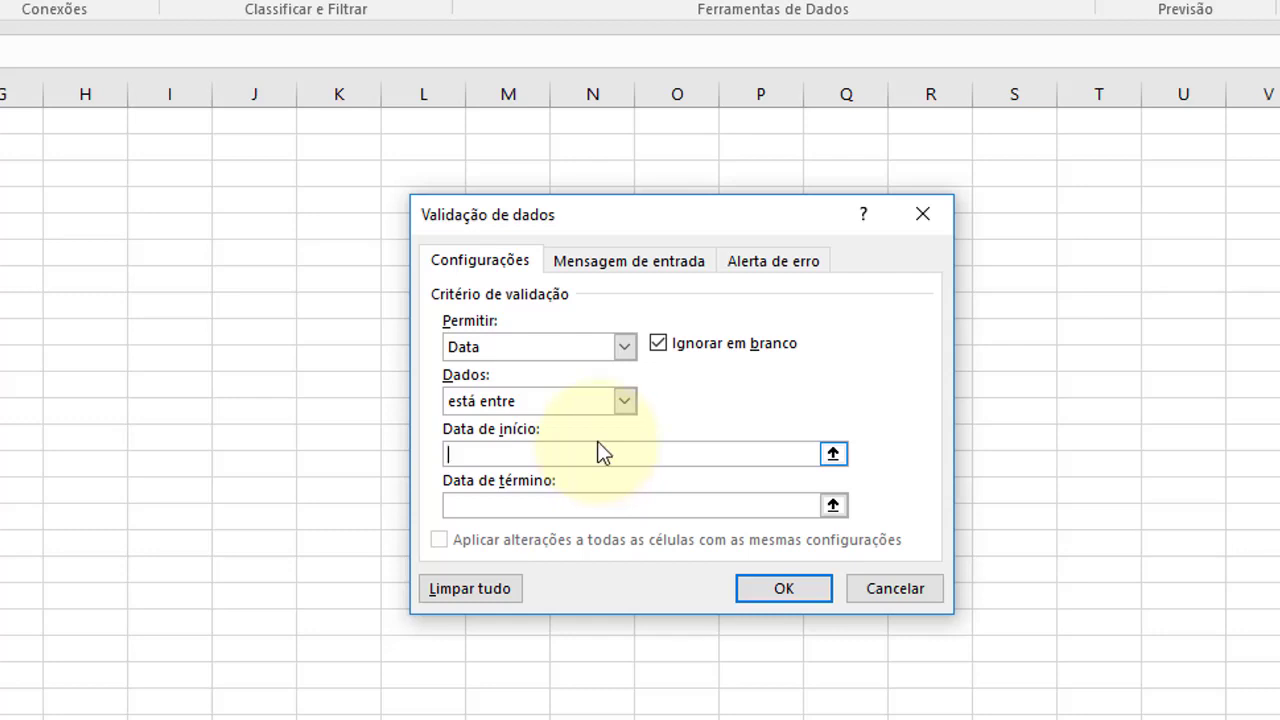
pyautogui.write('01')
pyautogui.write('/01')
pyautogui.write('/2017')
pyautogui.click(636, 506)
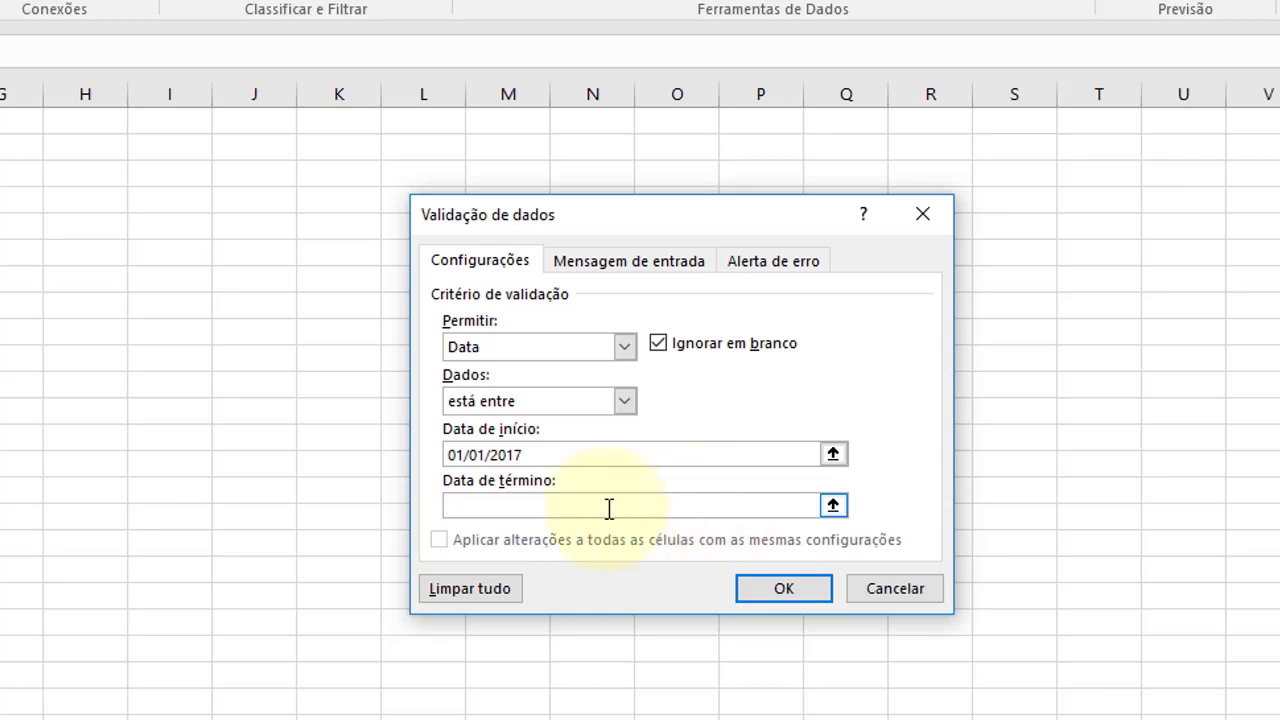
pyautogui.write('31/1')
pyautogui.write('2/2')
pyautogui.write('017')
pyautogui.click(606, 449)
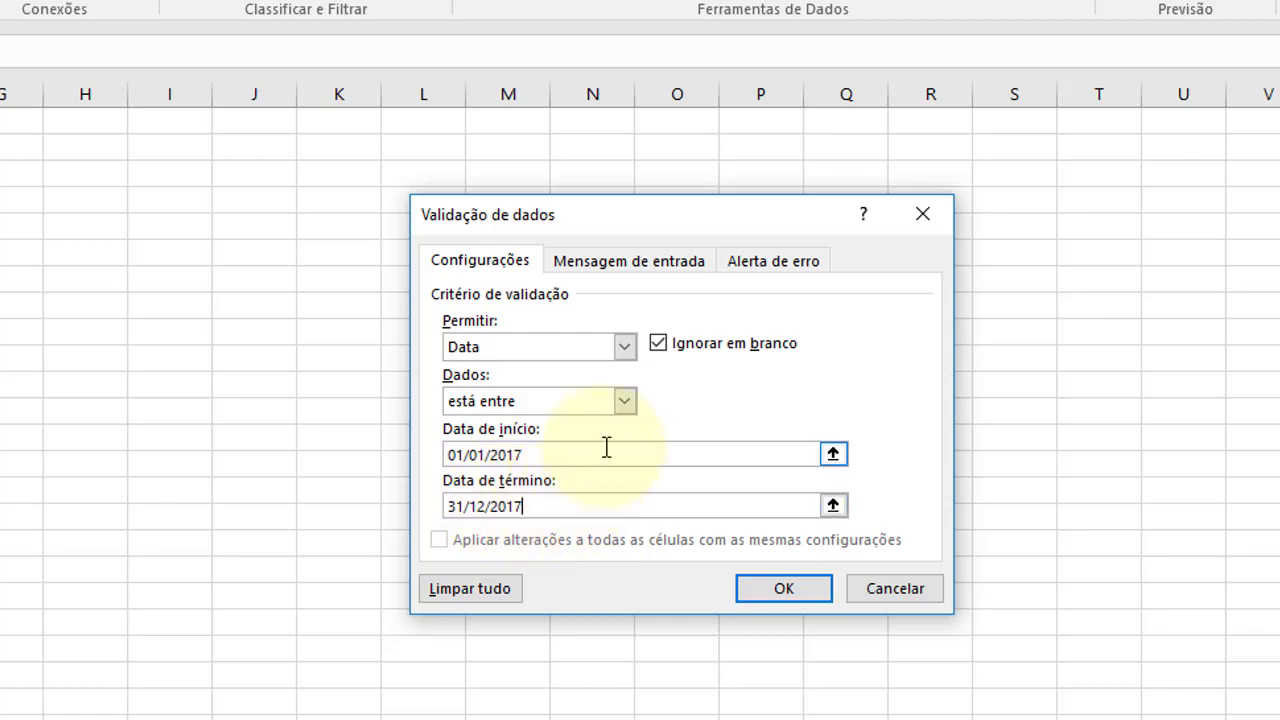
pyautogui.click(603, 260)
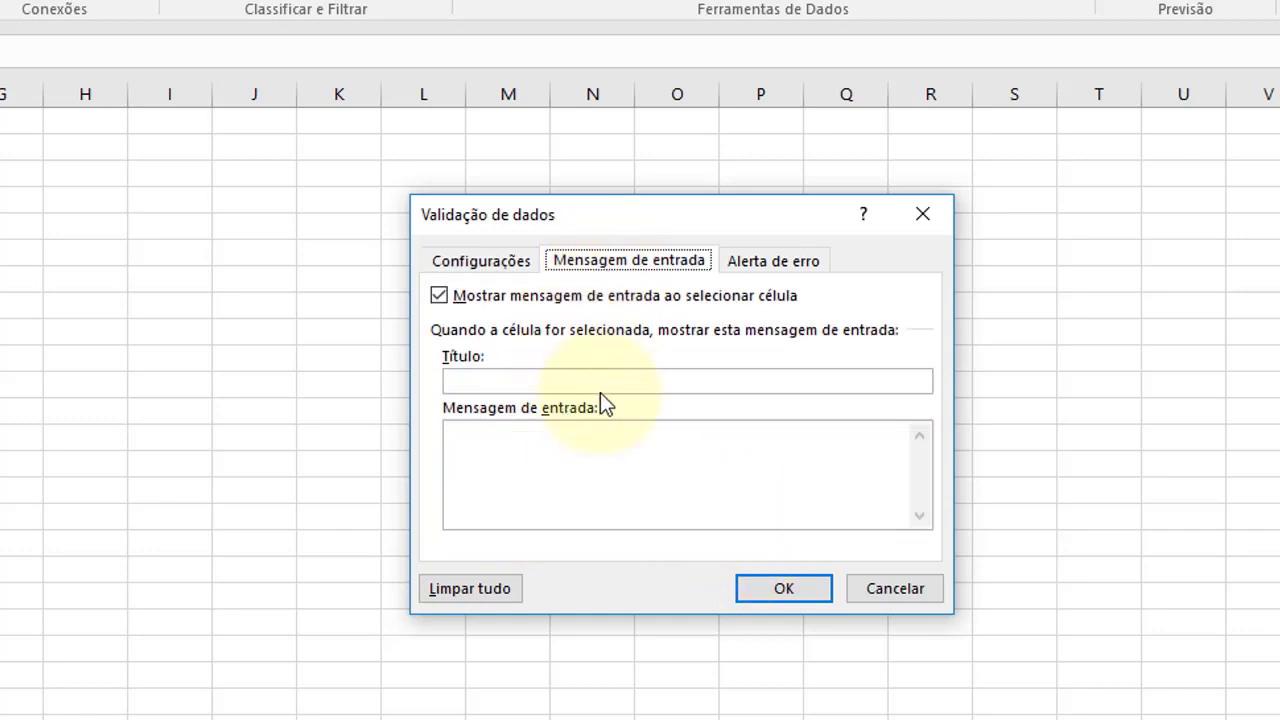
# Step: Title the input message 'Apenas data', and give the Parar error alert title 'Informação incorreta' and message 'Apenas datas entre 01/01/2017 e 31/12/2017'
pyautogui.click(608, 379)
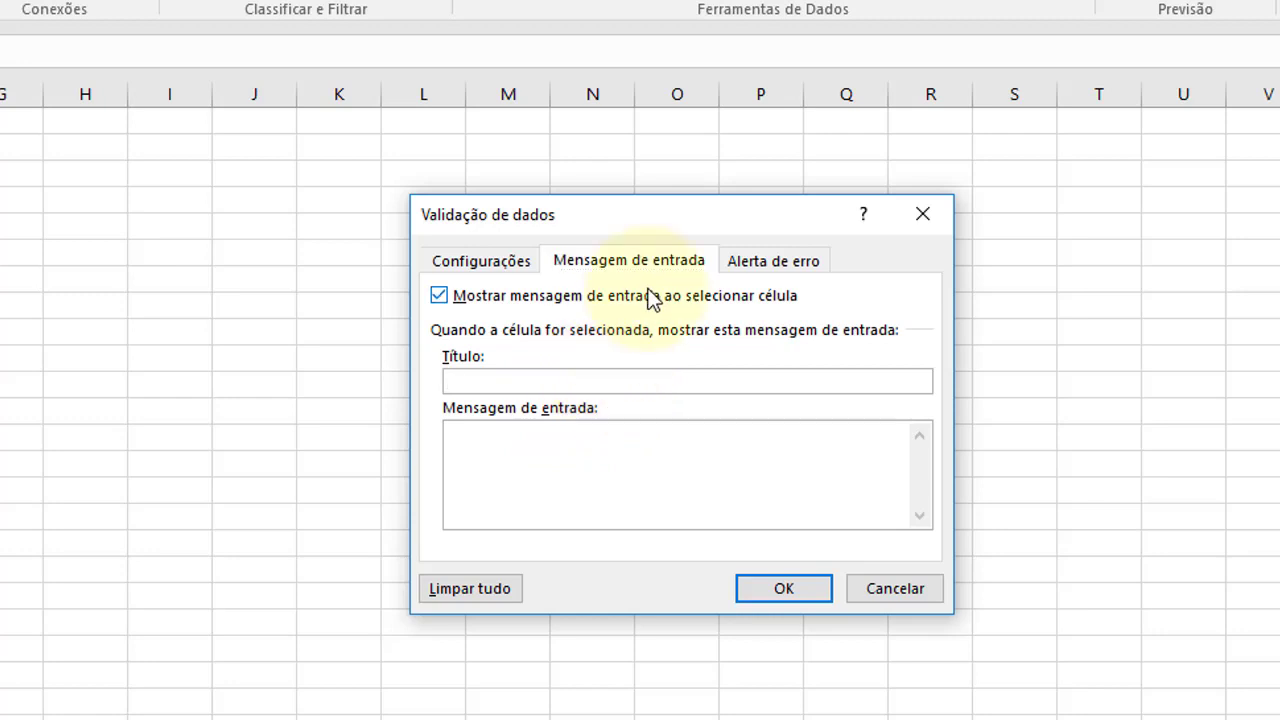
pyautogui.write('Apenas data')
pyautogui.click(785, 261)
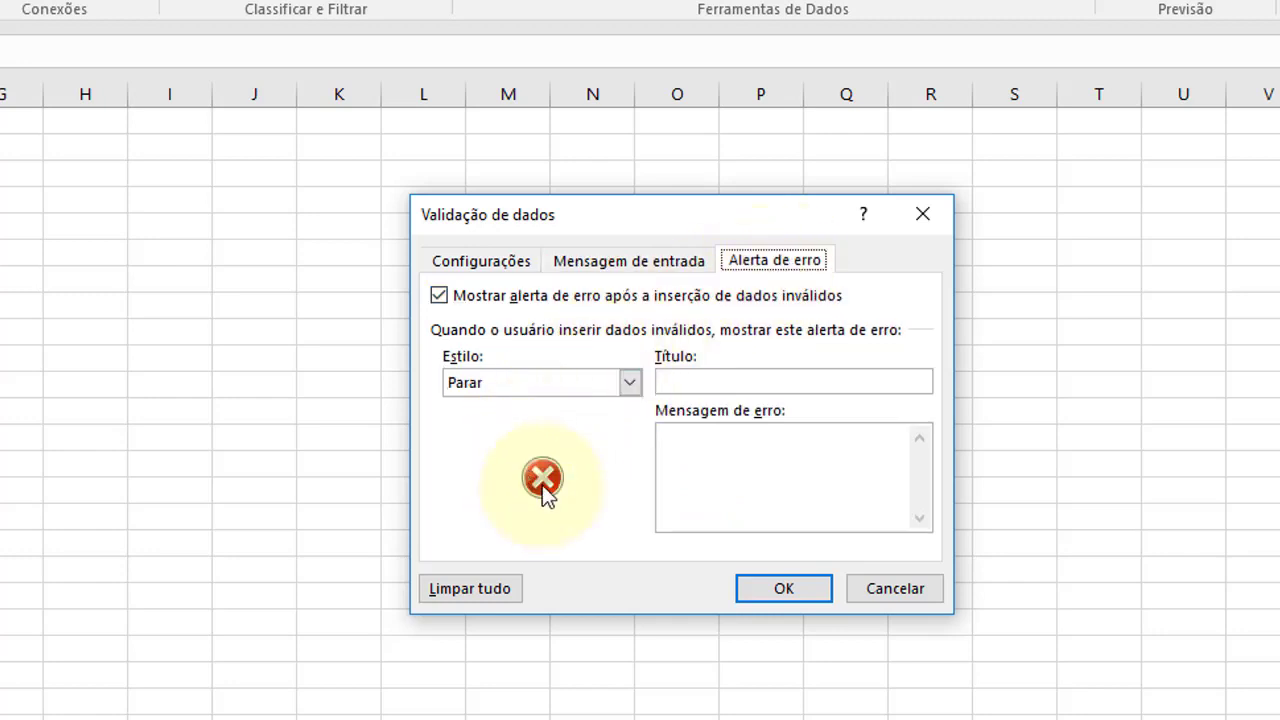
pyautogui.click(760, 378)
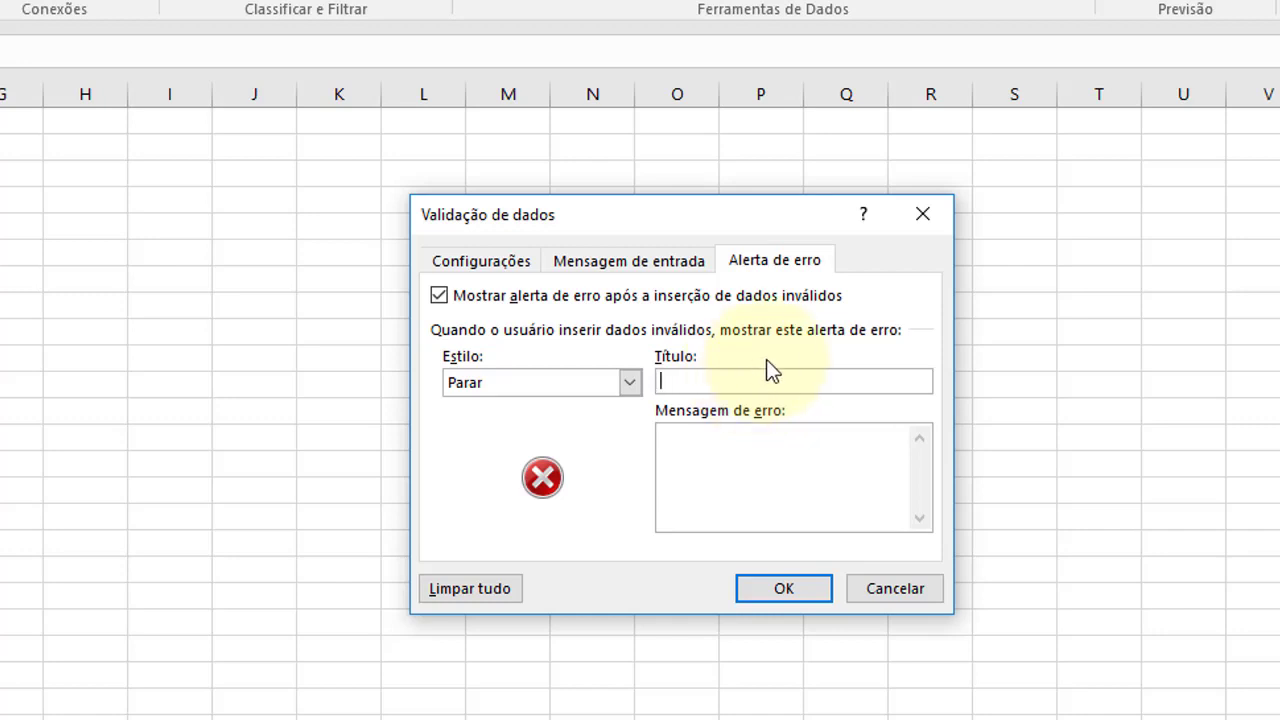
pyautogui.write('Infra')
pyautogui.press('BackSpace')
pyautogui.press('BackSpace')
pyautogui.write('ormac')
pyautogui.write('ção ')
pyautogui.write('indo')
pyautogui.write('a')
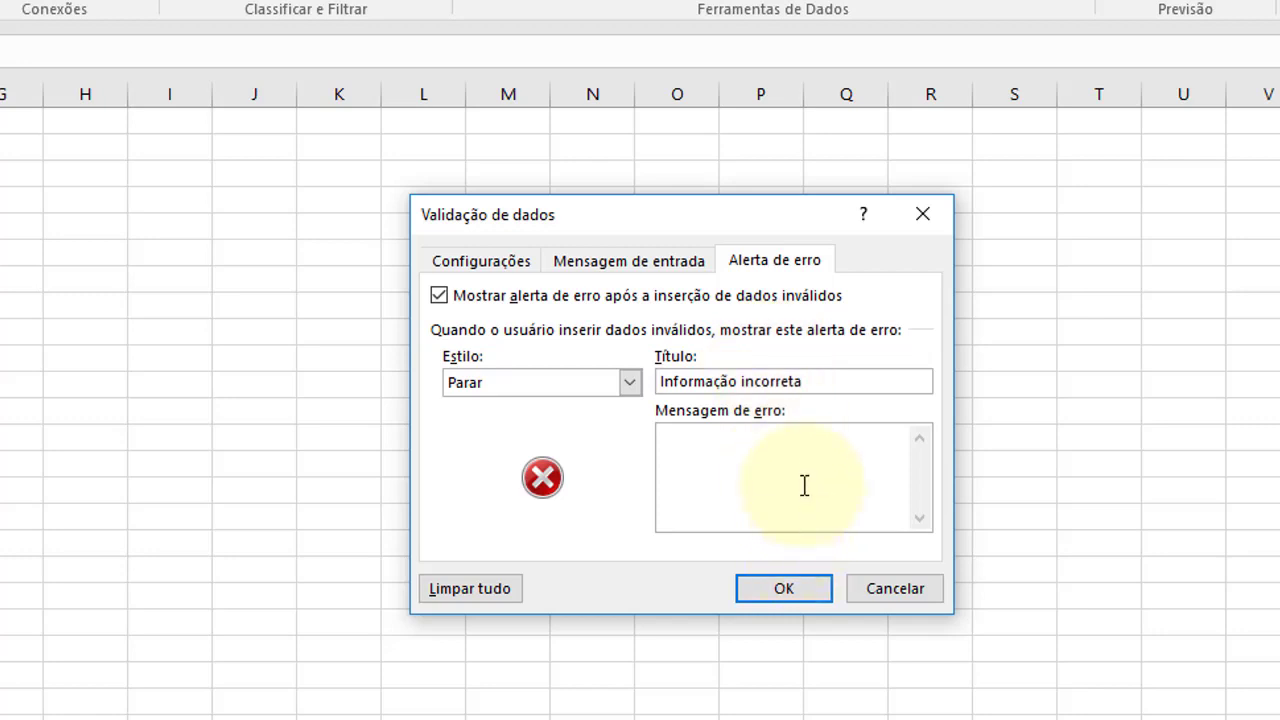
pyautogui.write('Apena')
pyautogui.write('s dats')
pyautogui.press('BackSpace')
pyautogui.write('as')
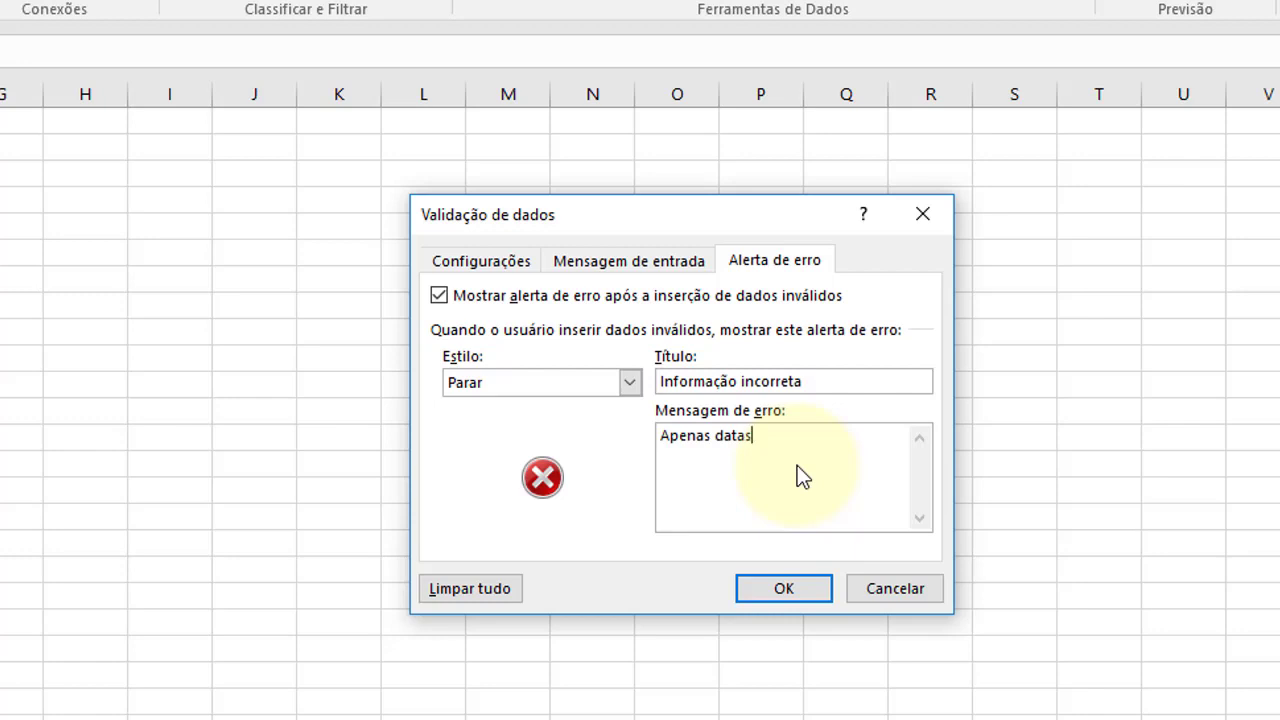
pyautogui.write(' entre 0')
pyautogui.write('1/01/2017 ')
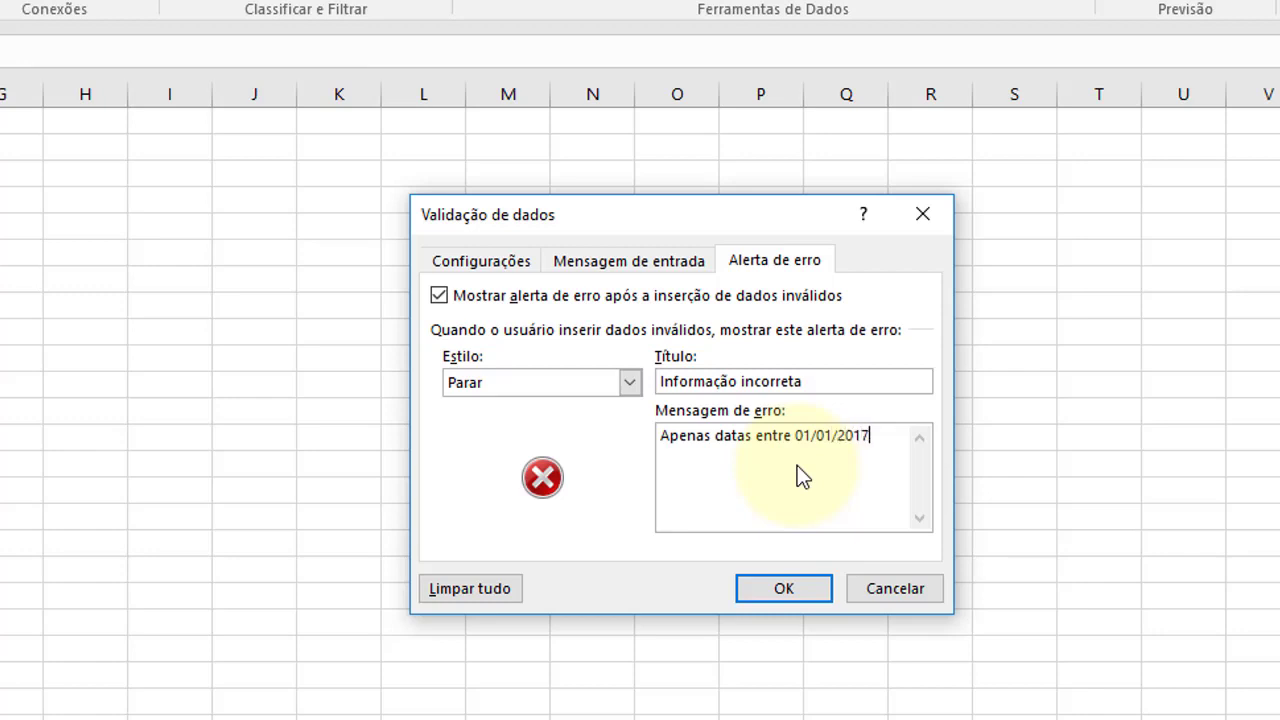
pyautogui.write('e')
pyautogui.write(' 31/12/')
pyautogui.write('2017')
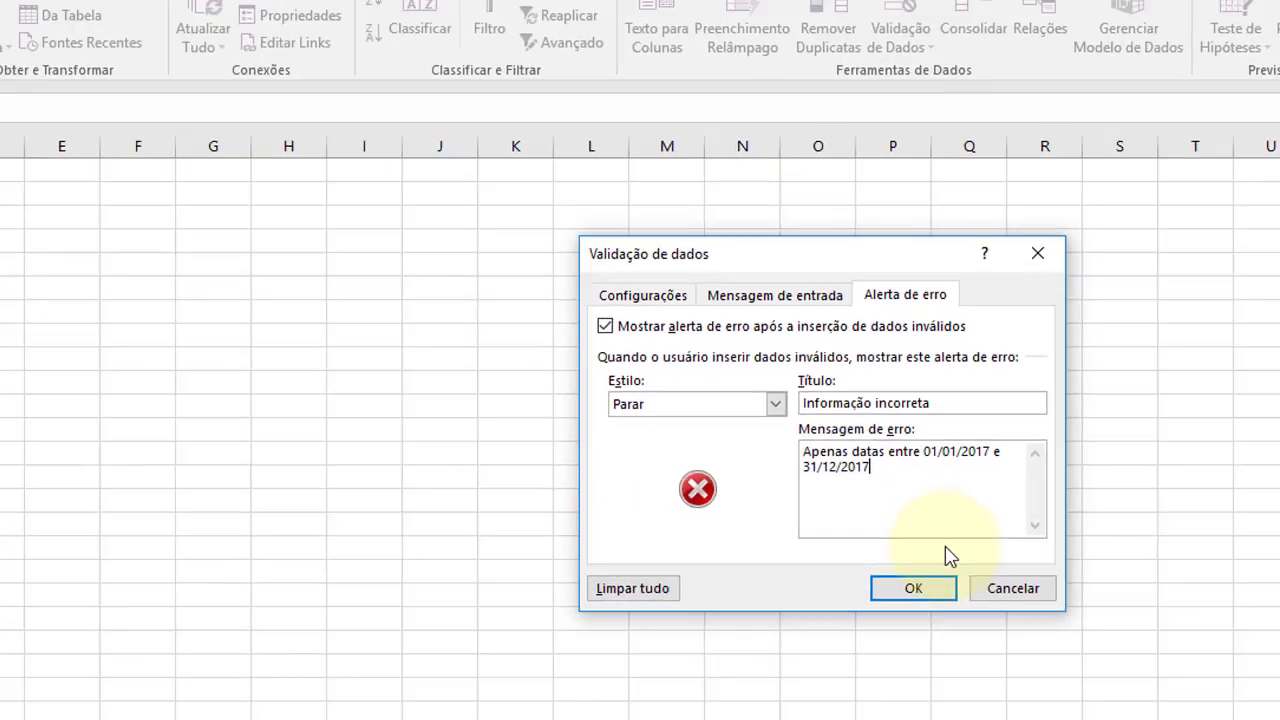
# Step: Confirm the date validation and select the Data Adm cells from B3 downward
pyautogui.click(910, 588)
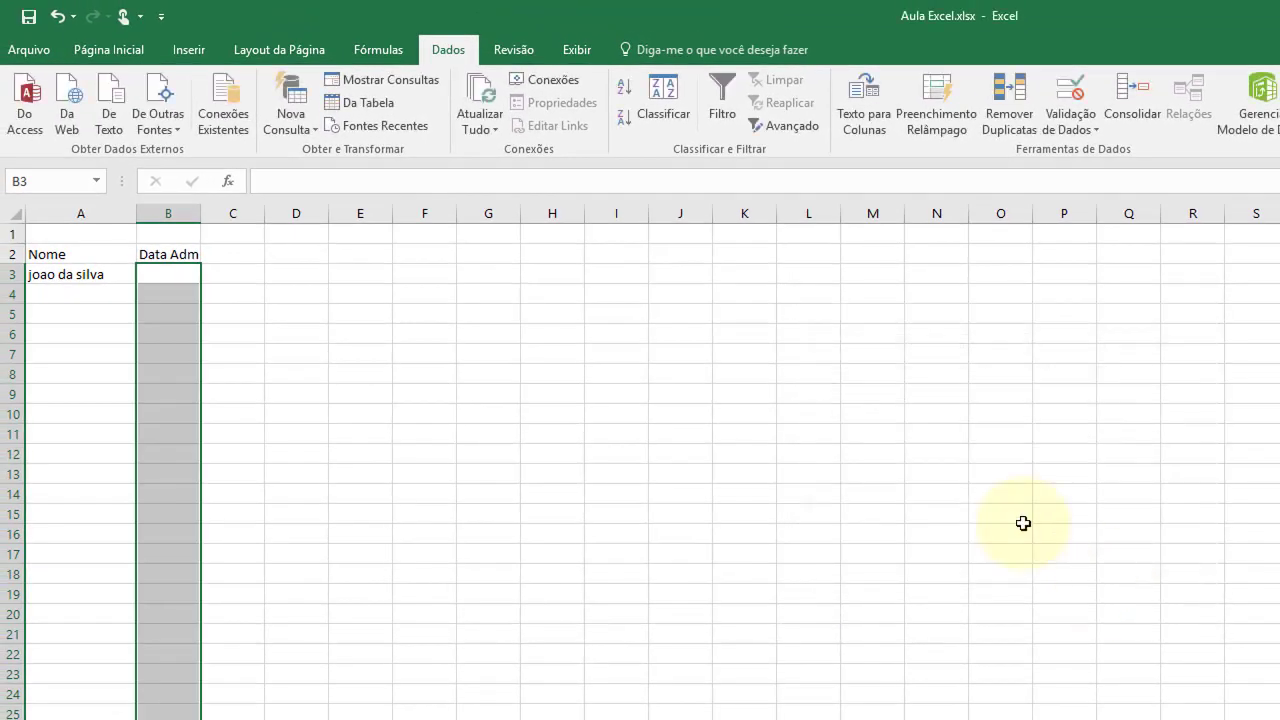
pyautogui.click(176, 273)
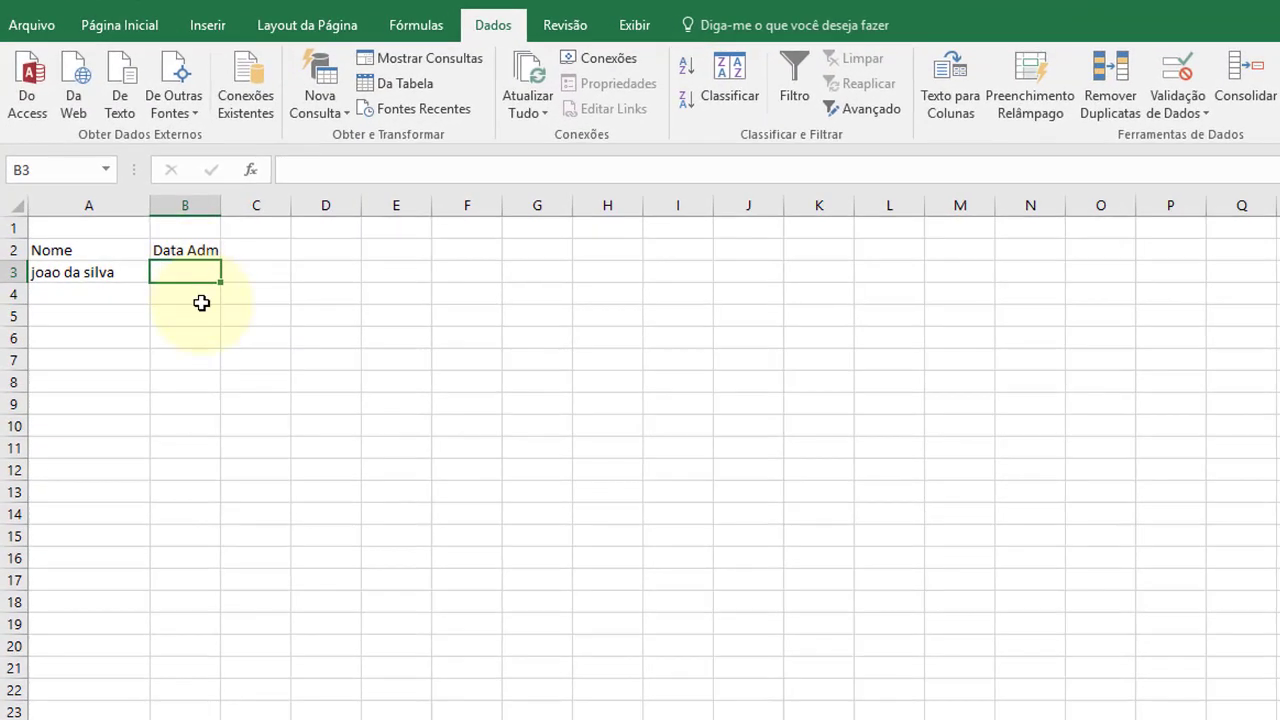
pyautogui.click(201, 300)
pyautogui.click(194, 272)
pyautogui.click(197, 289)
pyautogui.click(197, 266)
pyautogui.click(194, 289)
pyautogui.moveTo(191, 266); pyautogui.dragTo(185, 705)
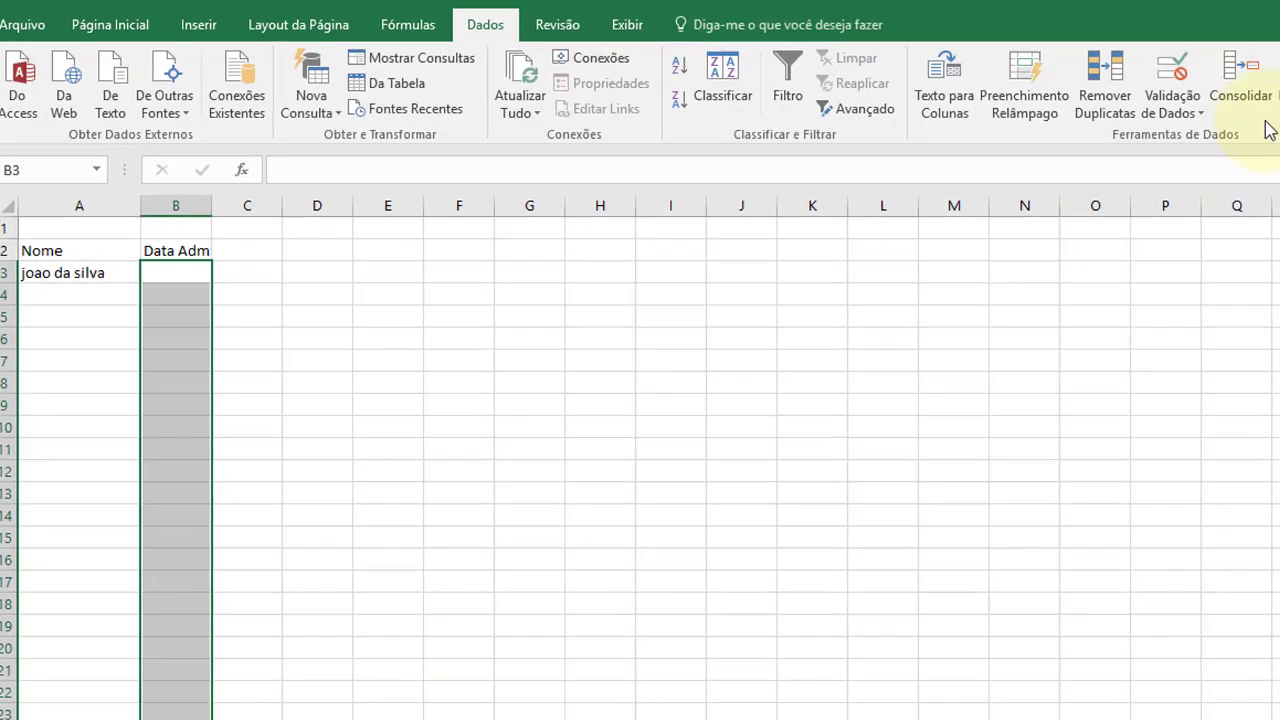
# Step: Add the input message text 'Apenas datas' to the selected Data Adm cells' validation
pyautogui.click(1172, 108)
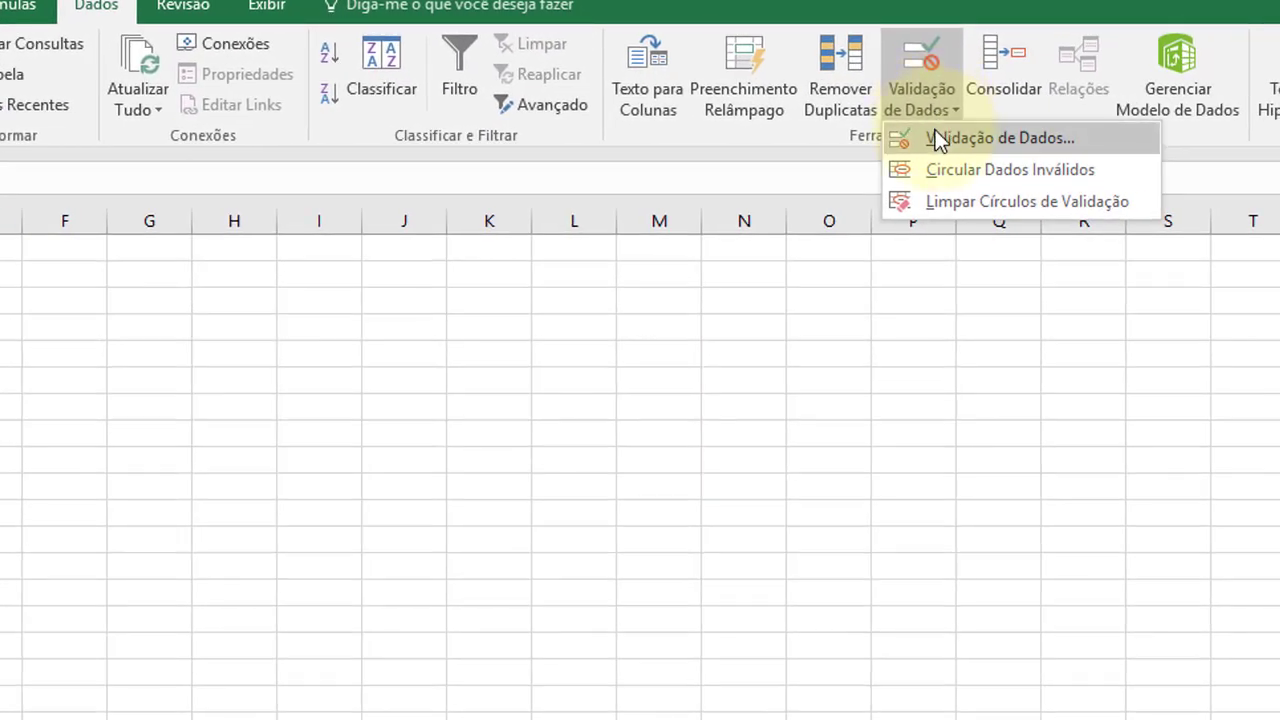
pyautogui.click(935, 137)
pyautogui.click(766, 380)
pyautogui.write('Apenas data')
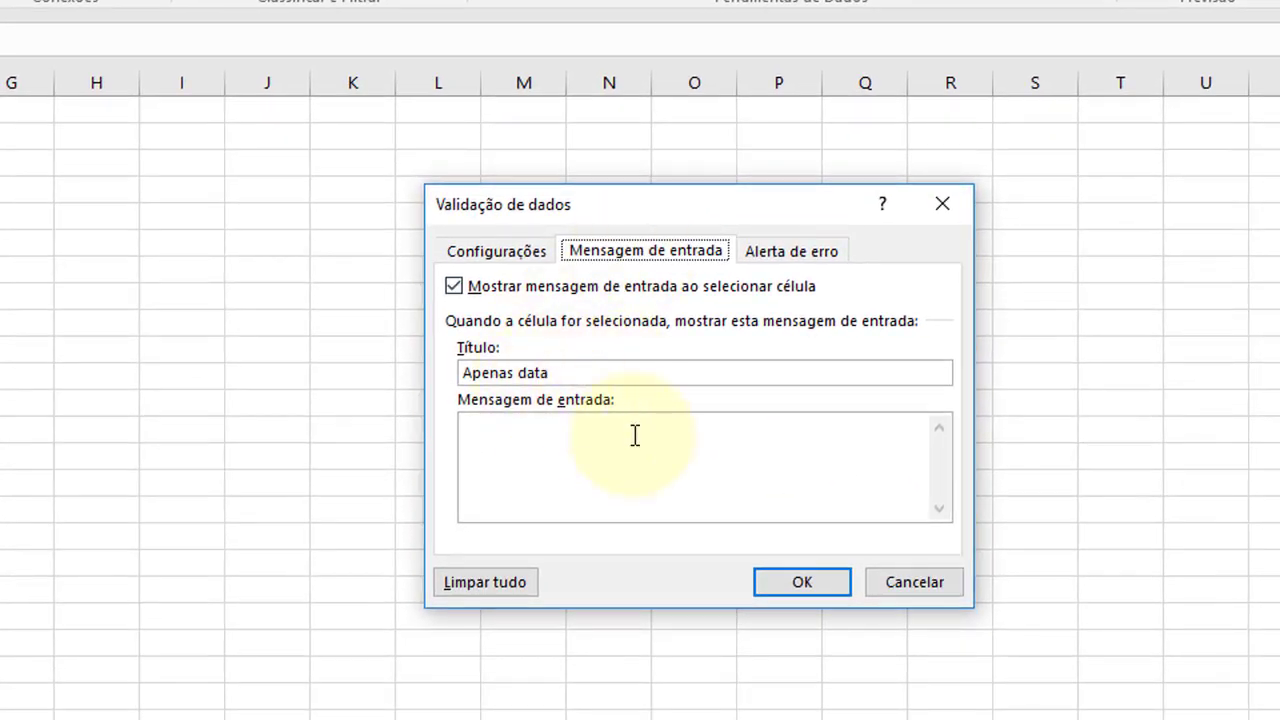
pyautogui.click(634, 436)
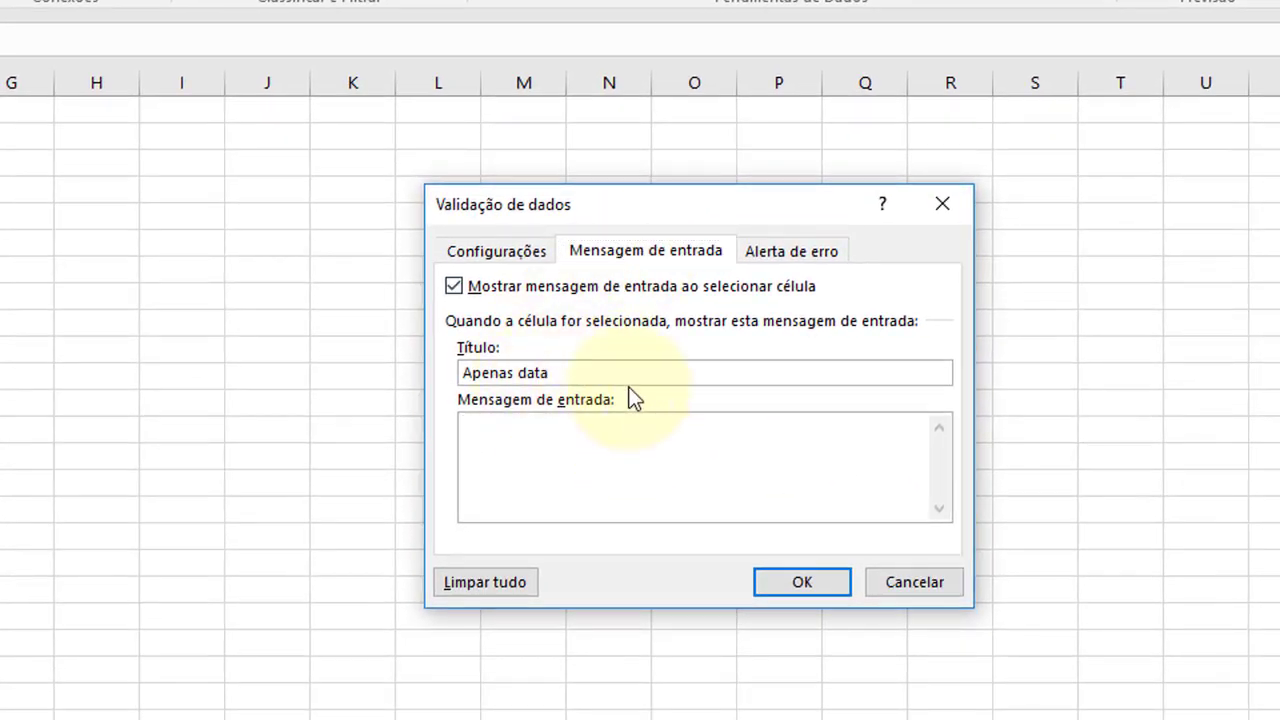
pyautogui.write('Apenas')
pyautogui.write(' datas')
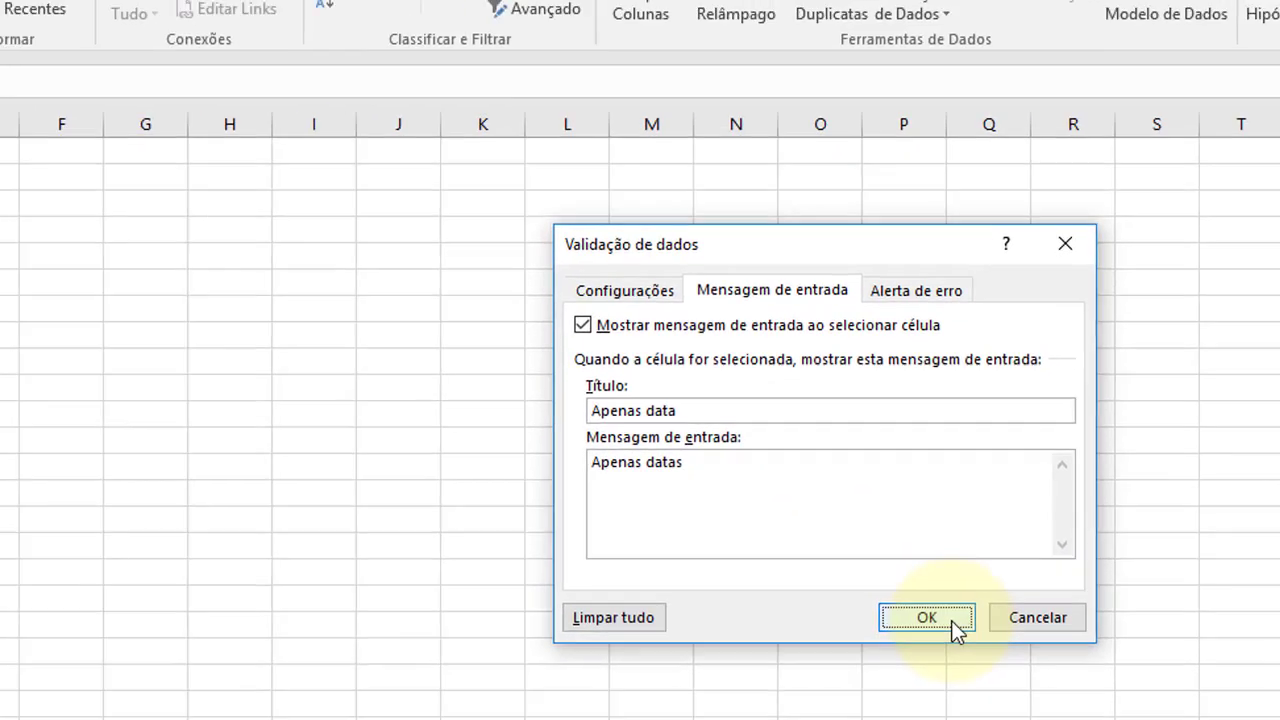
pyautogui.click(834, 580)
pyautogui.click(450, 495)
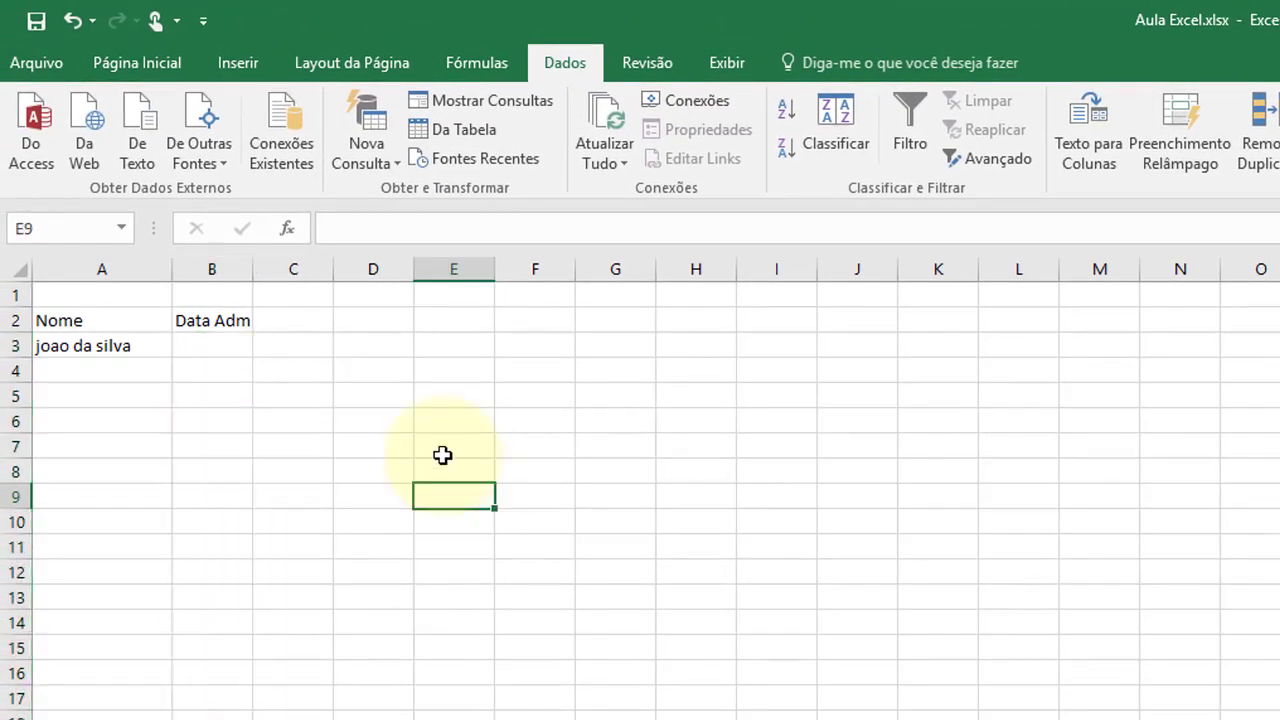
# Step: Test B3 with text 'kyiuyiu' and number 987987, cancelling each rejection
pyautogui.click(222, 350)
pyautogui.click(194, 374)
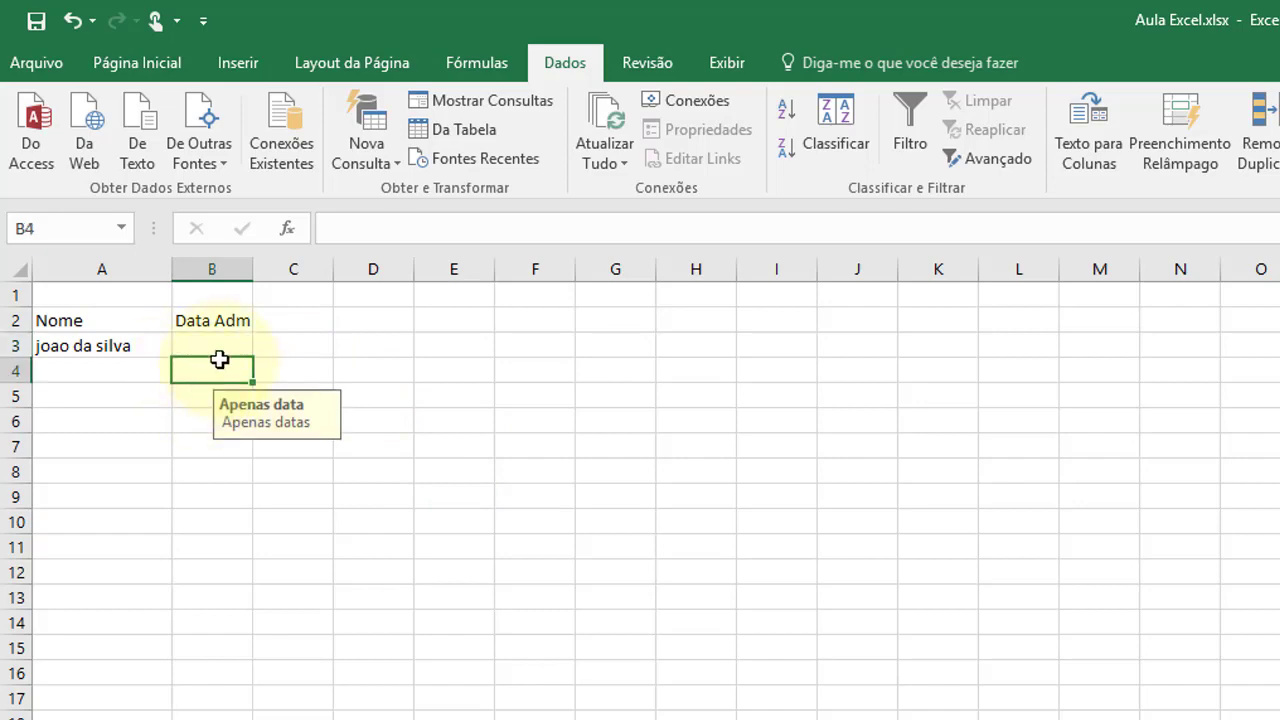
pyautogui.click(228, 340)
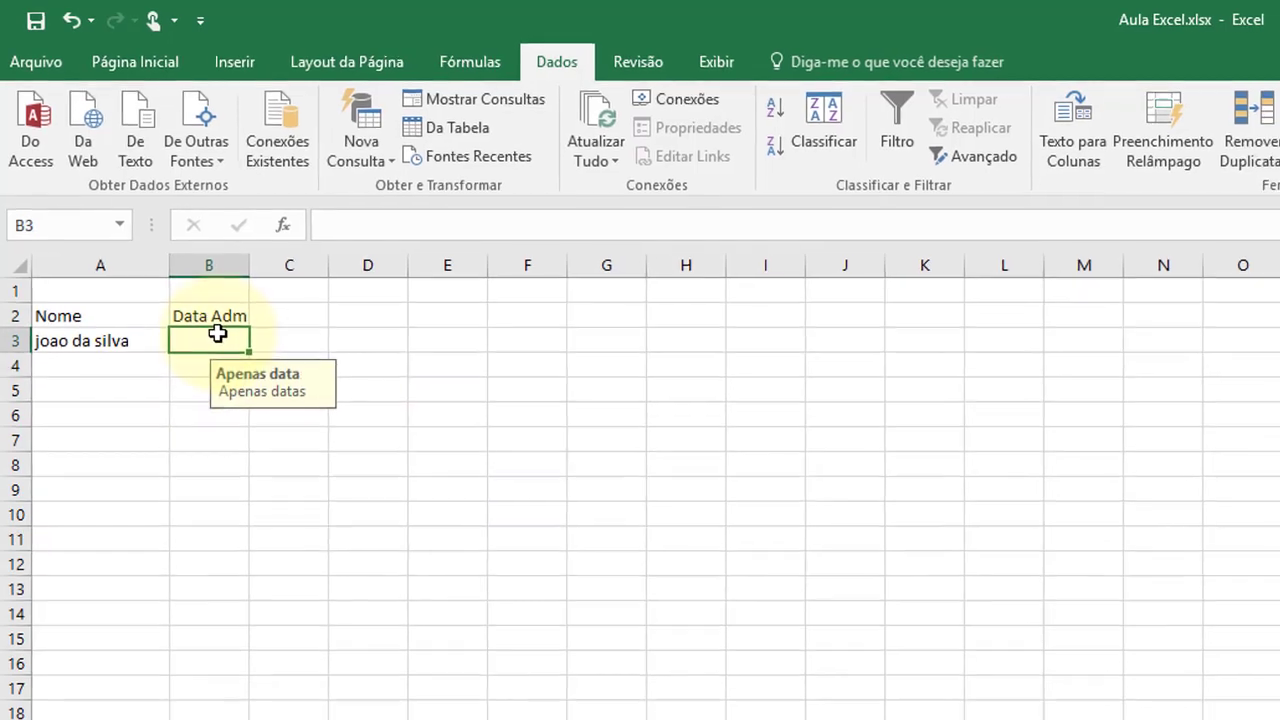
pyautogui.write('ky')
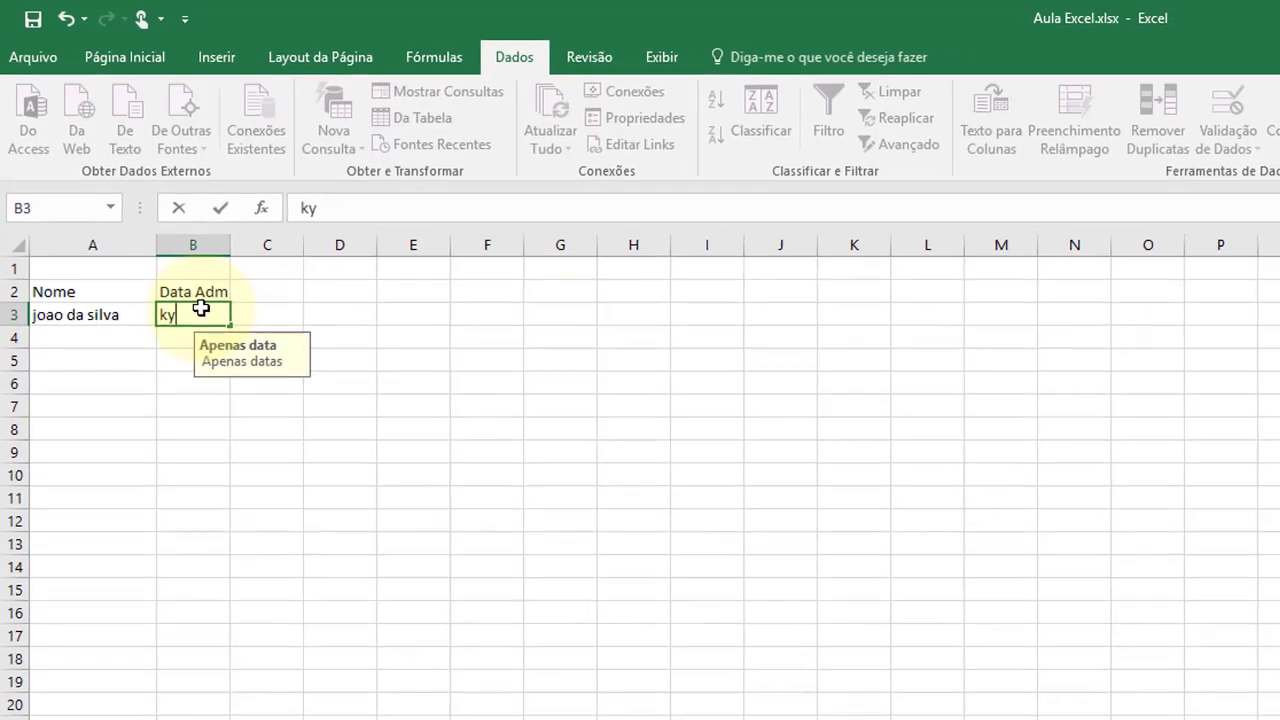
pyautogui.write('iuyiu')
pyautogui.press('Return')
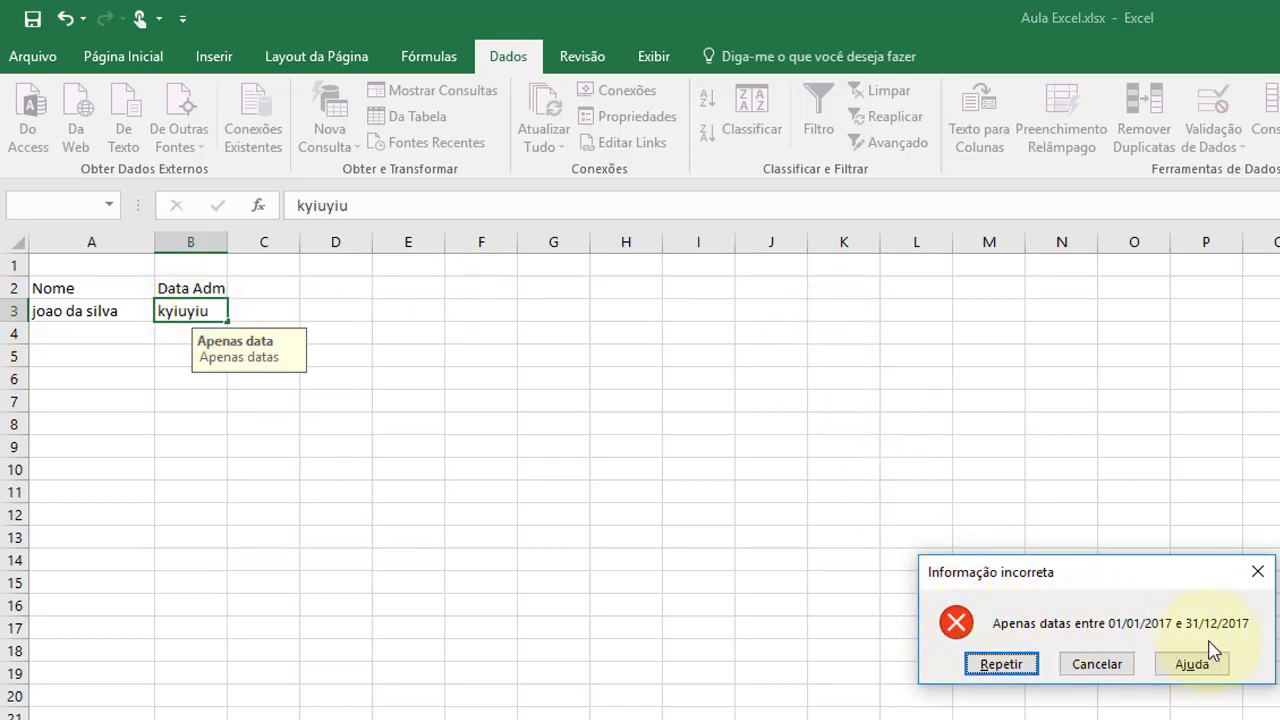
pyautogui.click(1097, 664)
pyautogui.write('987987')
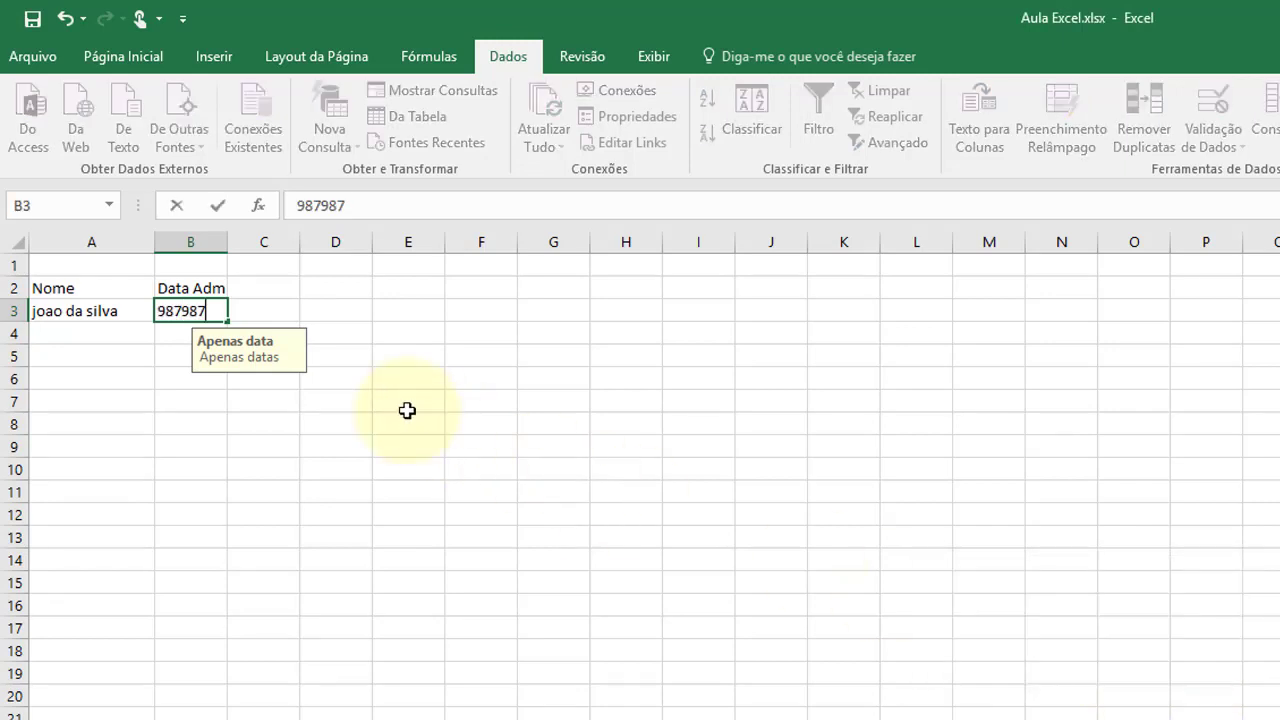
pyautogui.press('Return')
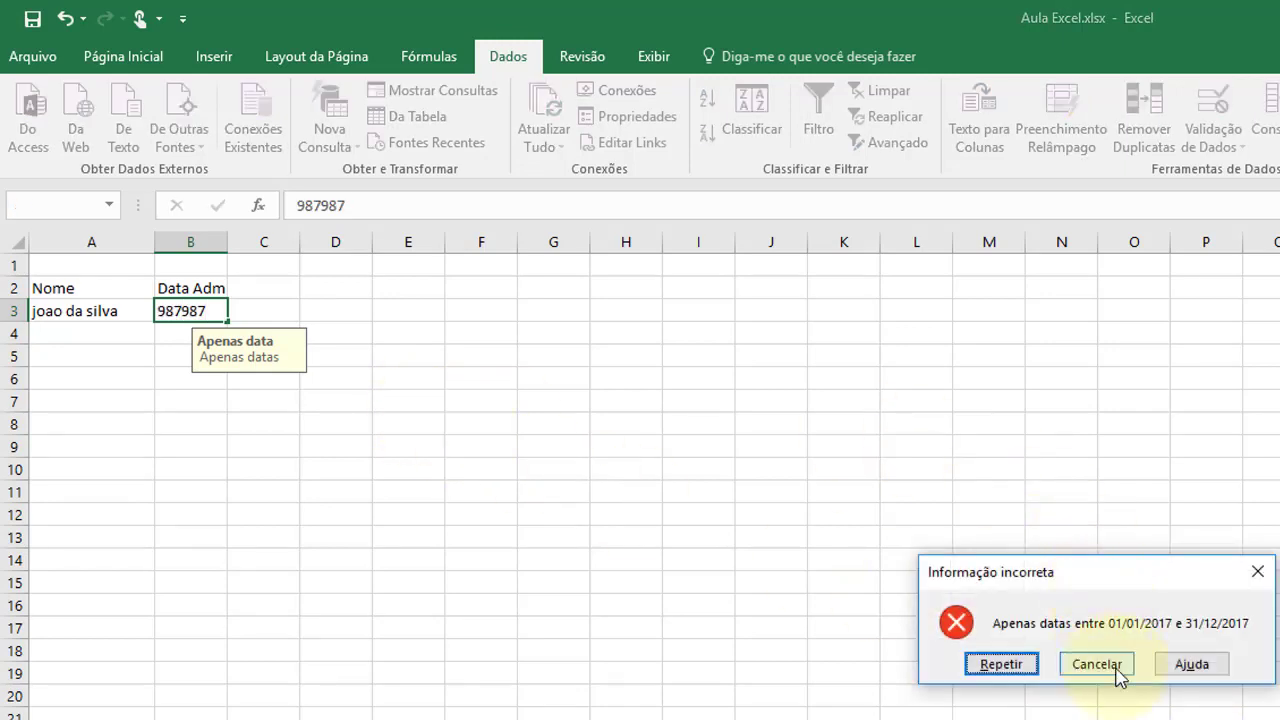
pyautogui.click(1097, 664)
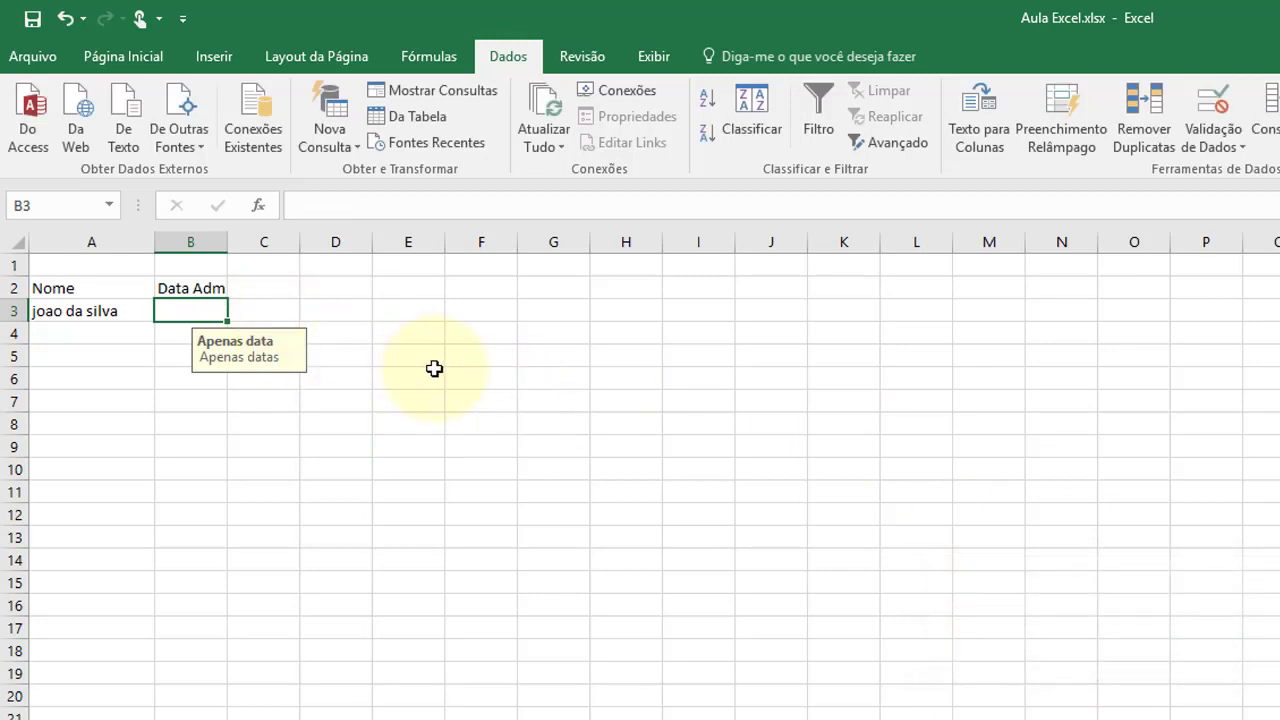
# Step: Cancel the rejected date 20/10/2016, then enter 01/08/2017 in B3
pyautogui.write('20')
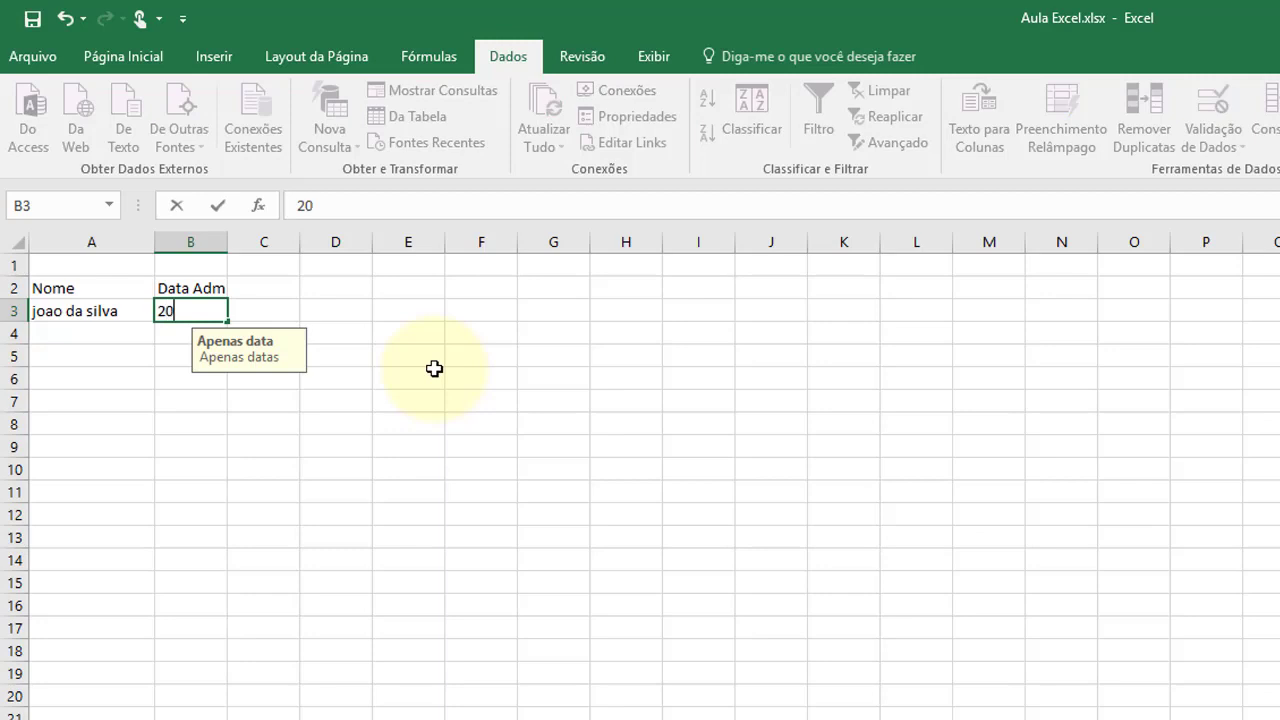
pyautogui.write('/10/2')
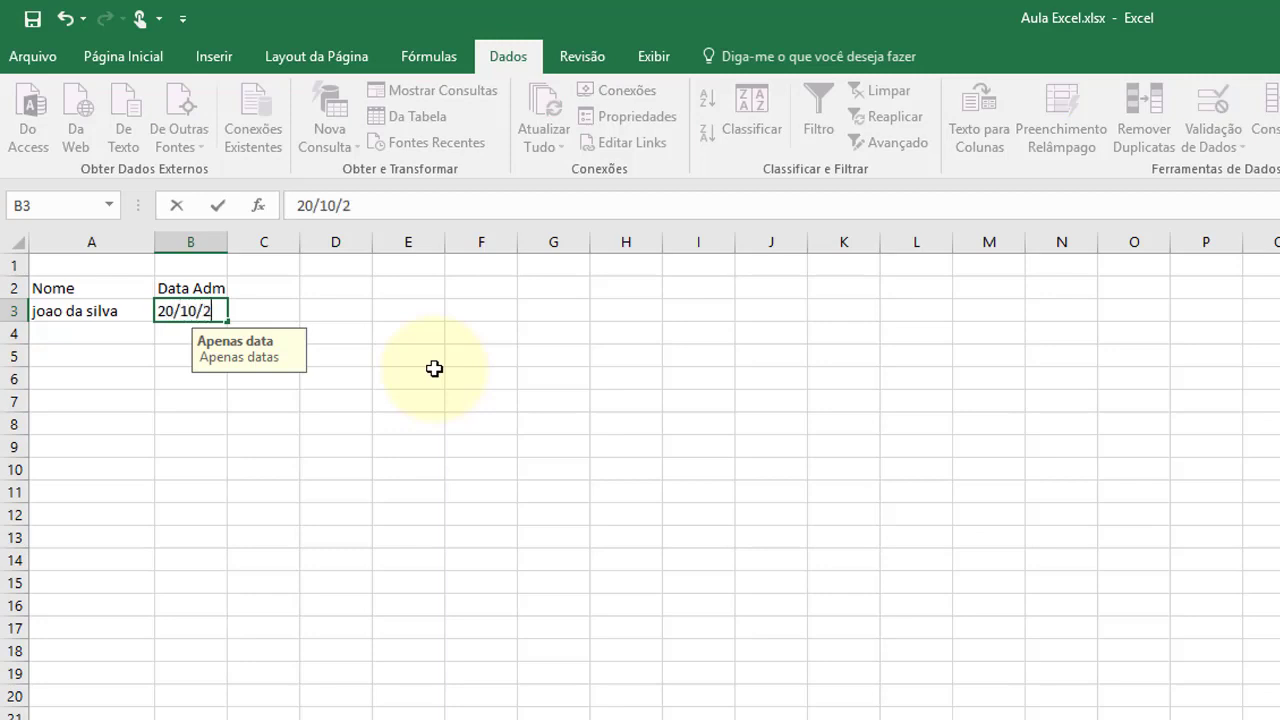
pyautogui.write('016')
pyautogui.press('Return')
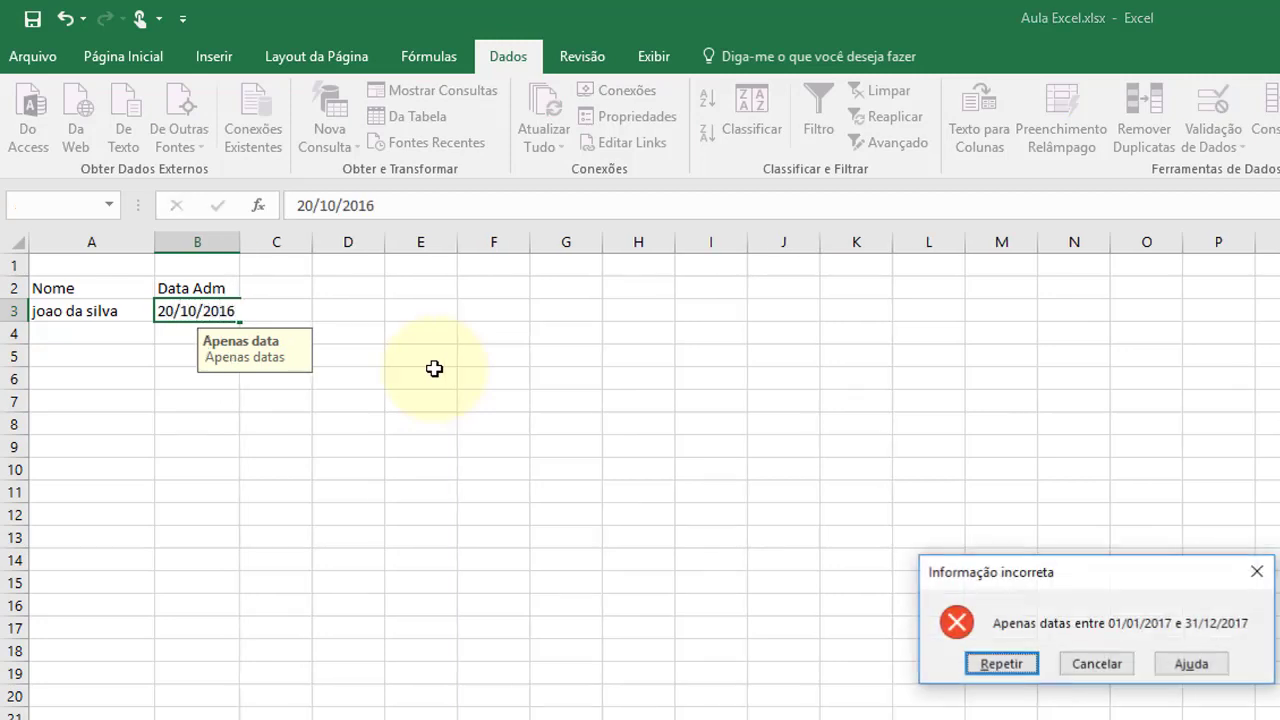
pyautogui.click(1133, 668)
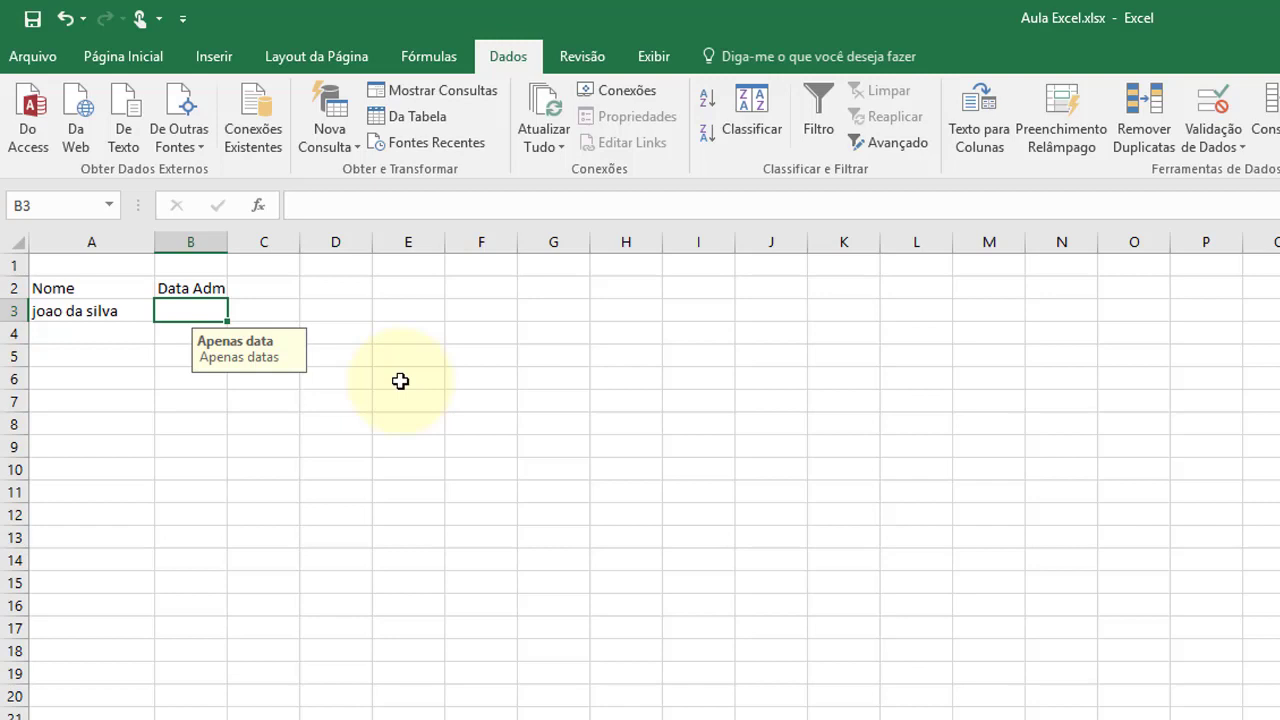
pyautogui.write('01')
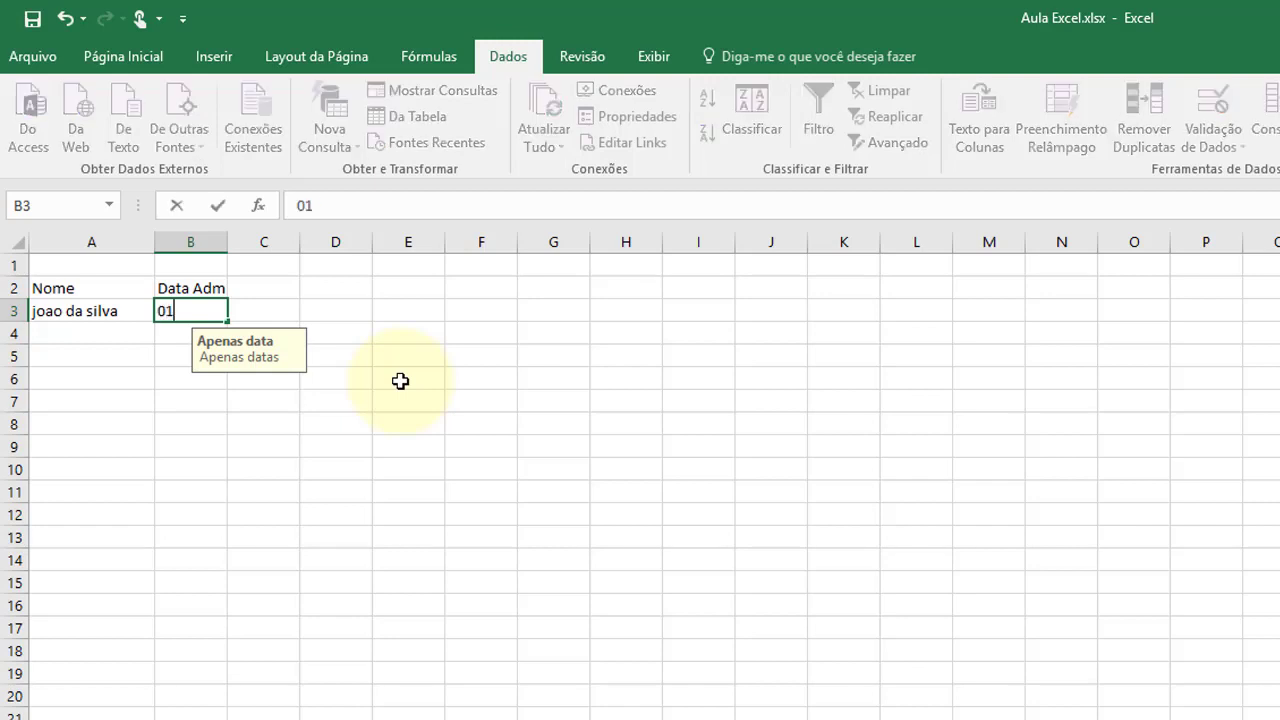
pyautogui.write('/08/20')
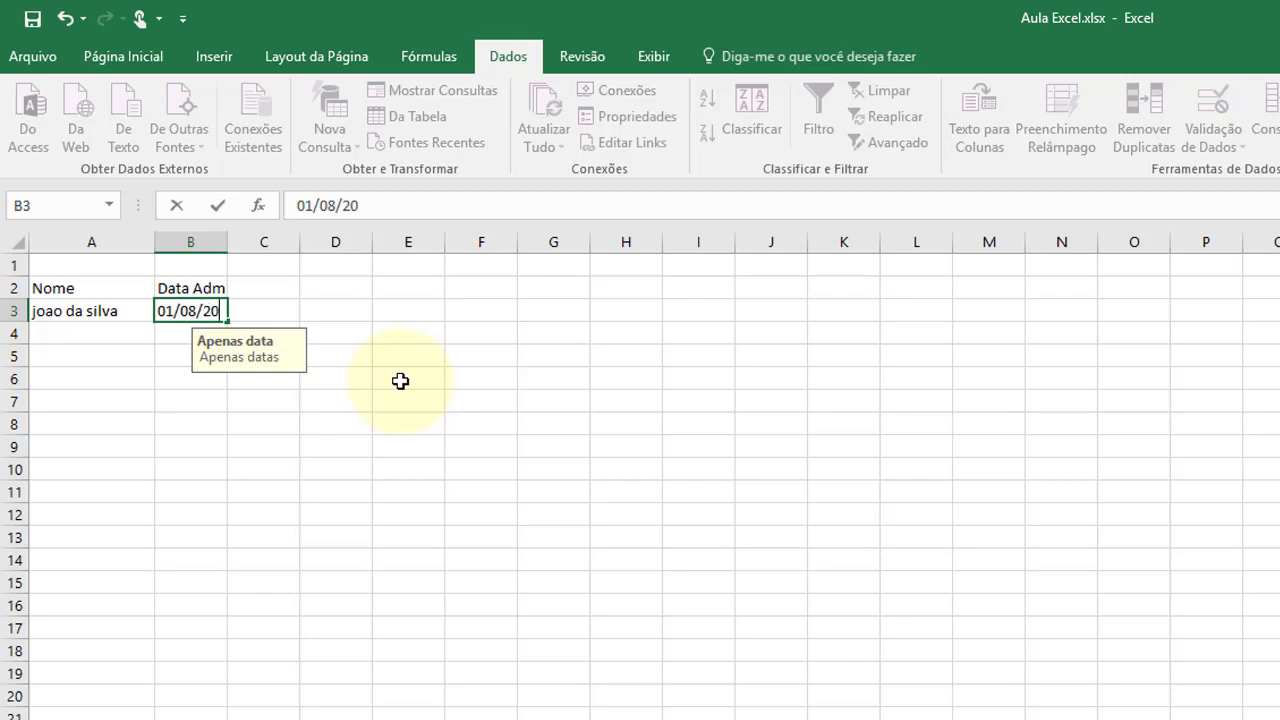
pyautogui.write('17')
pyautogui.press('Return')
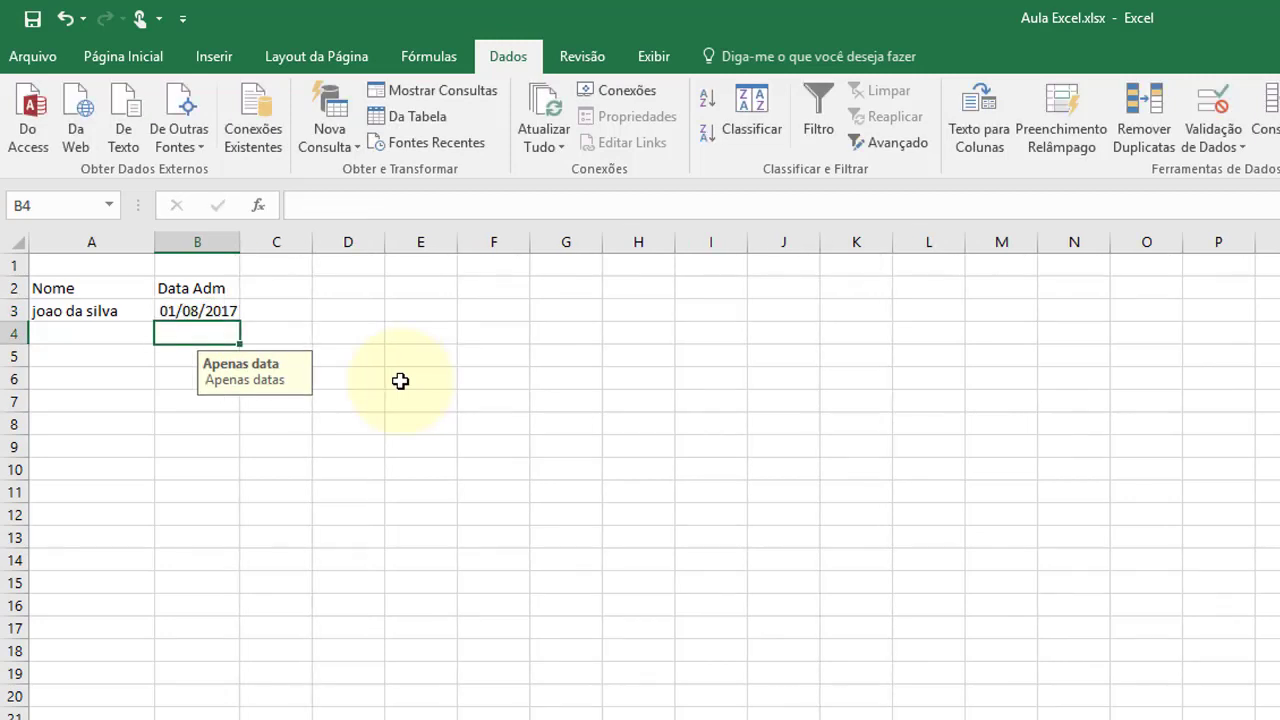
# Step: Enter the heading 'Idade' in cell C2
pyautogui.click(274, 288)
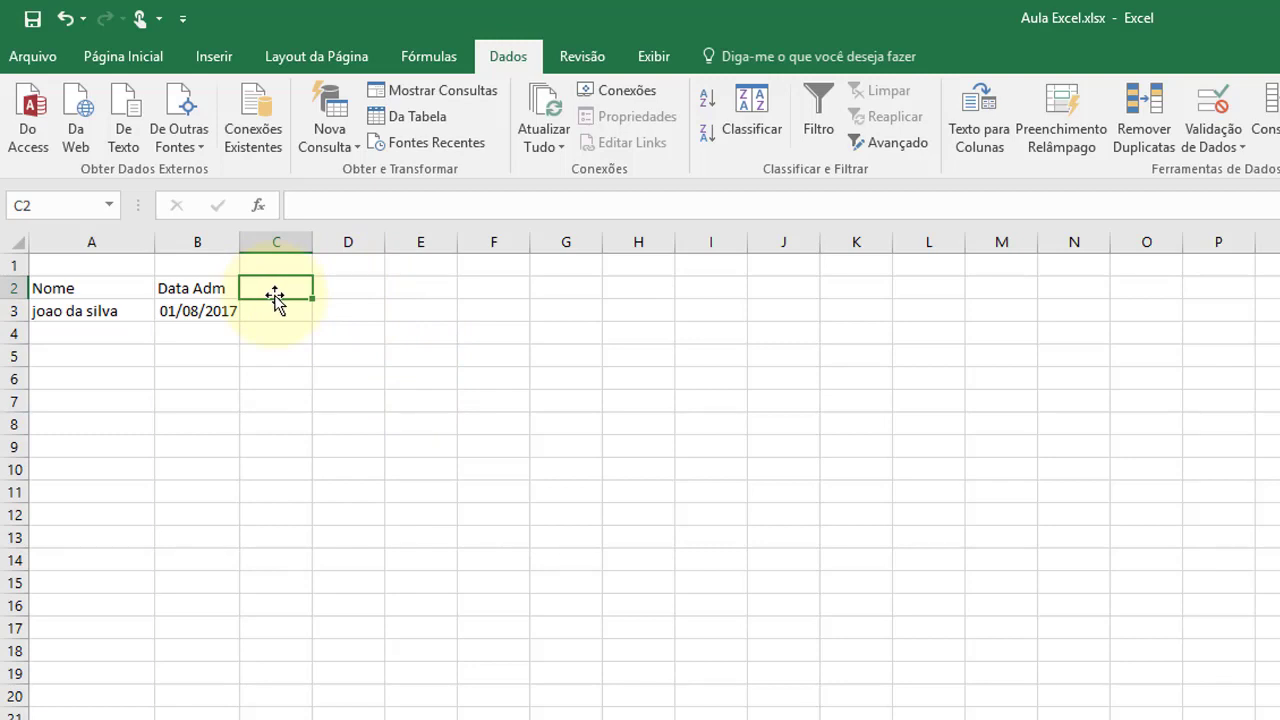
pyautogui.write('Idade')
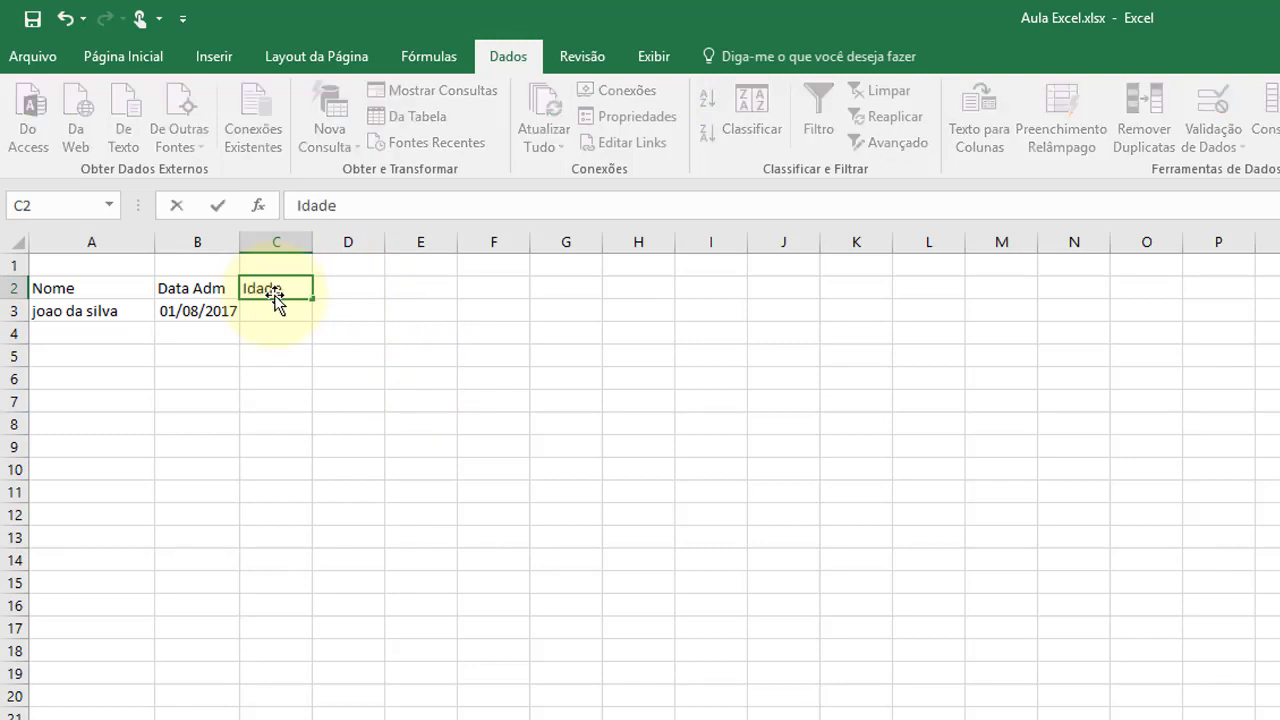
pyautogui.press('Return')
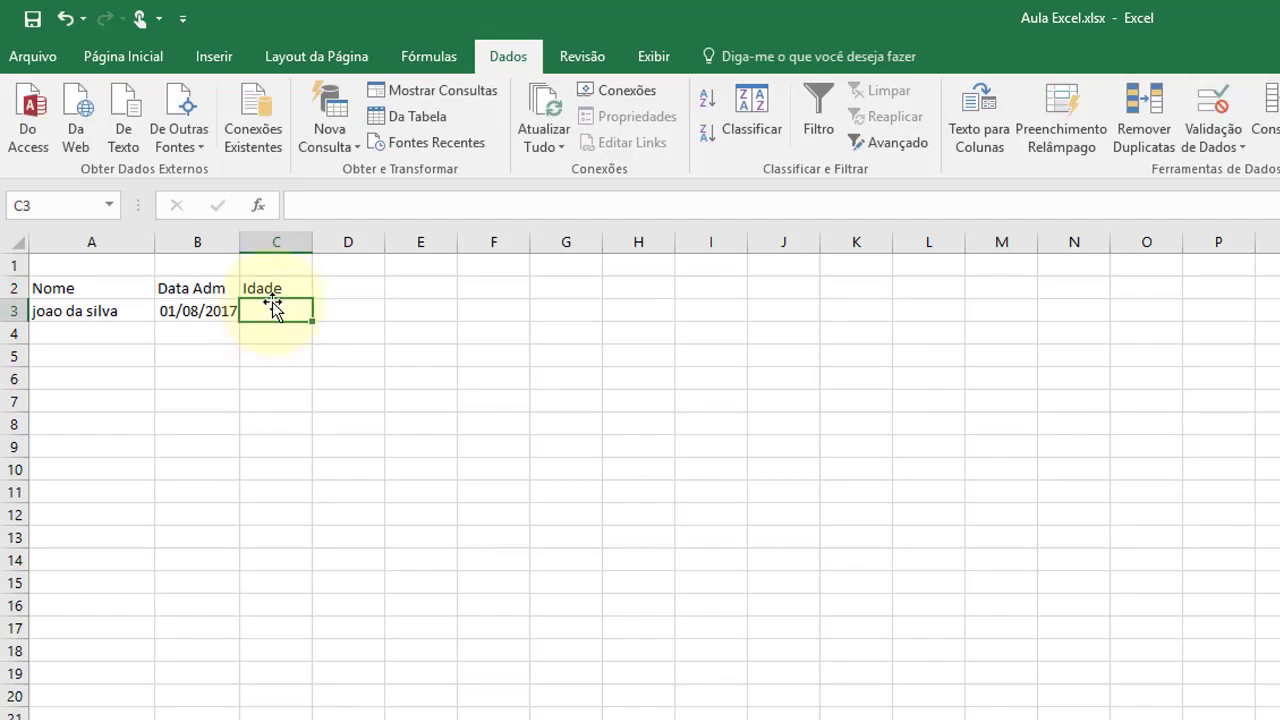
# Step: Restrict the Idade cells below C2 to whole numbers (Número inteiro)
pyautogui.moveTo(274, 310); pyautogui.dragTo(285, 600)
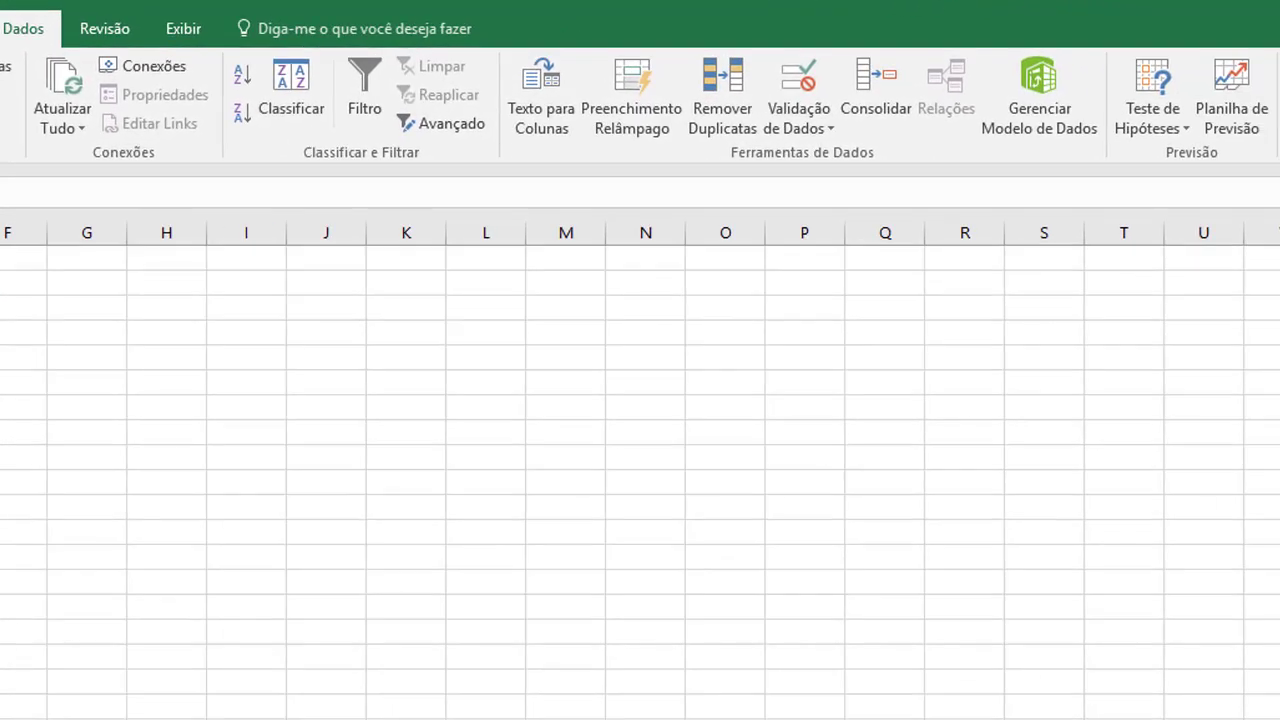
pyautogui.click(777, 99)
pyautogui.click(814, 155)
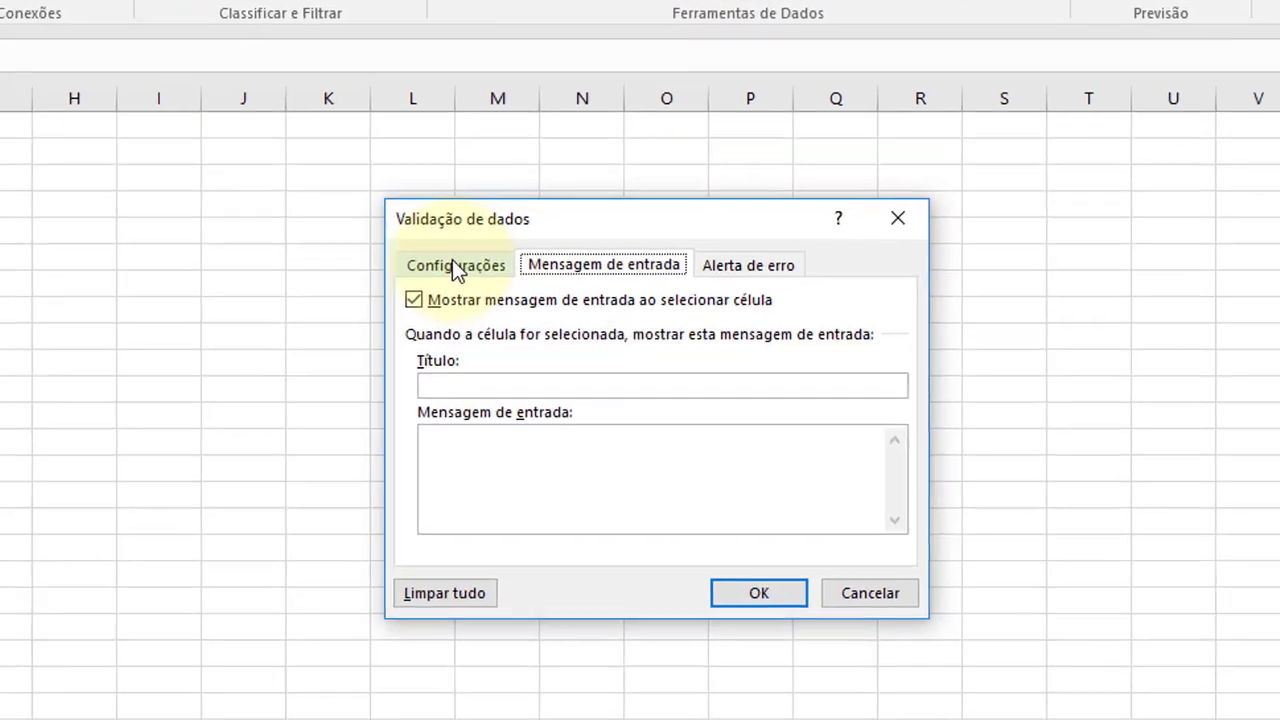
pyautogui.click(452, 265)
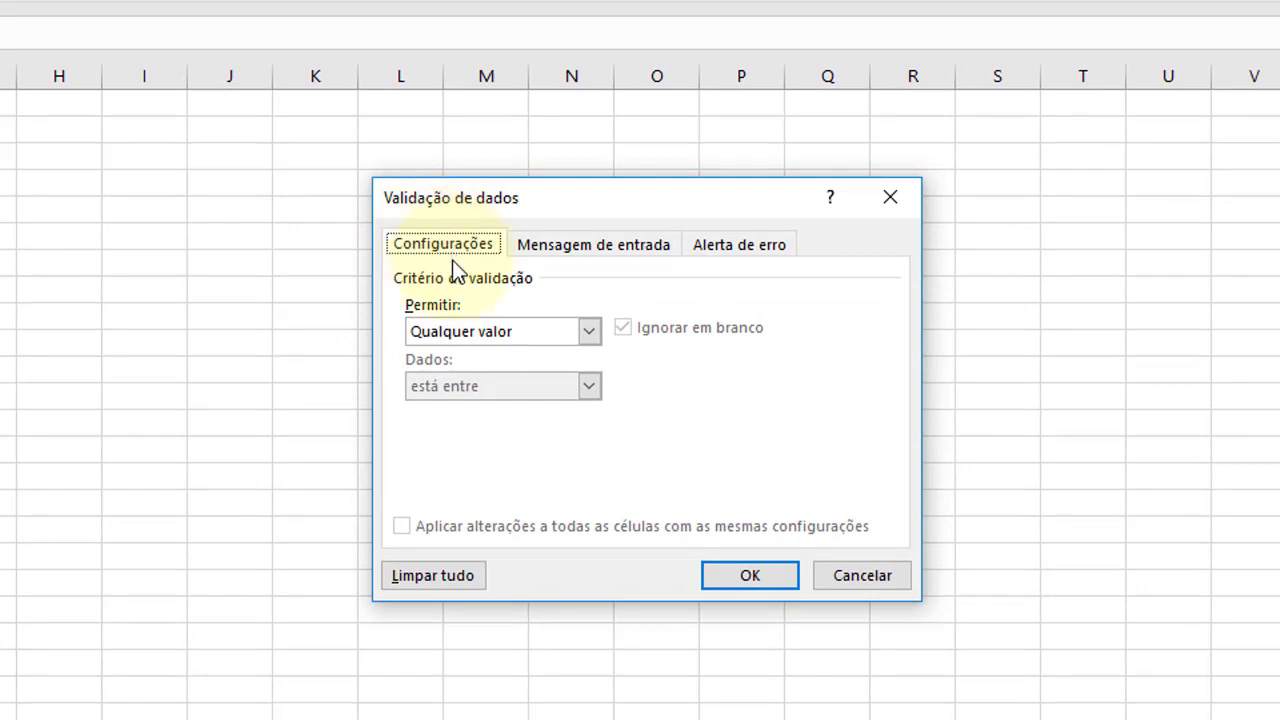
pyautogui.click(527, 333)
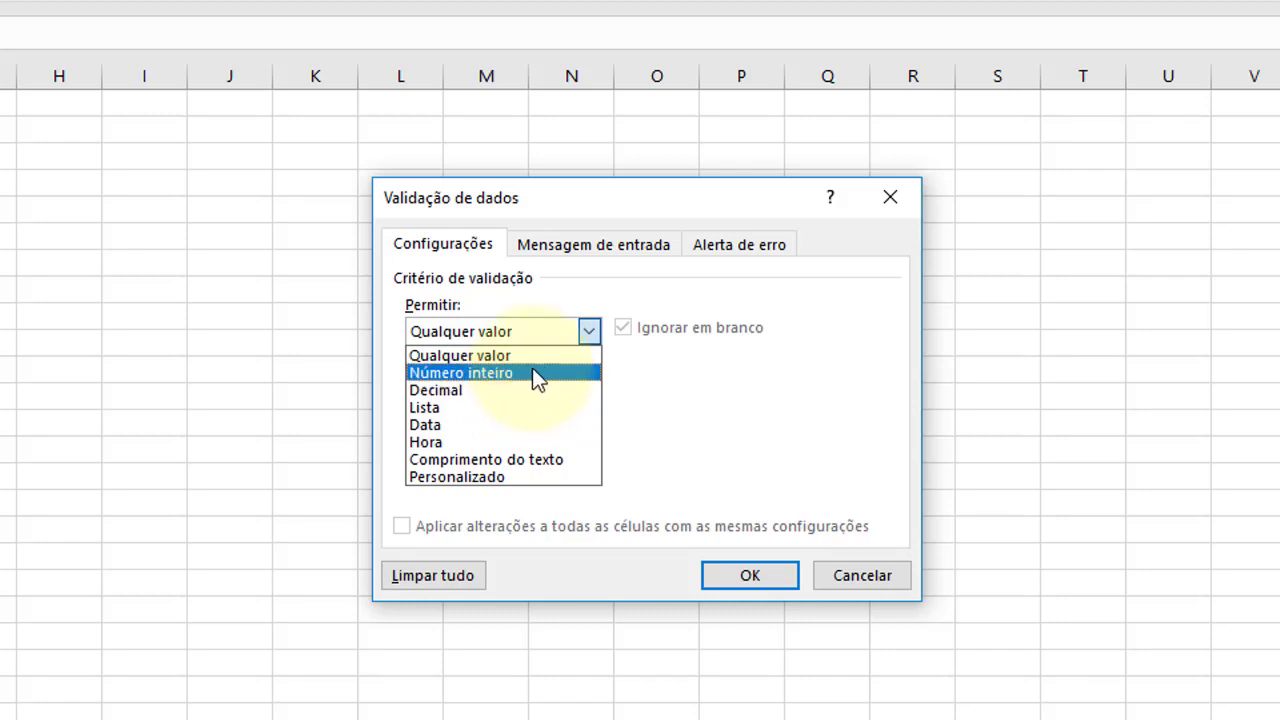
pyautogui.click(532, 368)
# Step: Require the whole numbers to be greater than or equal to 16 and apply the rule
pyautogui.click(534, 379)
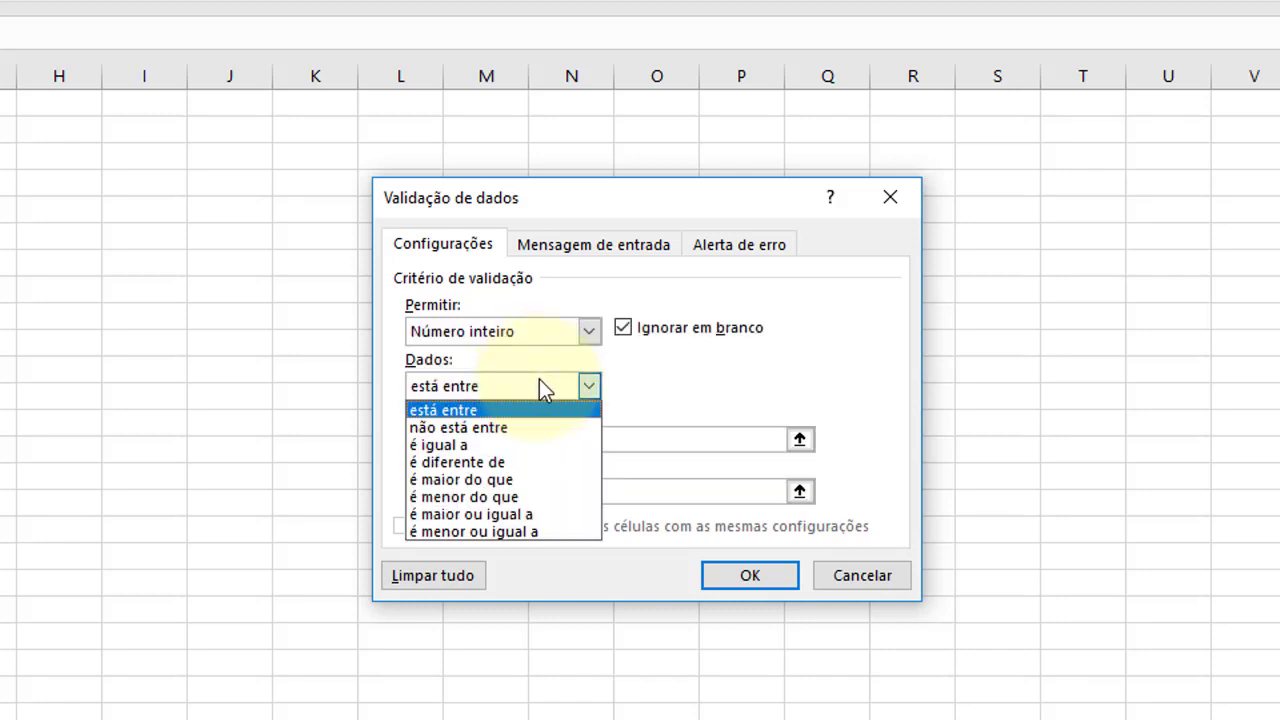
pyautogui.click(539, 379)
pyautogui.click(539, 379)
pyautogui.click(535, 378)
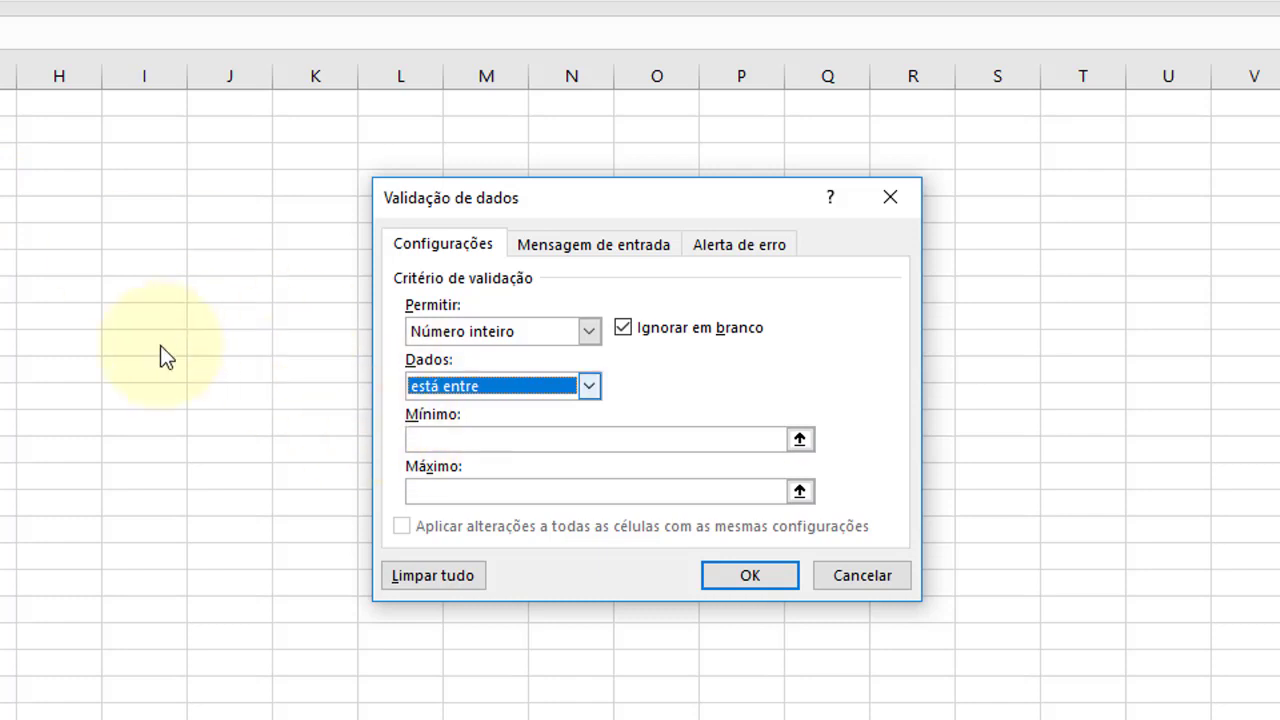
pyautogui.click(569, 387)
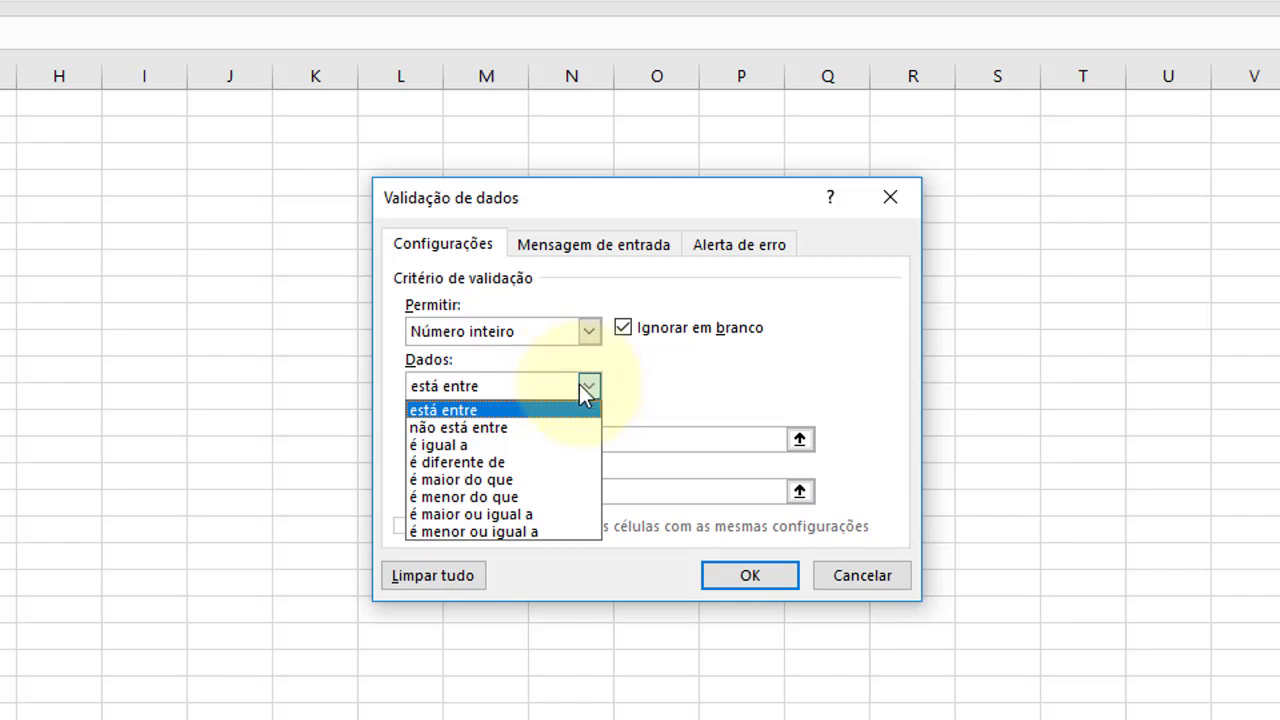
pyautogui.click(564, 514)
pyautogui.click(575, 440)
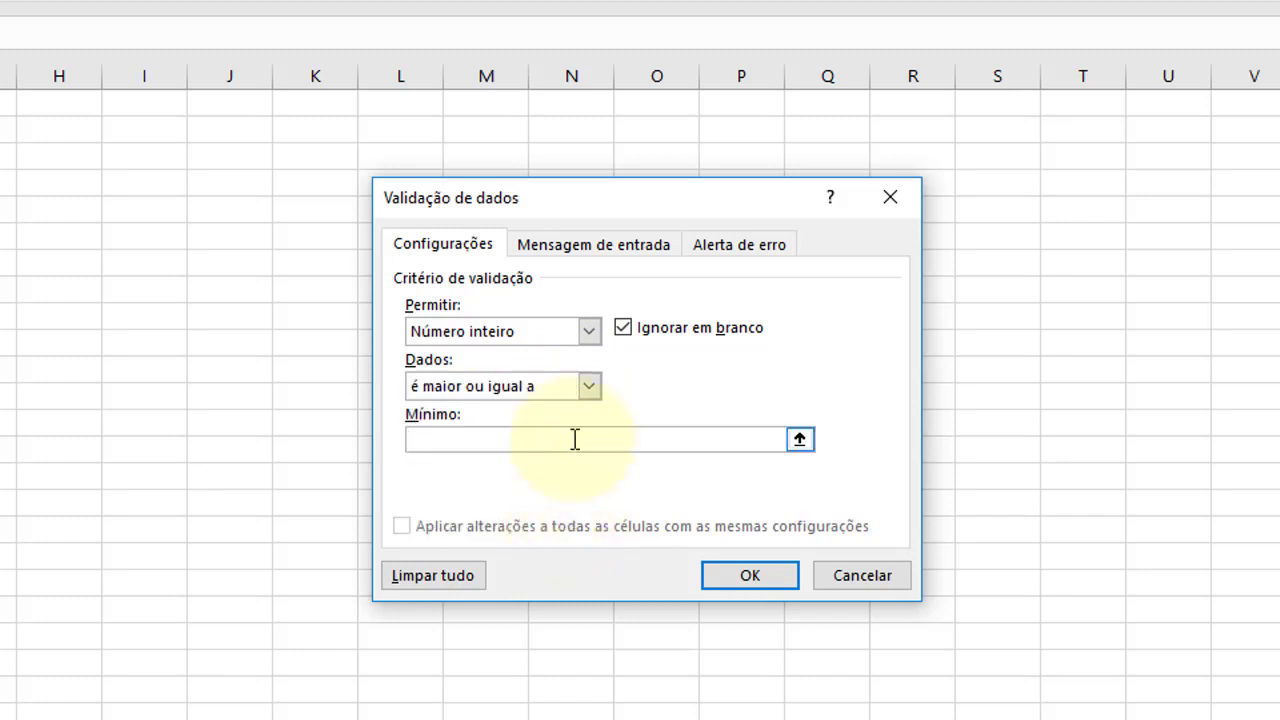
pyautogui.write('16')
pyautogui.click(596, 250)
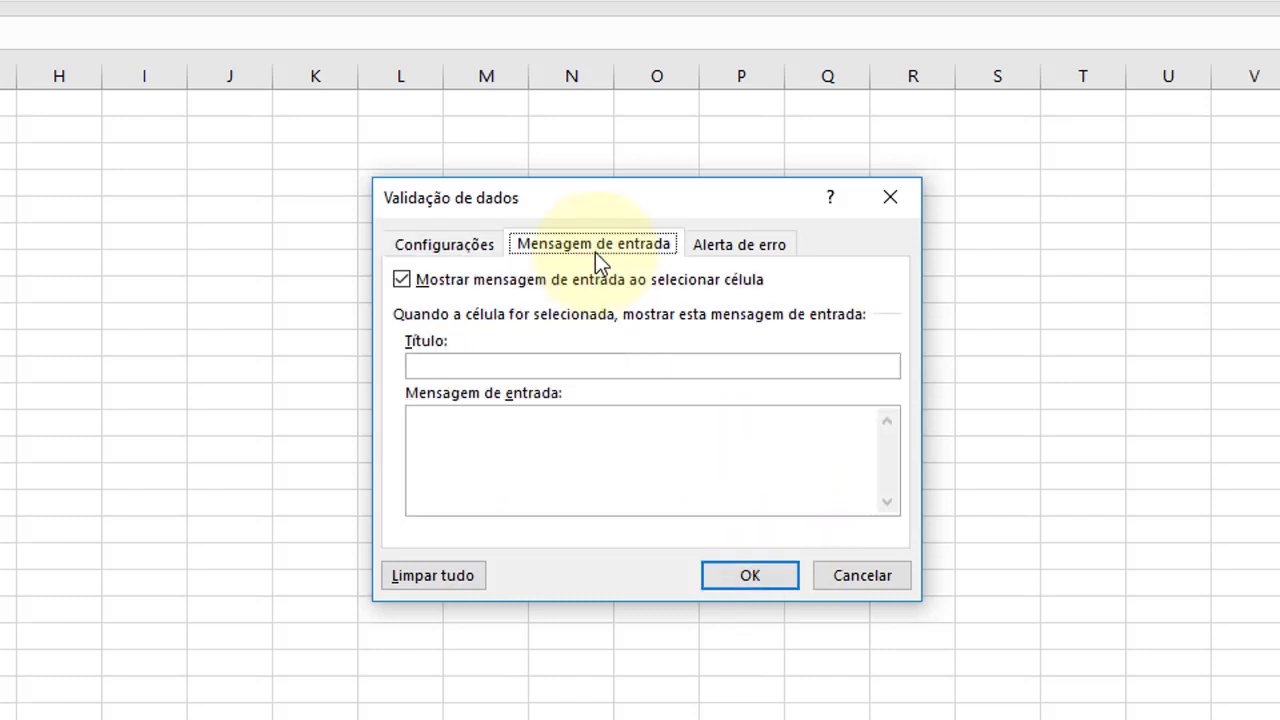
pyautogui.click(770, 250)
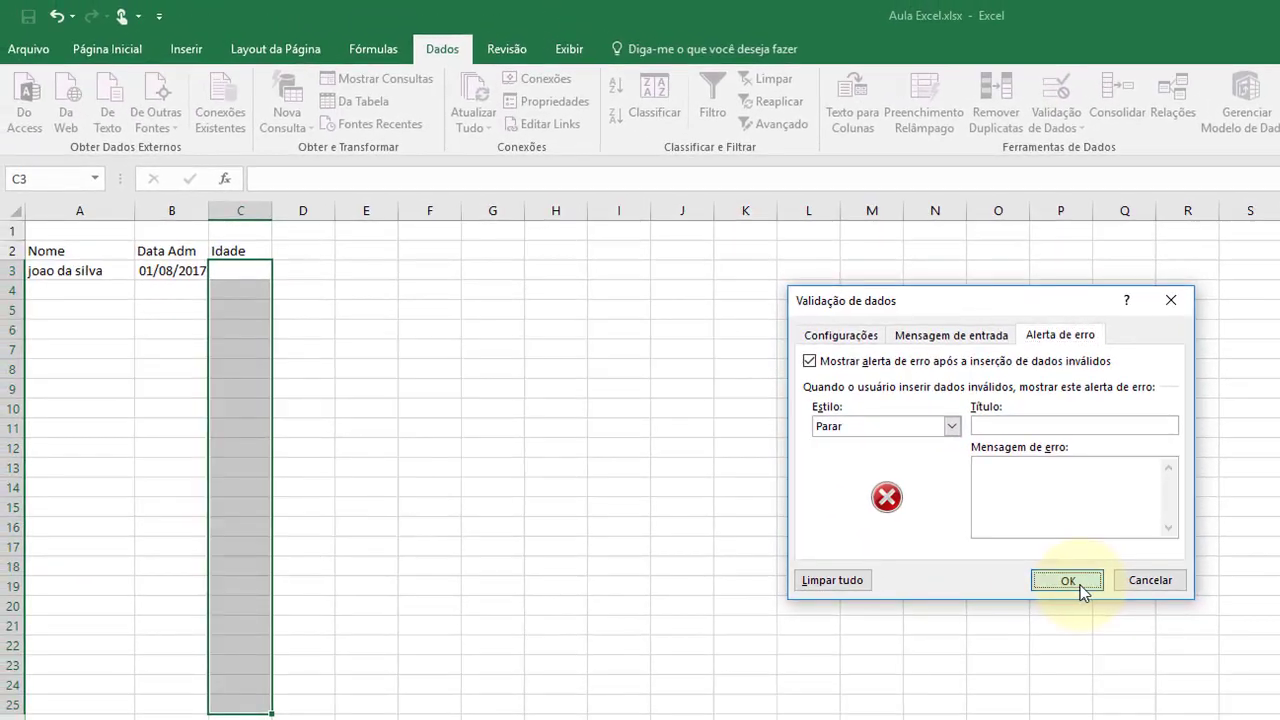
pyautogui.click(761, 575)
# Step: Test C3 with 15 and cancel the rejection
pyautogui.click(240, 300)
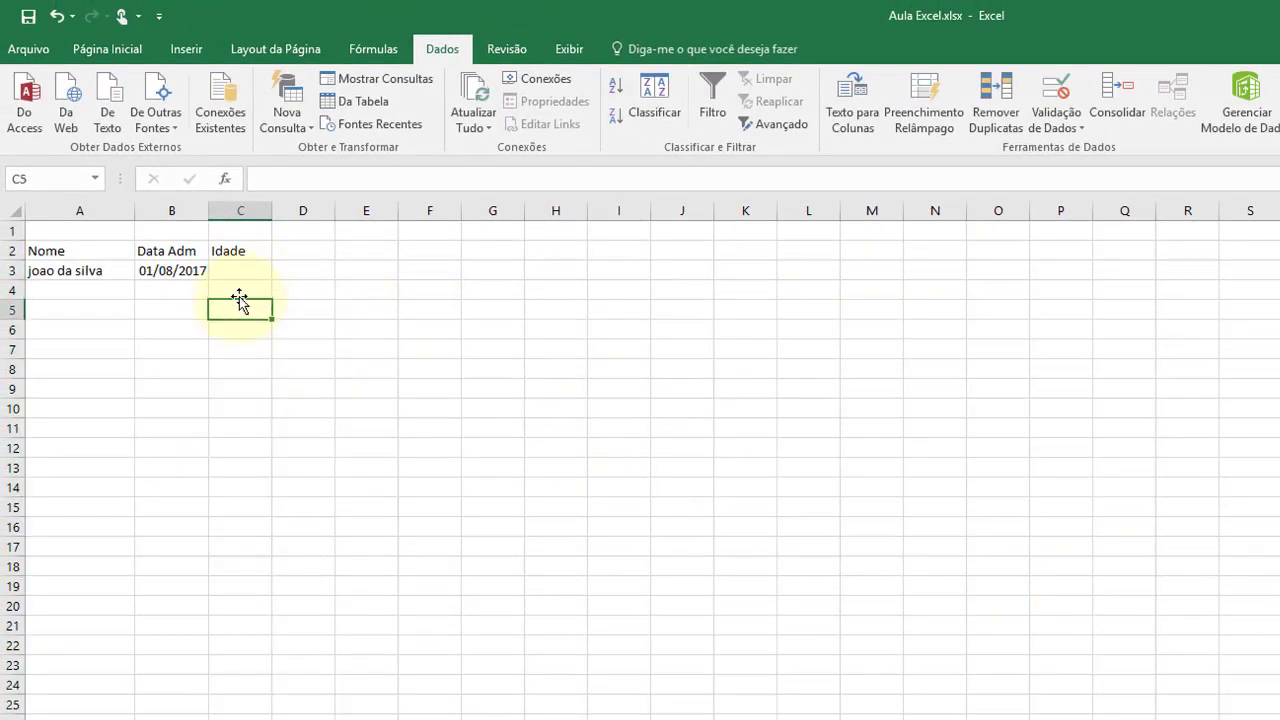
pyautogui.click(236, 277)
pyautogui.write('15')
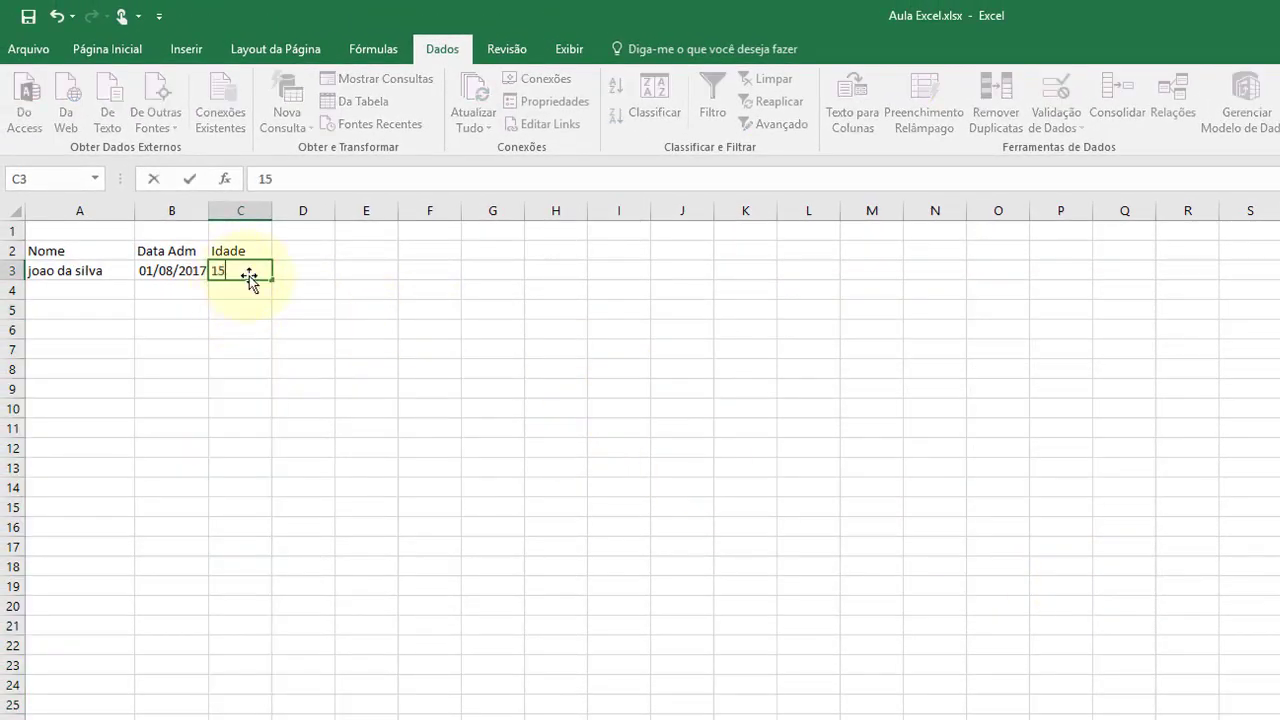
pyautogui.press('Return')
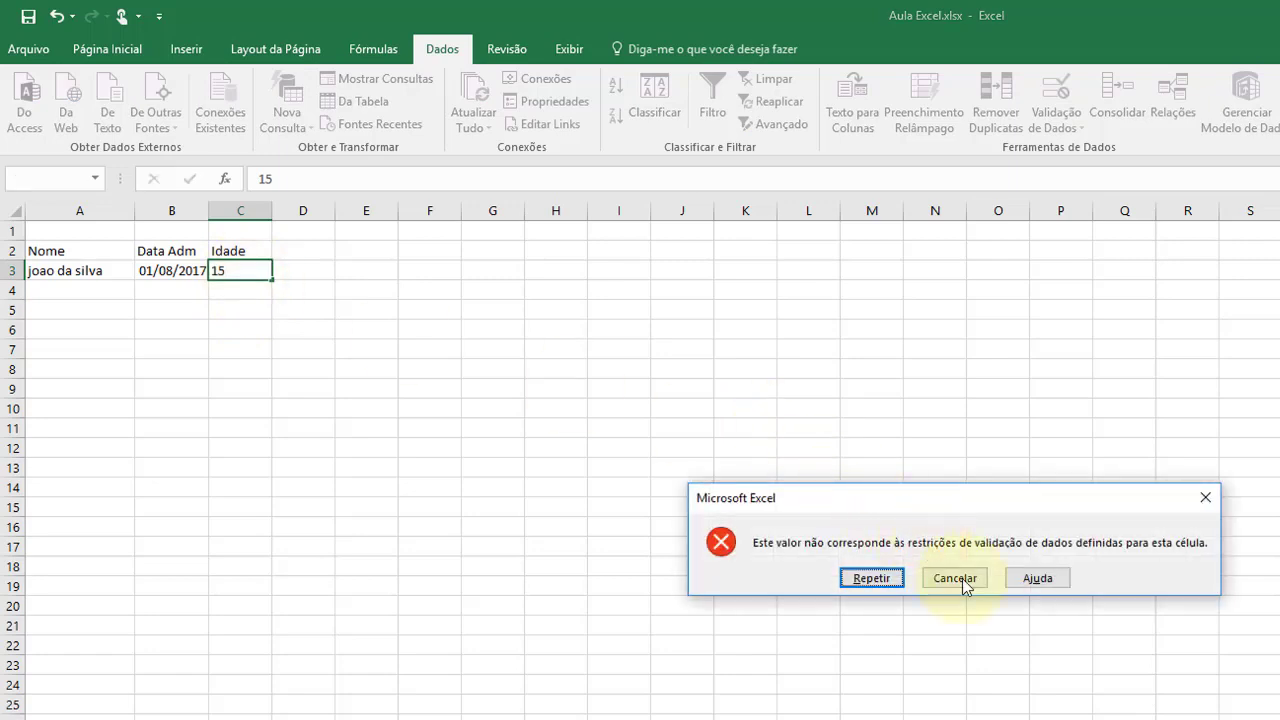
pyautogui.click(953, 578)
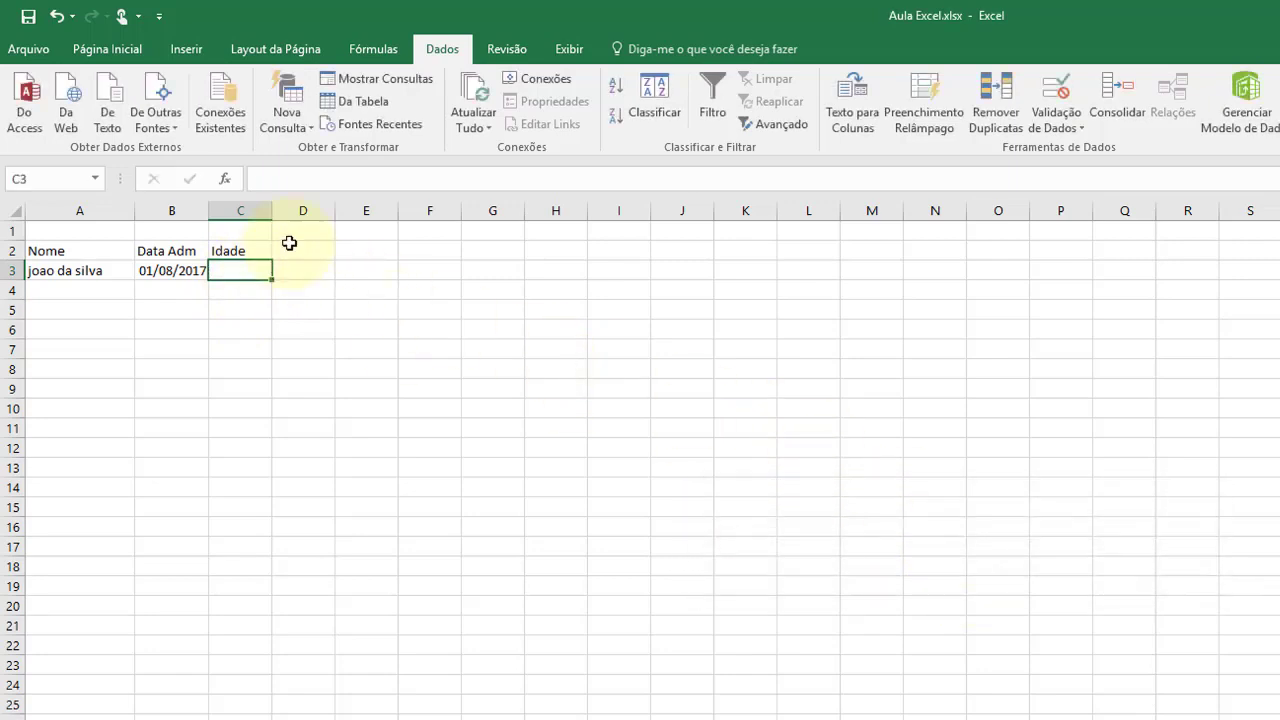
# Step: Cancel a rejected text entry 'iuhiuhi', then enter 16 in C3
pyautogui.write('iuhiuhi')
pyautogui.press('Return')
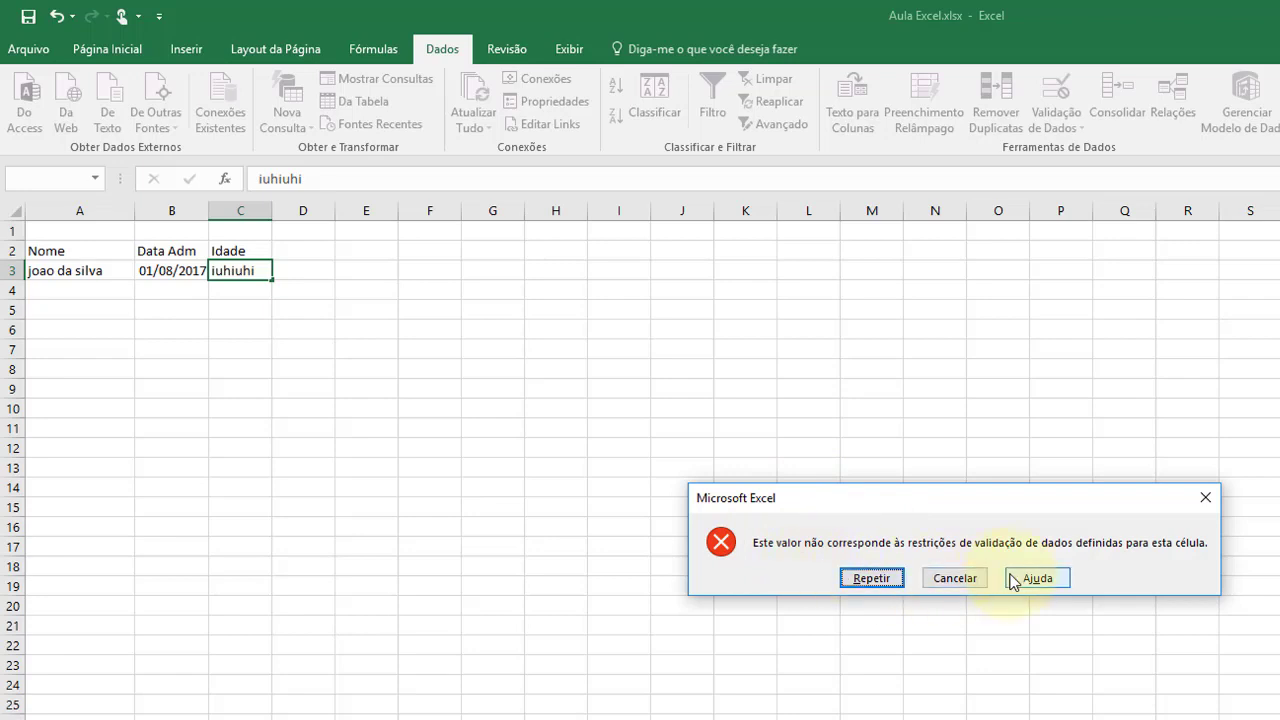
pyautogui.click(955, 578)
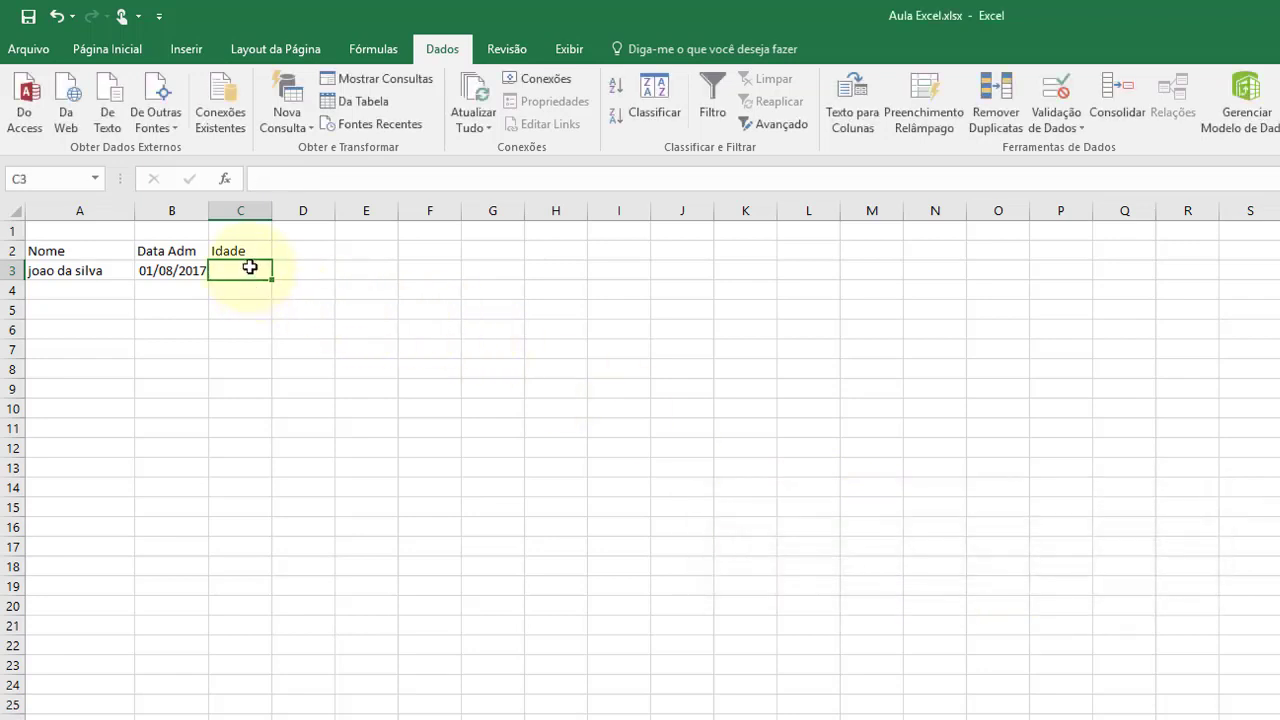
pyautogui.write('16')
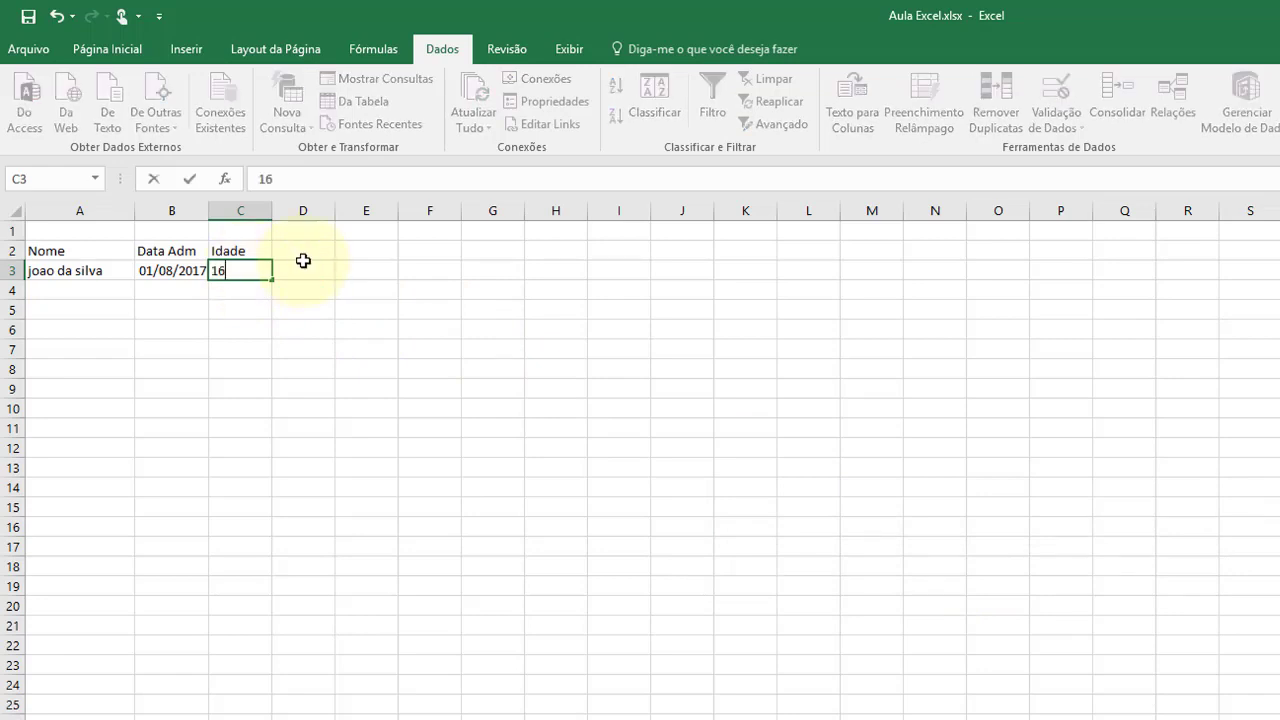
pyautogui.press('Return')
# Step: Check that editing C3 to 16,6 is rejected, keeping 16
pyautogui.click(229, 262)
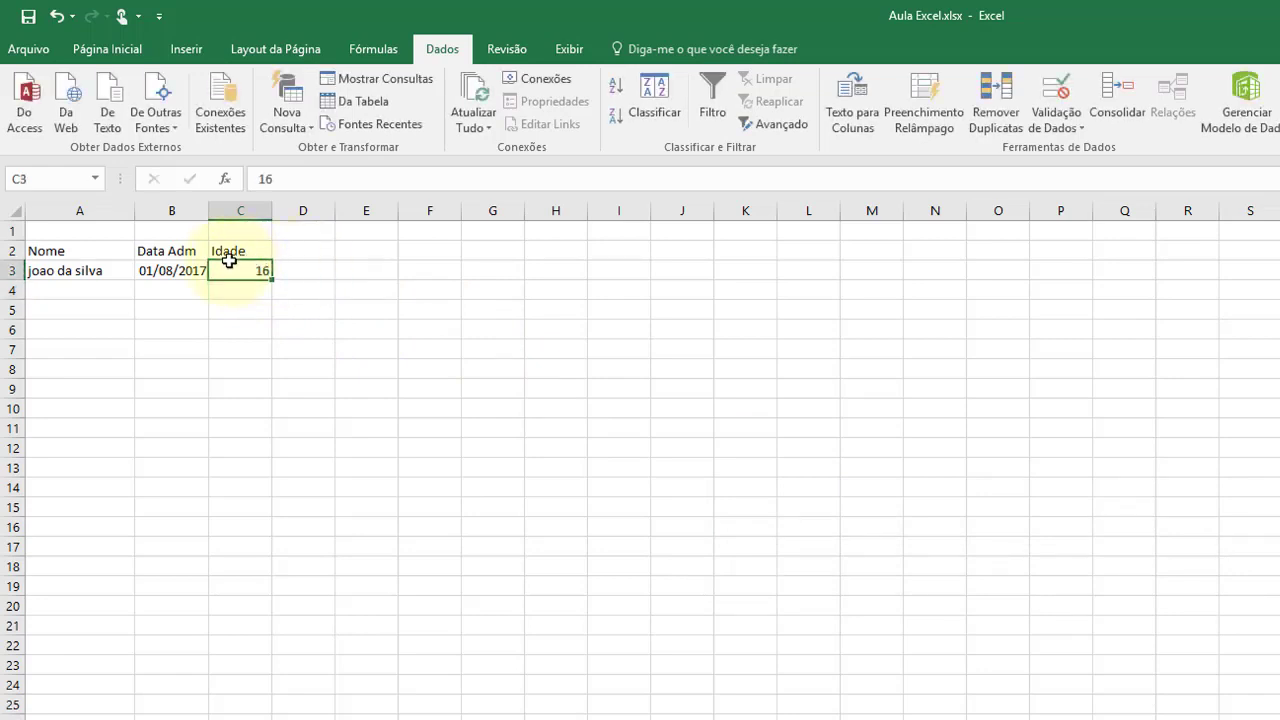
pyautogui.doubleClick(229, 265)
pyautogui.write(',')
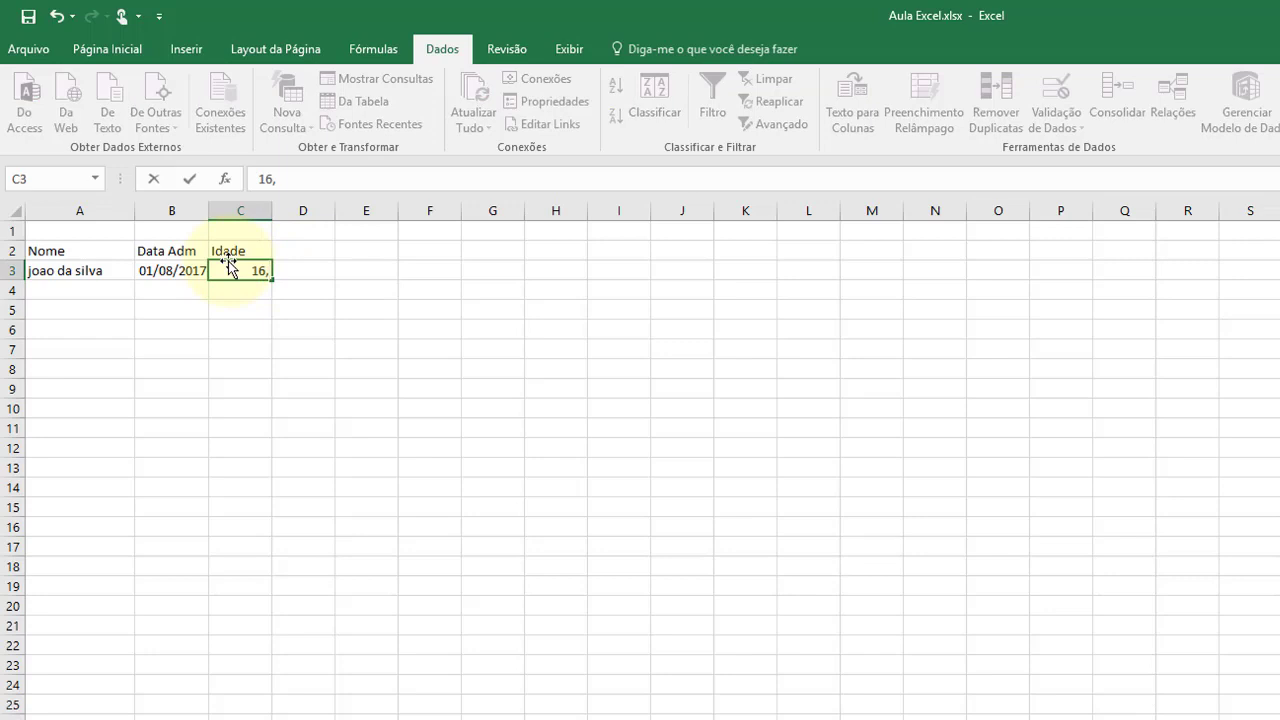
pyautogui.write('6')
pyautogui.press('Return')
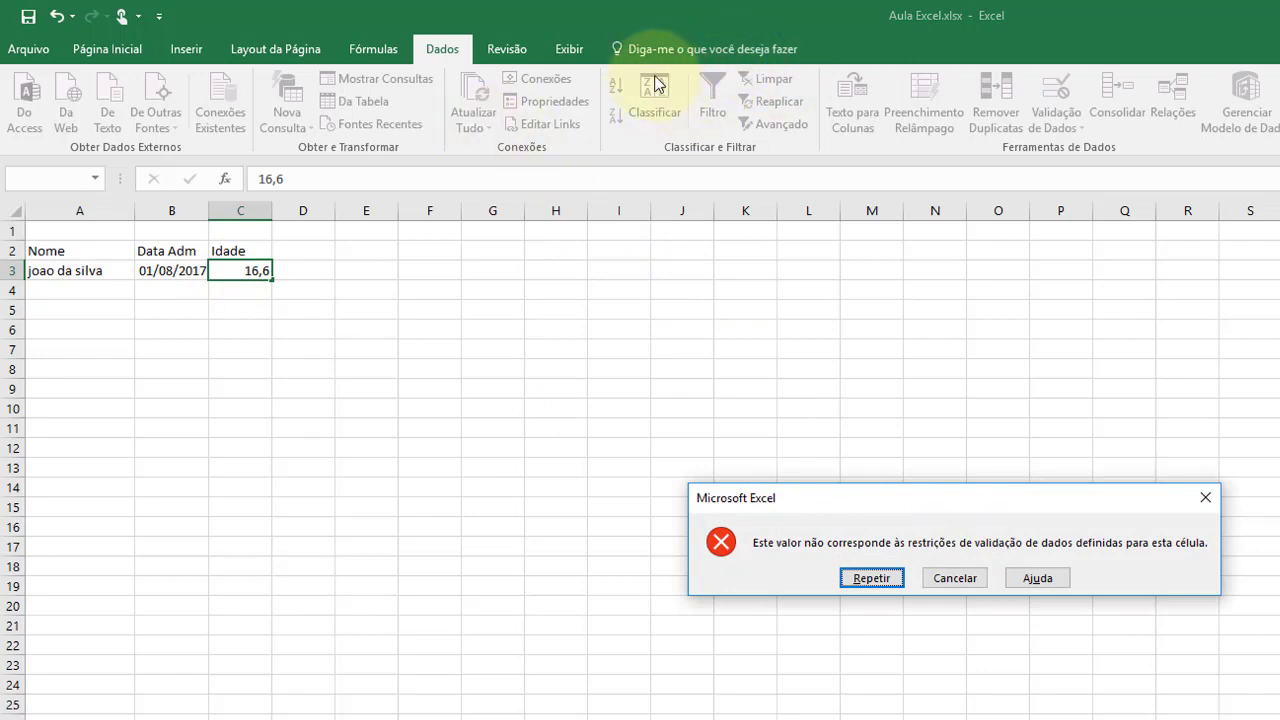
pyautogui.click(955, 578)
pyautogui.click(250, 287)
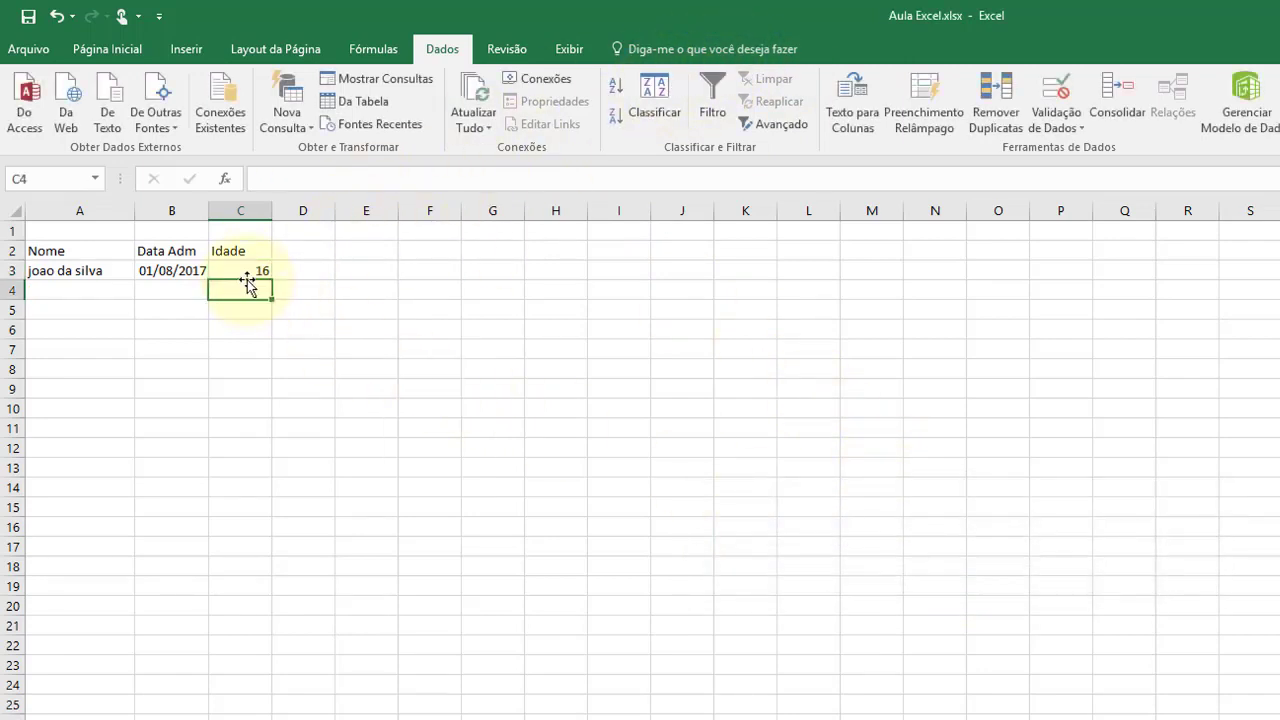
pyautogui.click(243, 261)
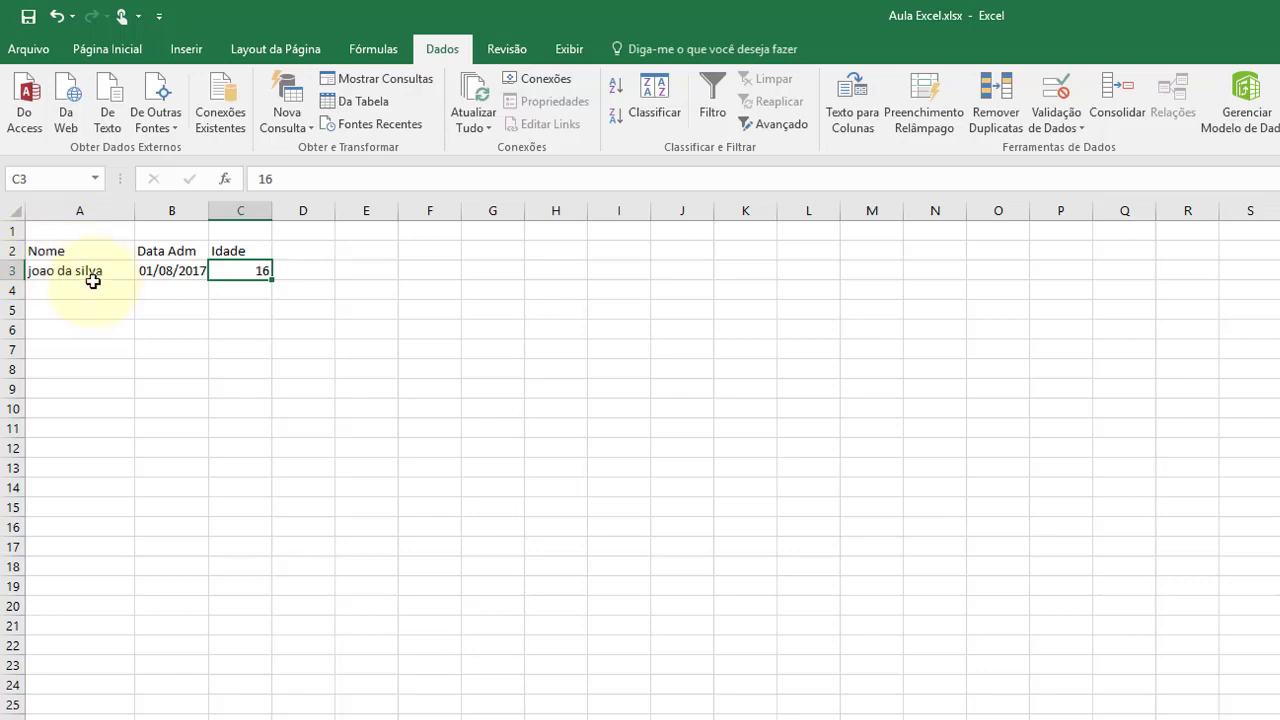
pyautogui.moveTo(99, 272); pyautogui.dragTo(99, 514)
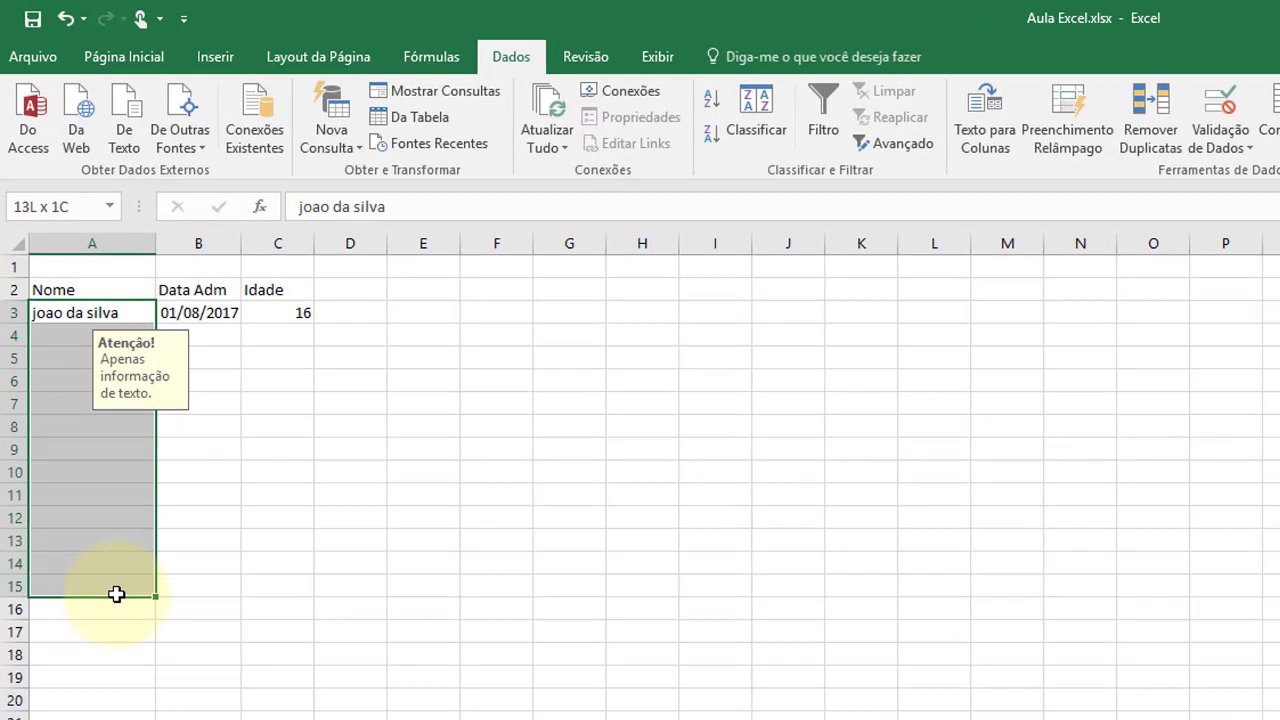
pyautogui.moveTo(116, 594); pyautogui.dragTo(116, 594)
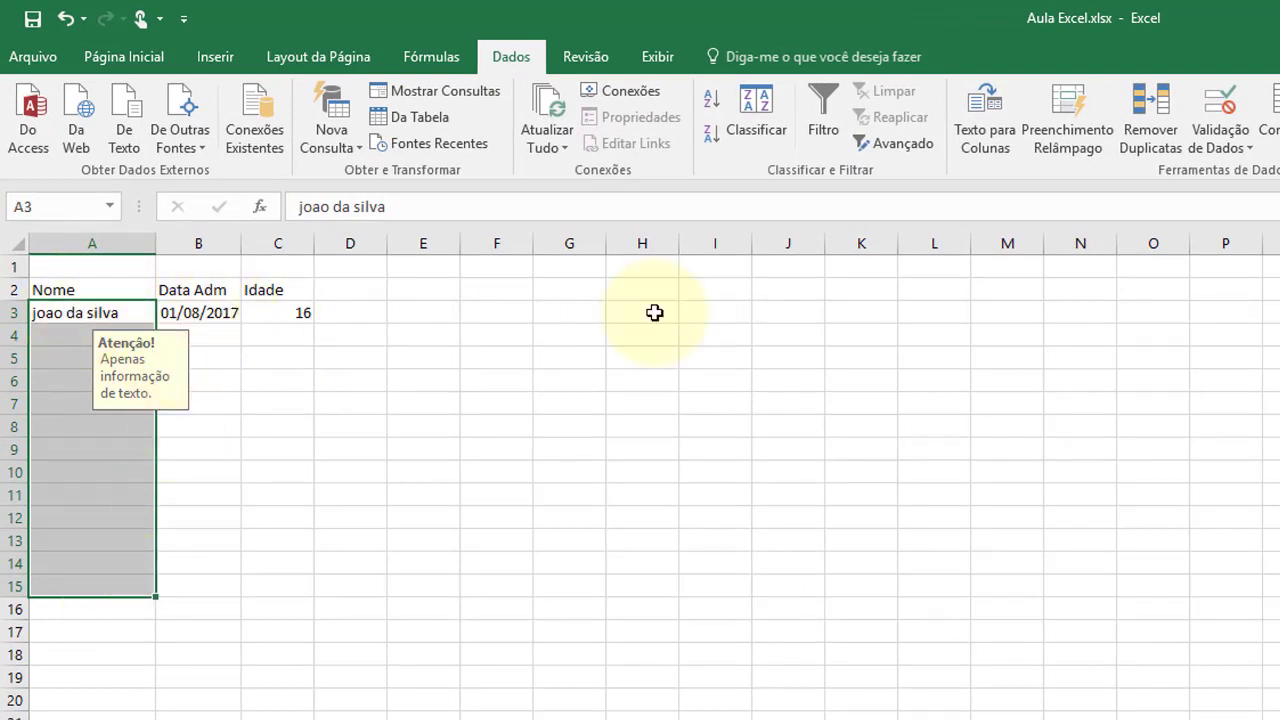
pyautogui.click(586, 336)
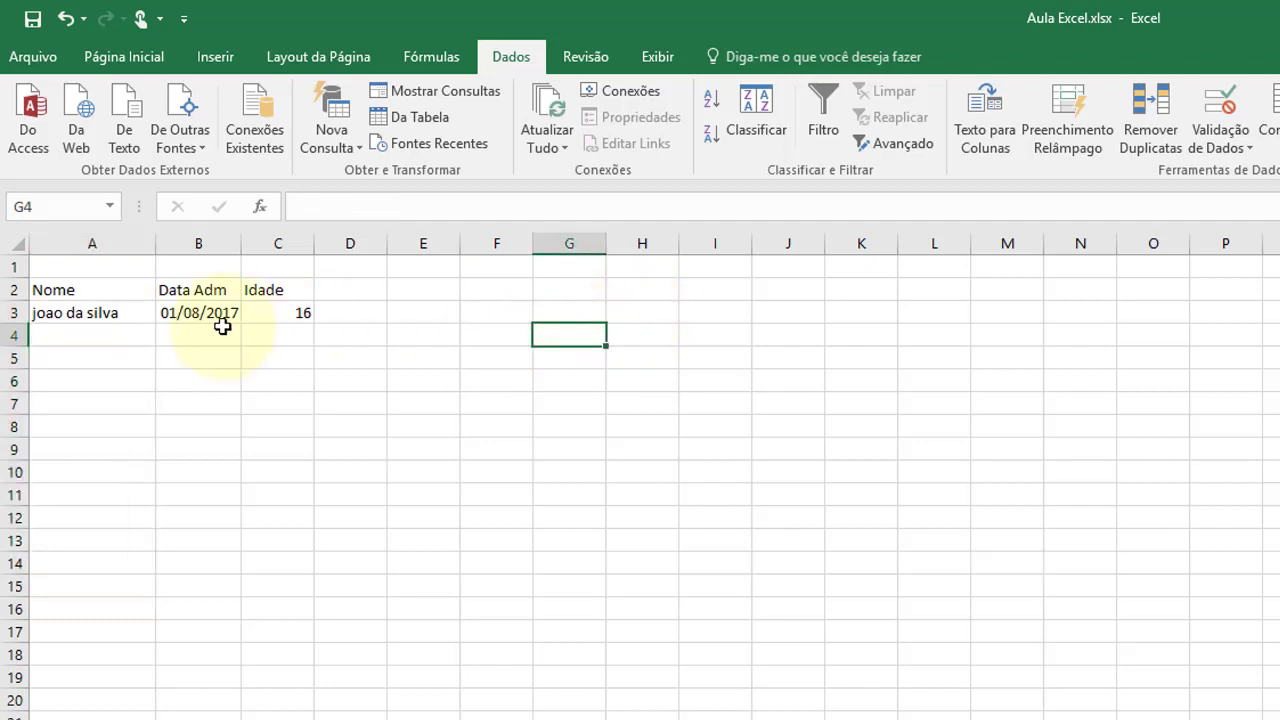
pyautogui.click(99, 298)
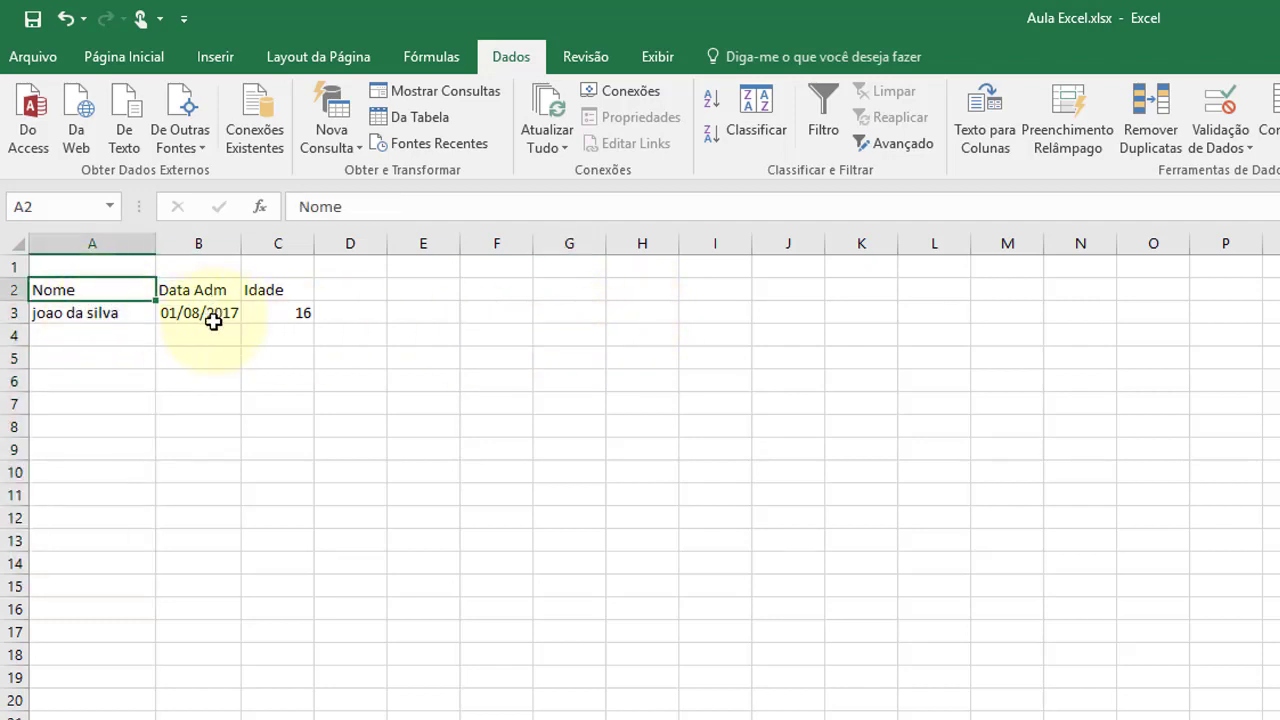